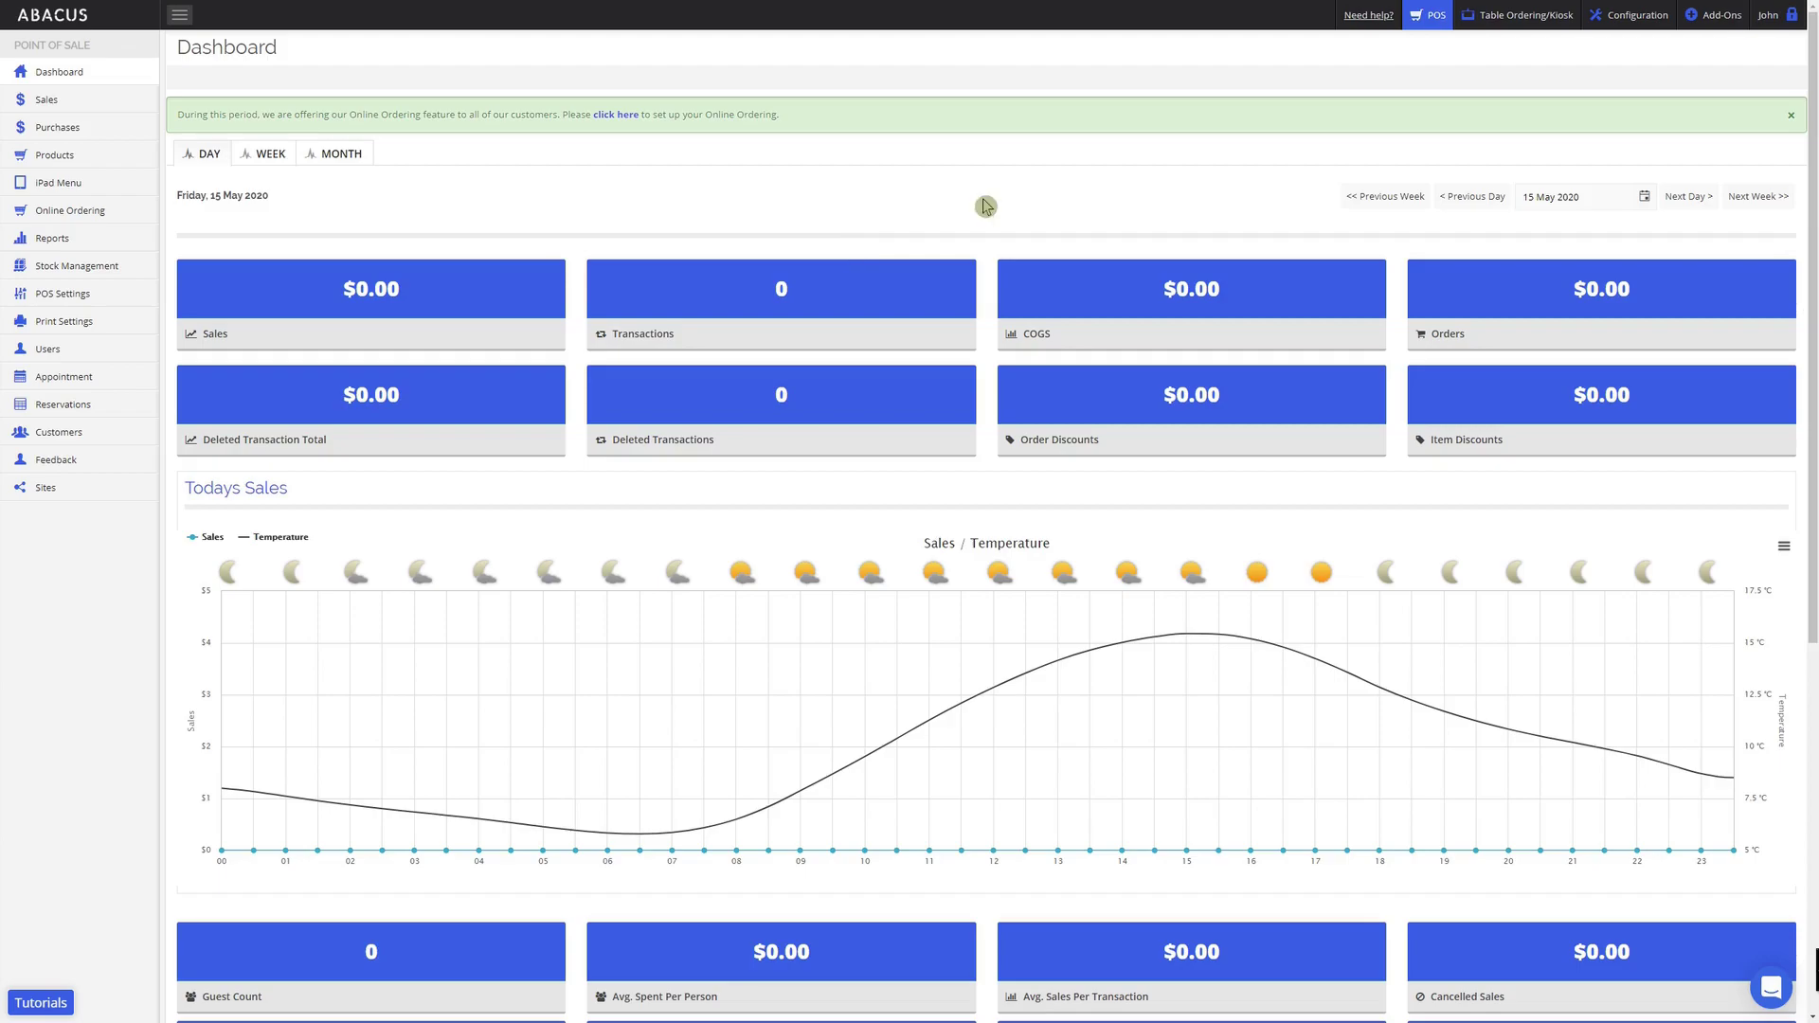
# Go to iPad Menu > POS Menu to show the list of POS menus.
pyautogui.click(73, 188)
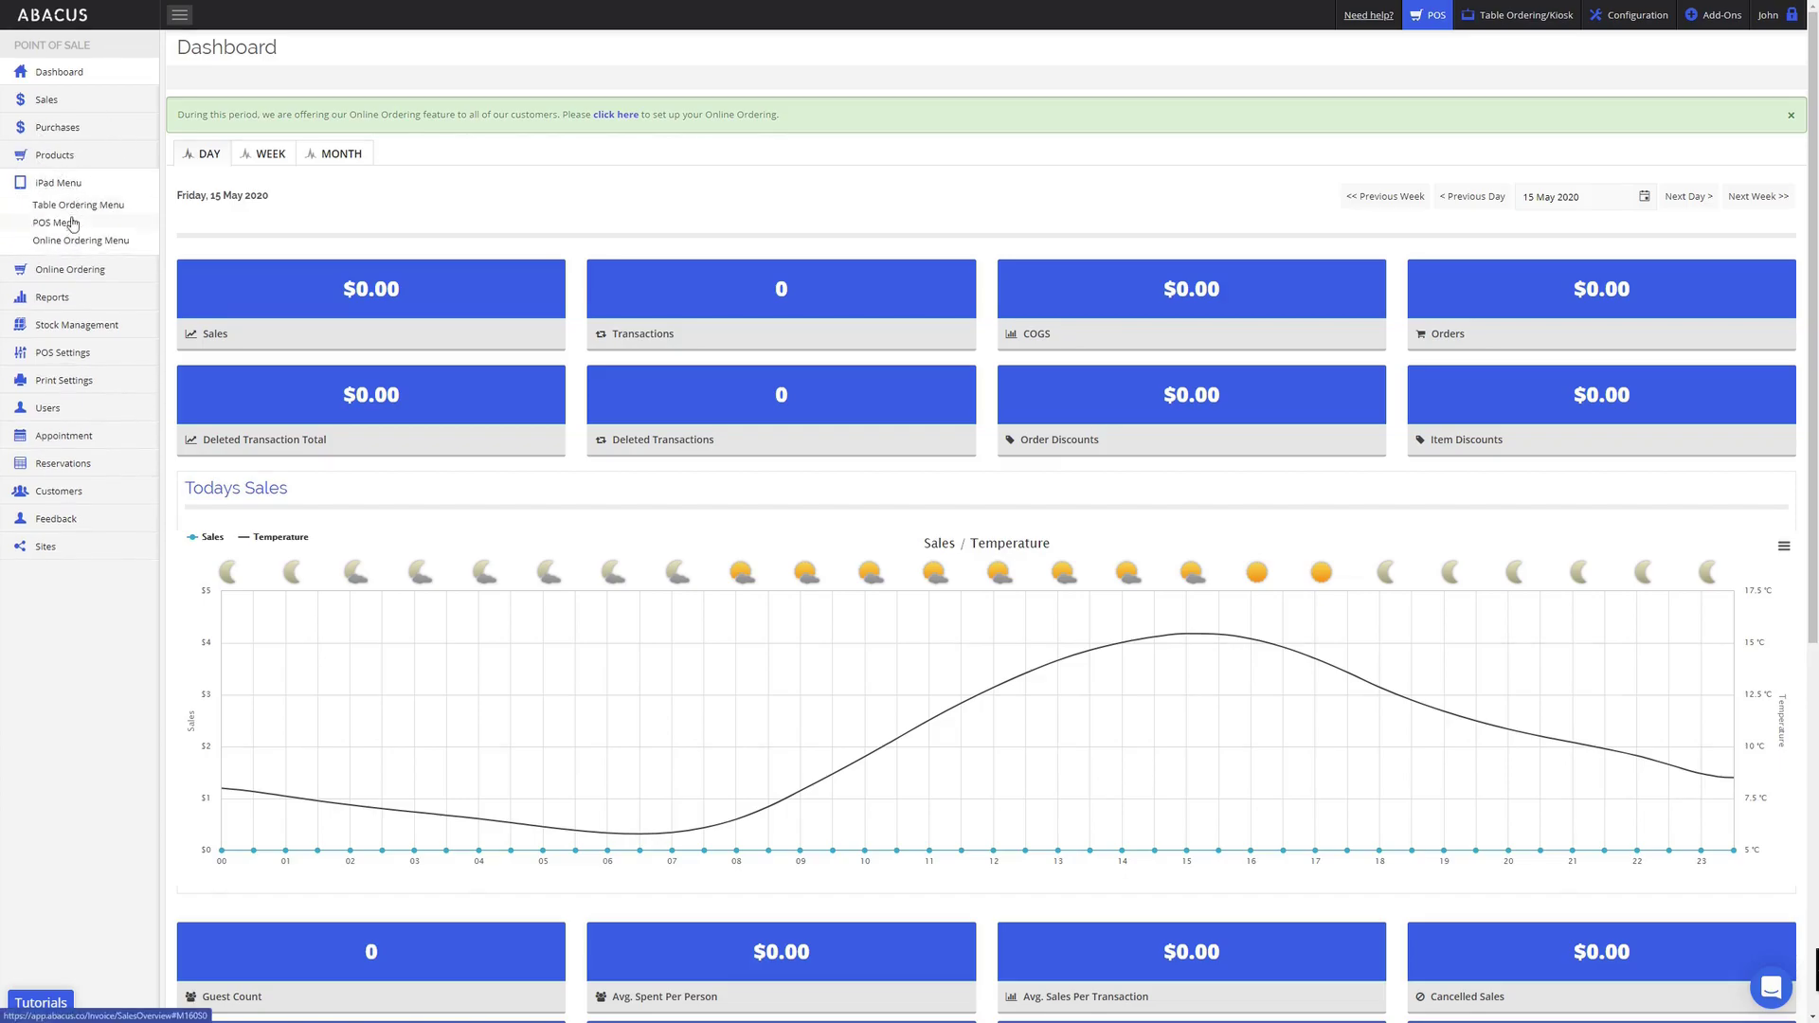
pyautogui.click(71, 224)
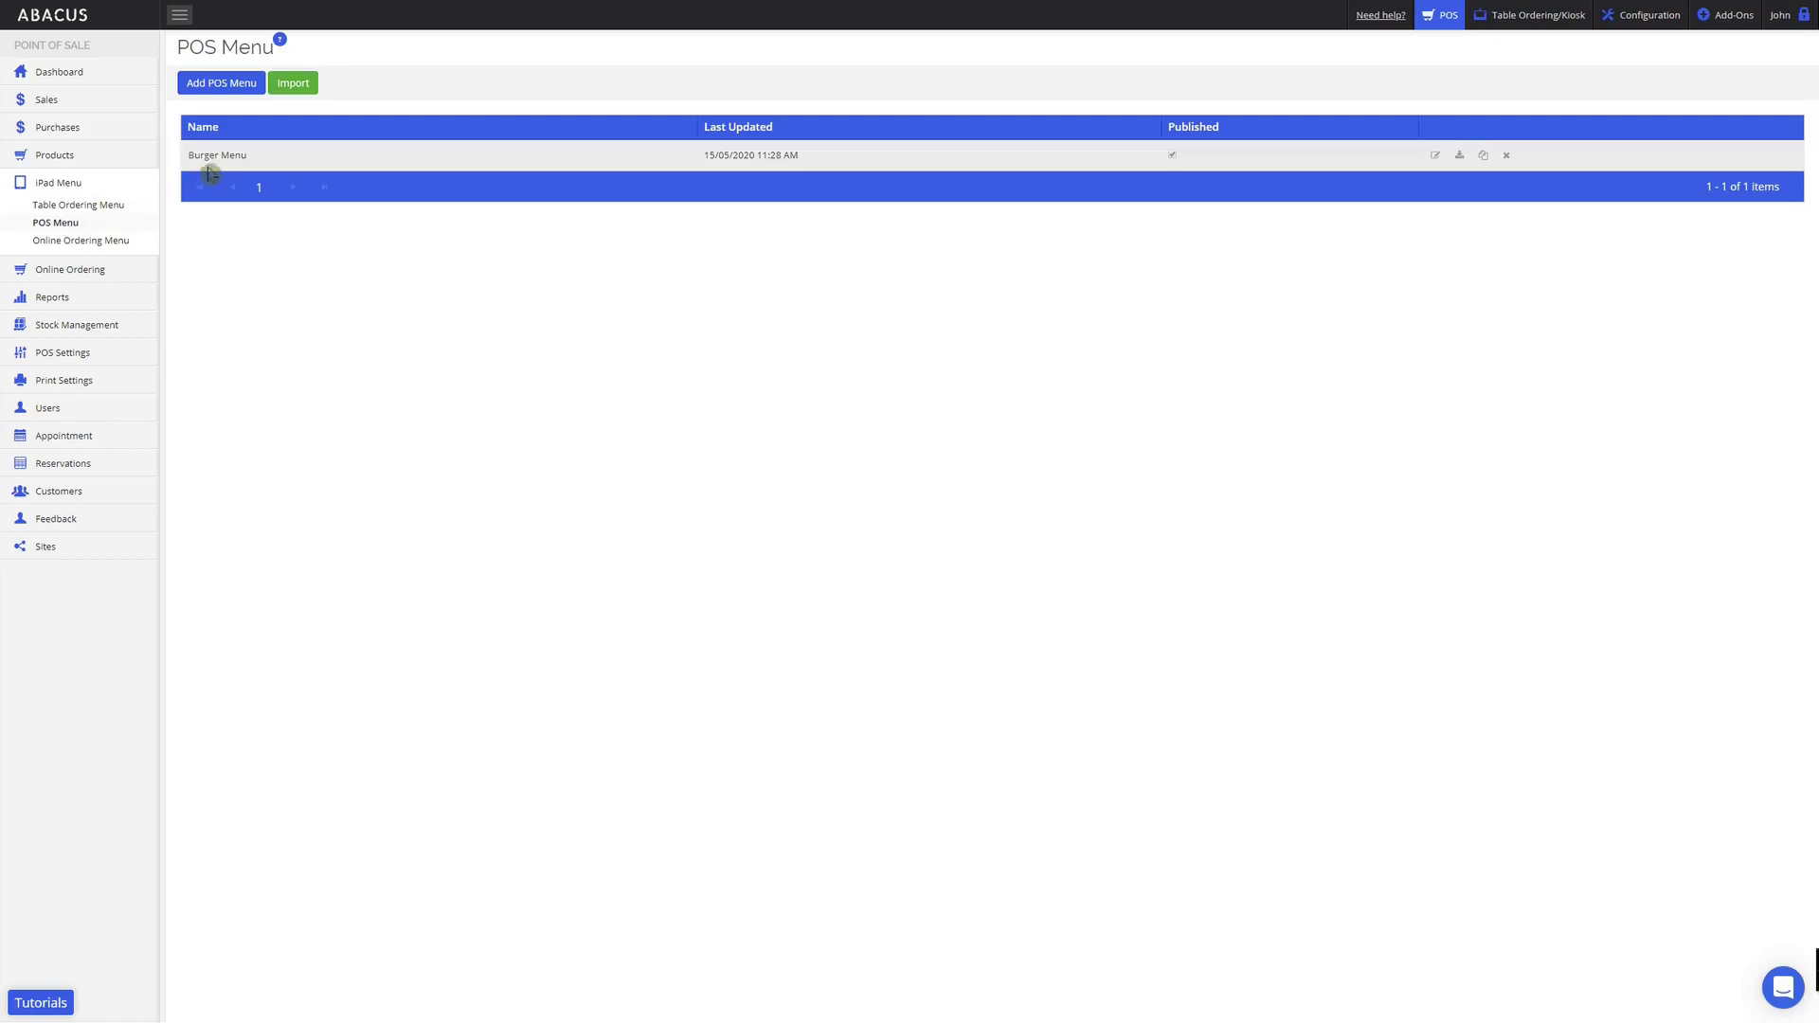
pyautogui.click(218, 169)
pyautogui.click(218, 169)
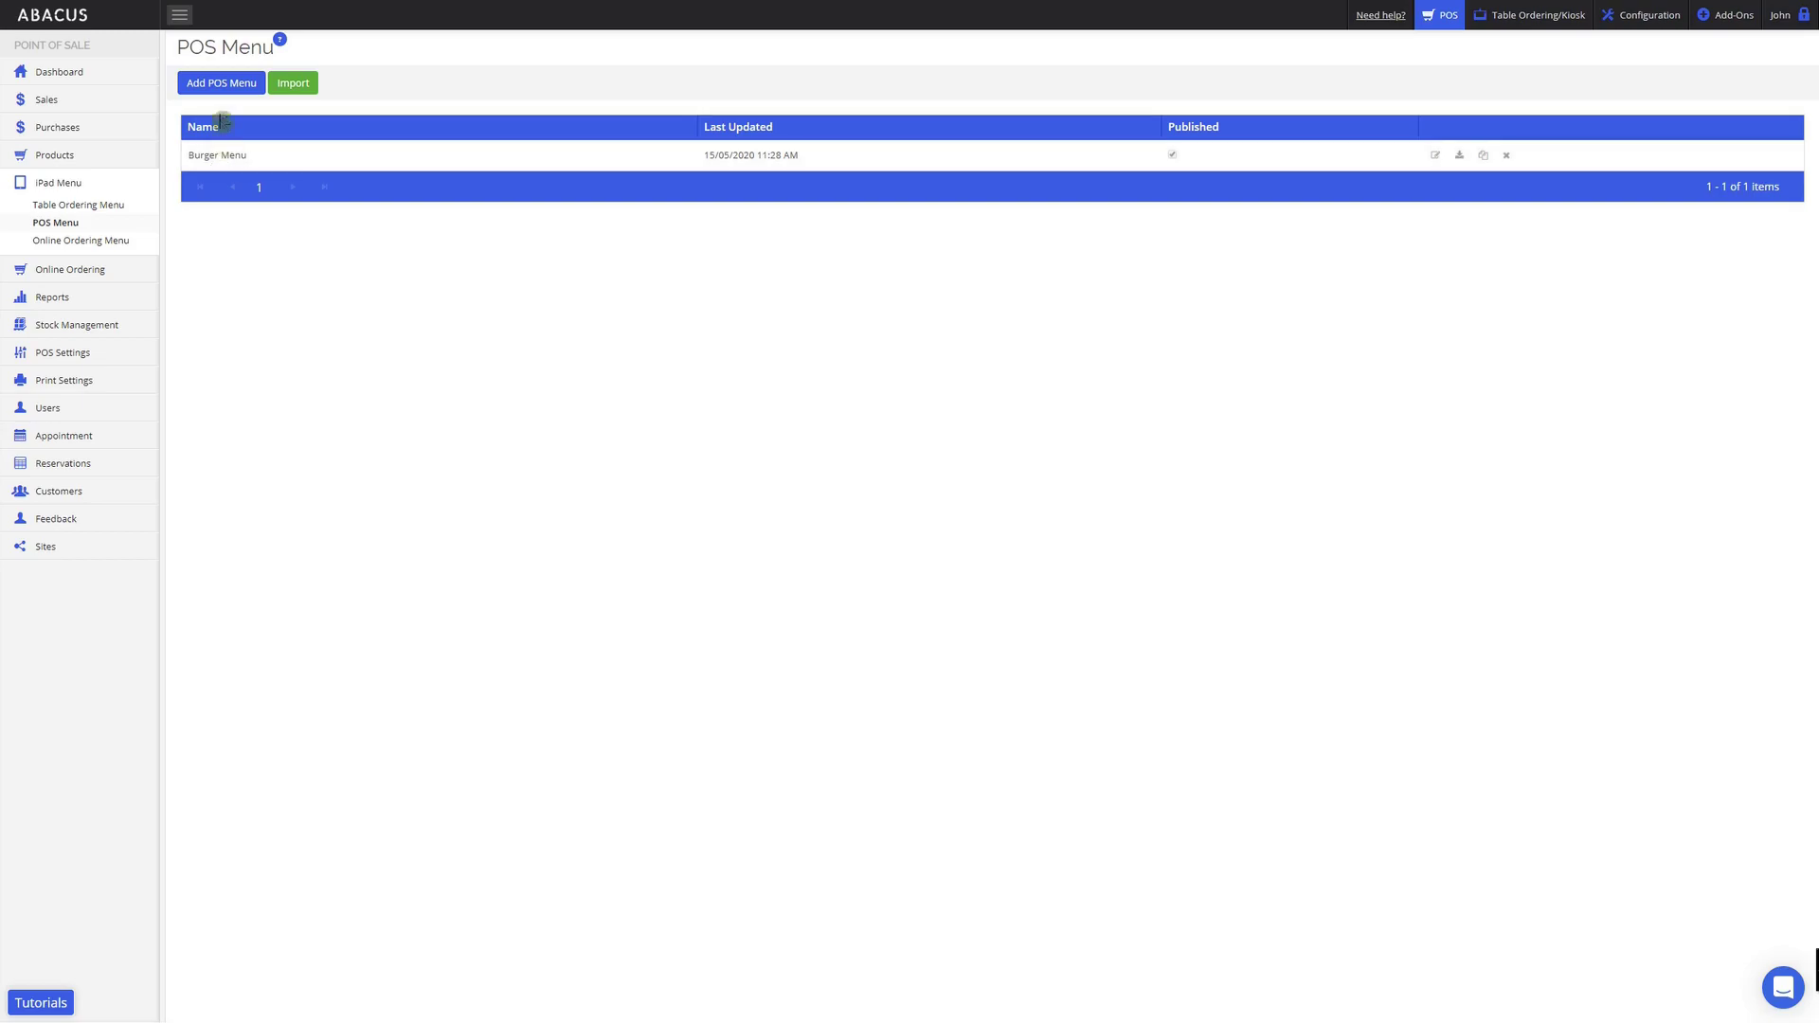
# Add a POS menu named 'Pizza Menu' and open it in the editor.
pyautogui.click(219, 82)
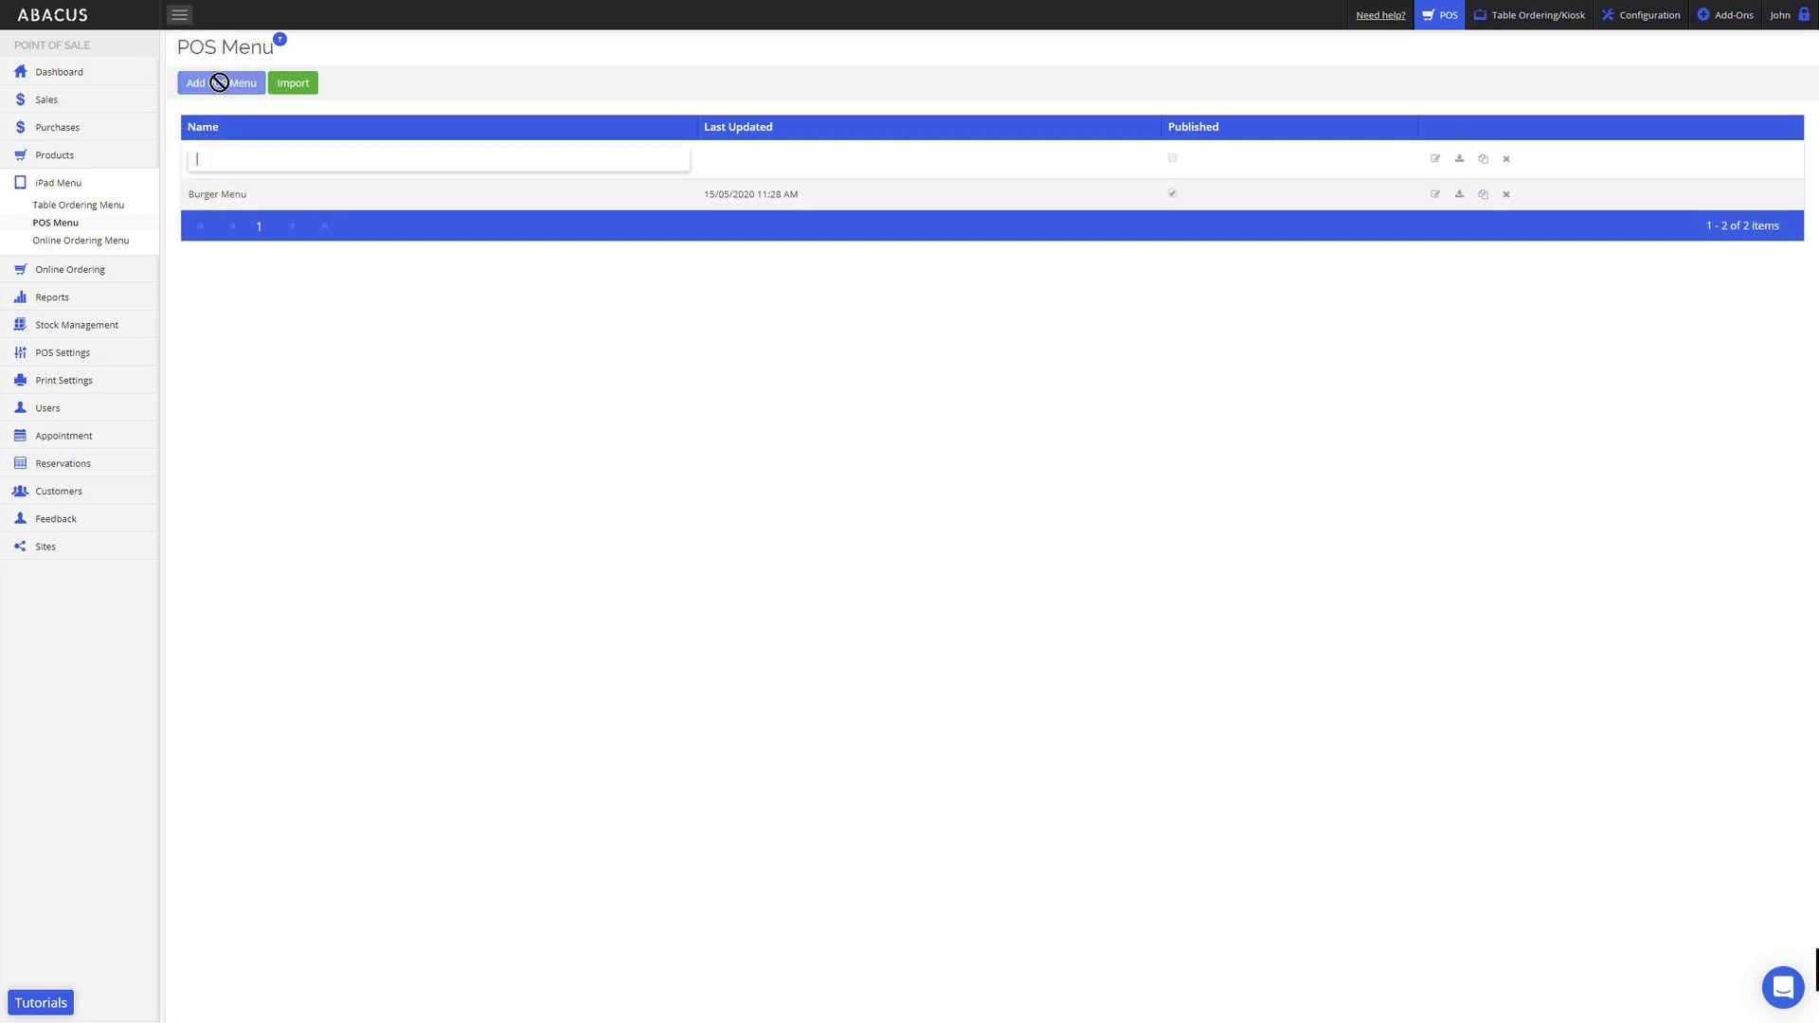
pyautogui.click(213, 158)
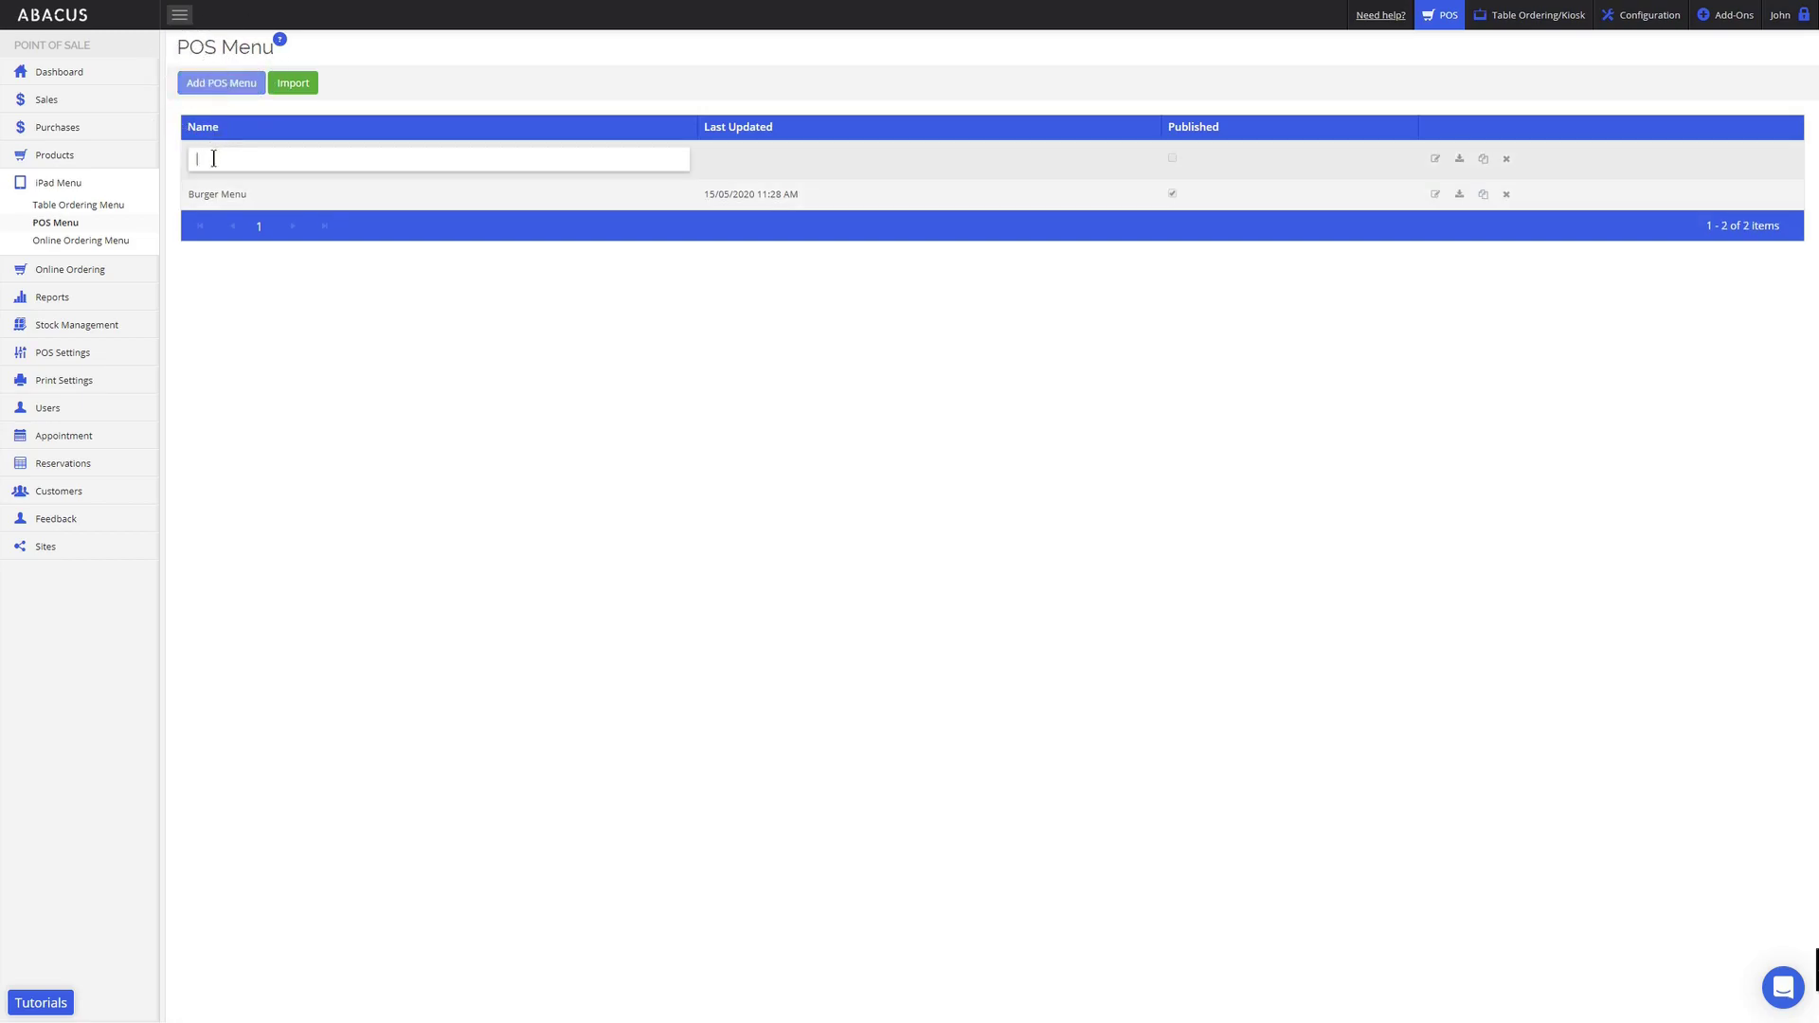
pyautogui.click(213, 159)
pyautogui.write('Pizza Menu')
pyautogui.click(1435, 160)
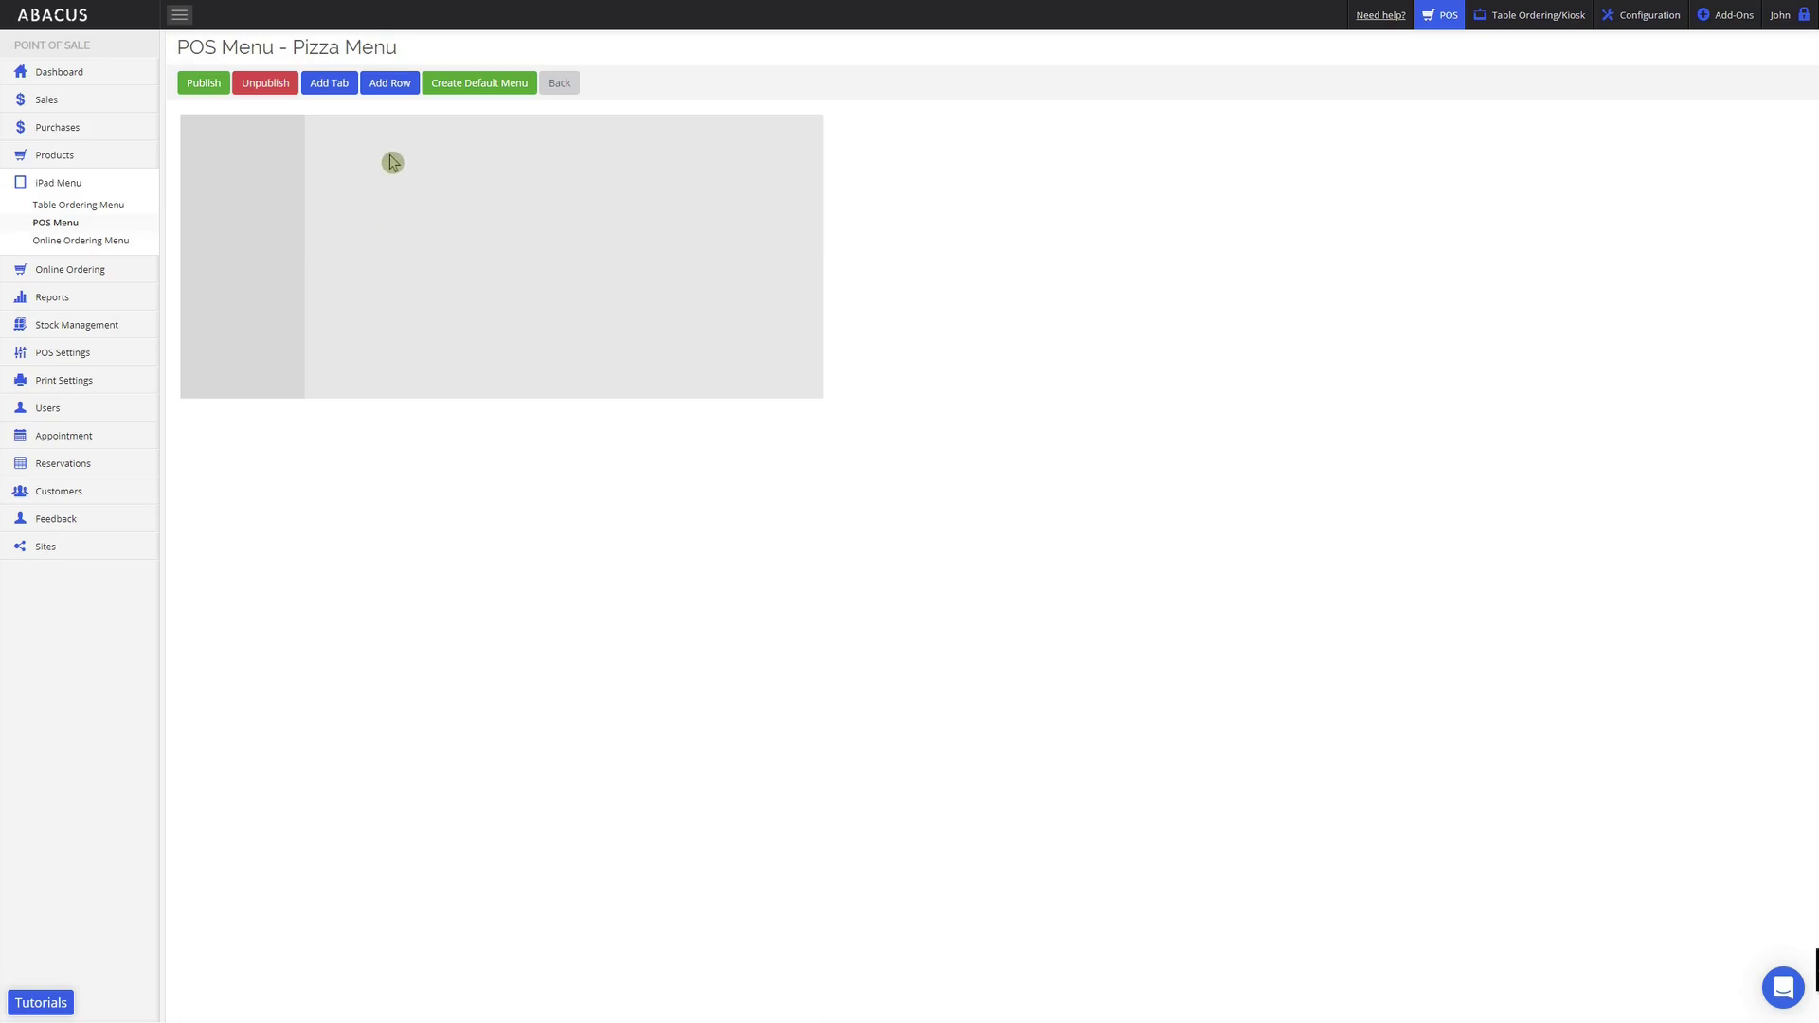
# Save a light-blue group tab named 'Pizza' and open it to reveal its five empty slots.
pyautogui.click(328, 89)
pyautogui.click(741, 85)
pyautogui.click(735, 123)
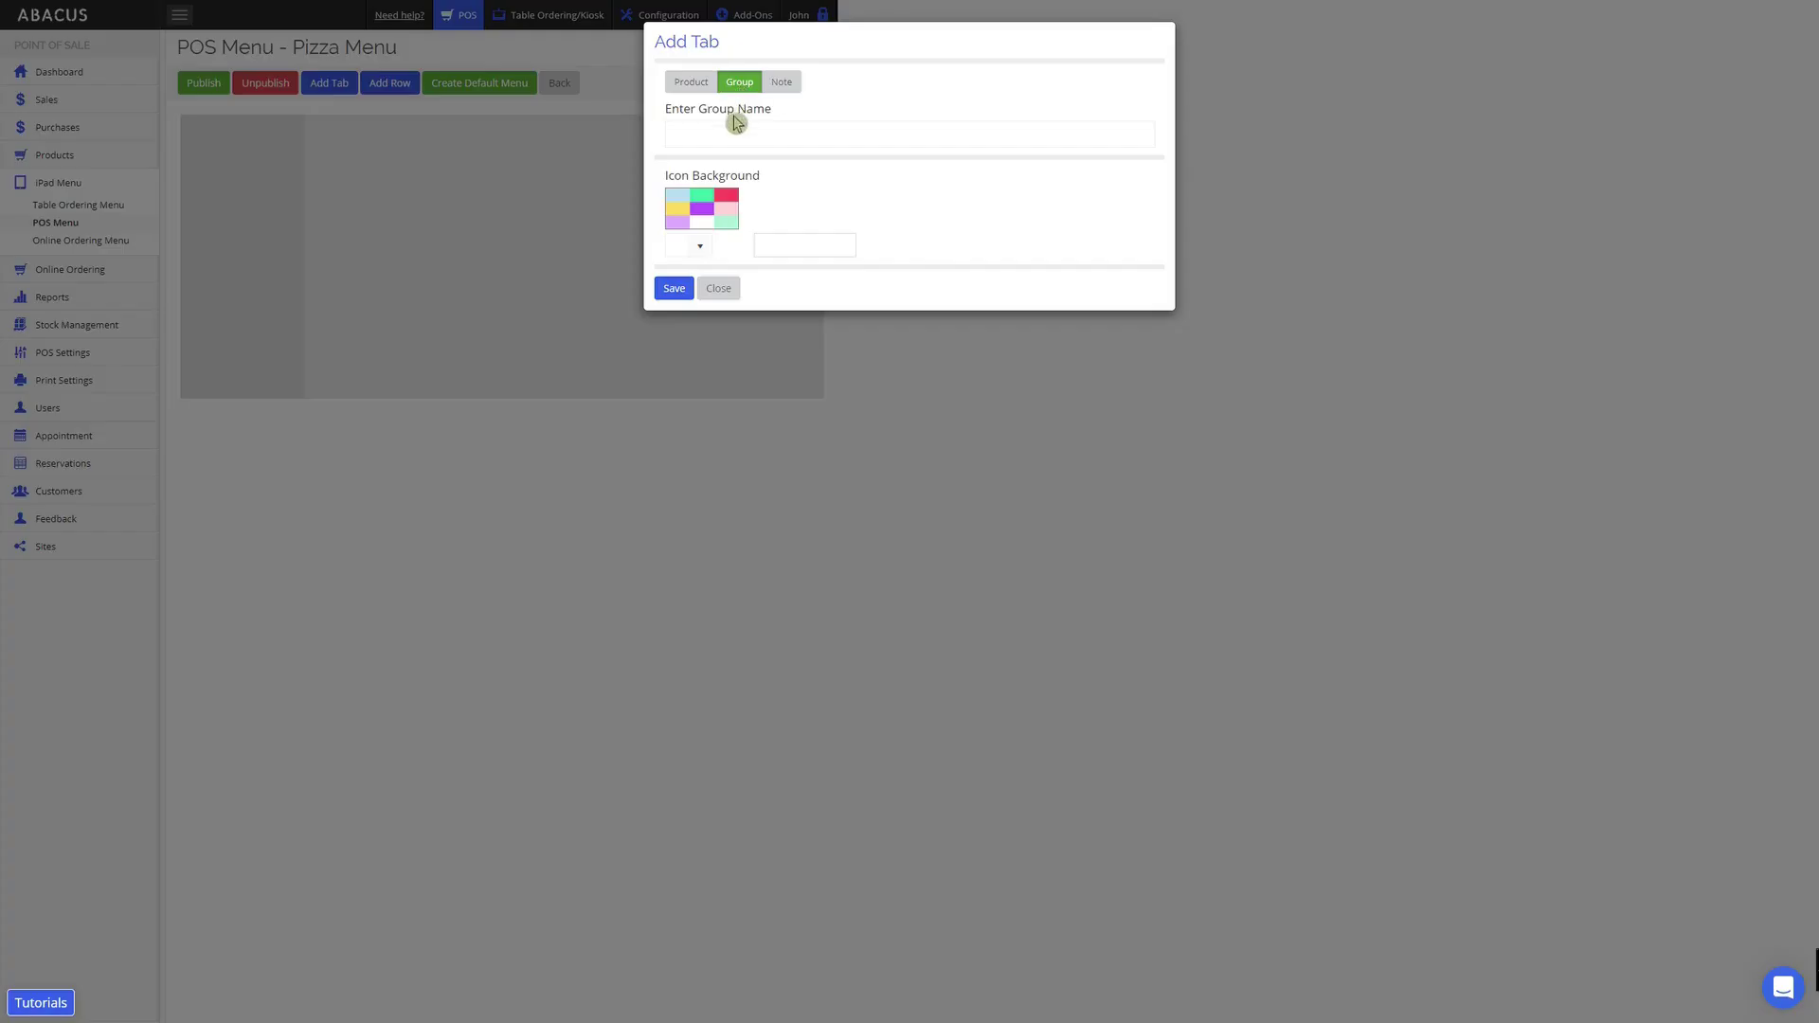
pyautogui.write('Pizza')
pyautogui.click(785, 132)
pyautogui.click(676, 203)
pyautogui.click(675, 289)
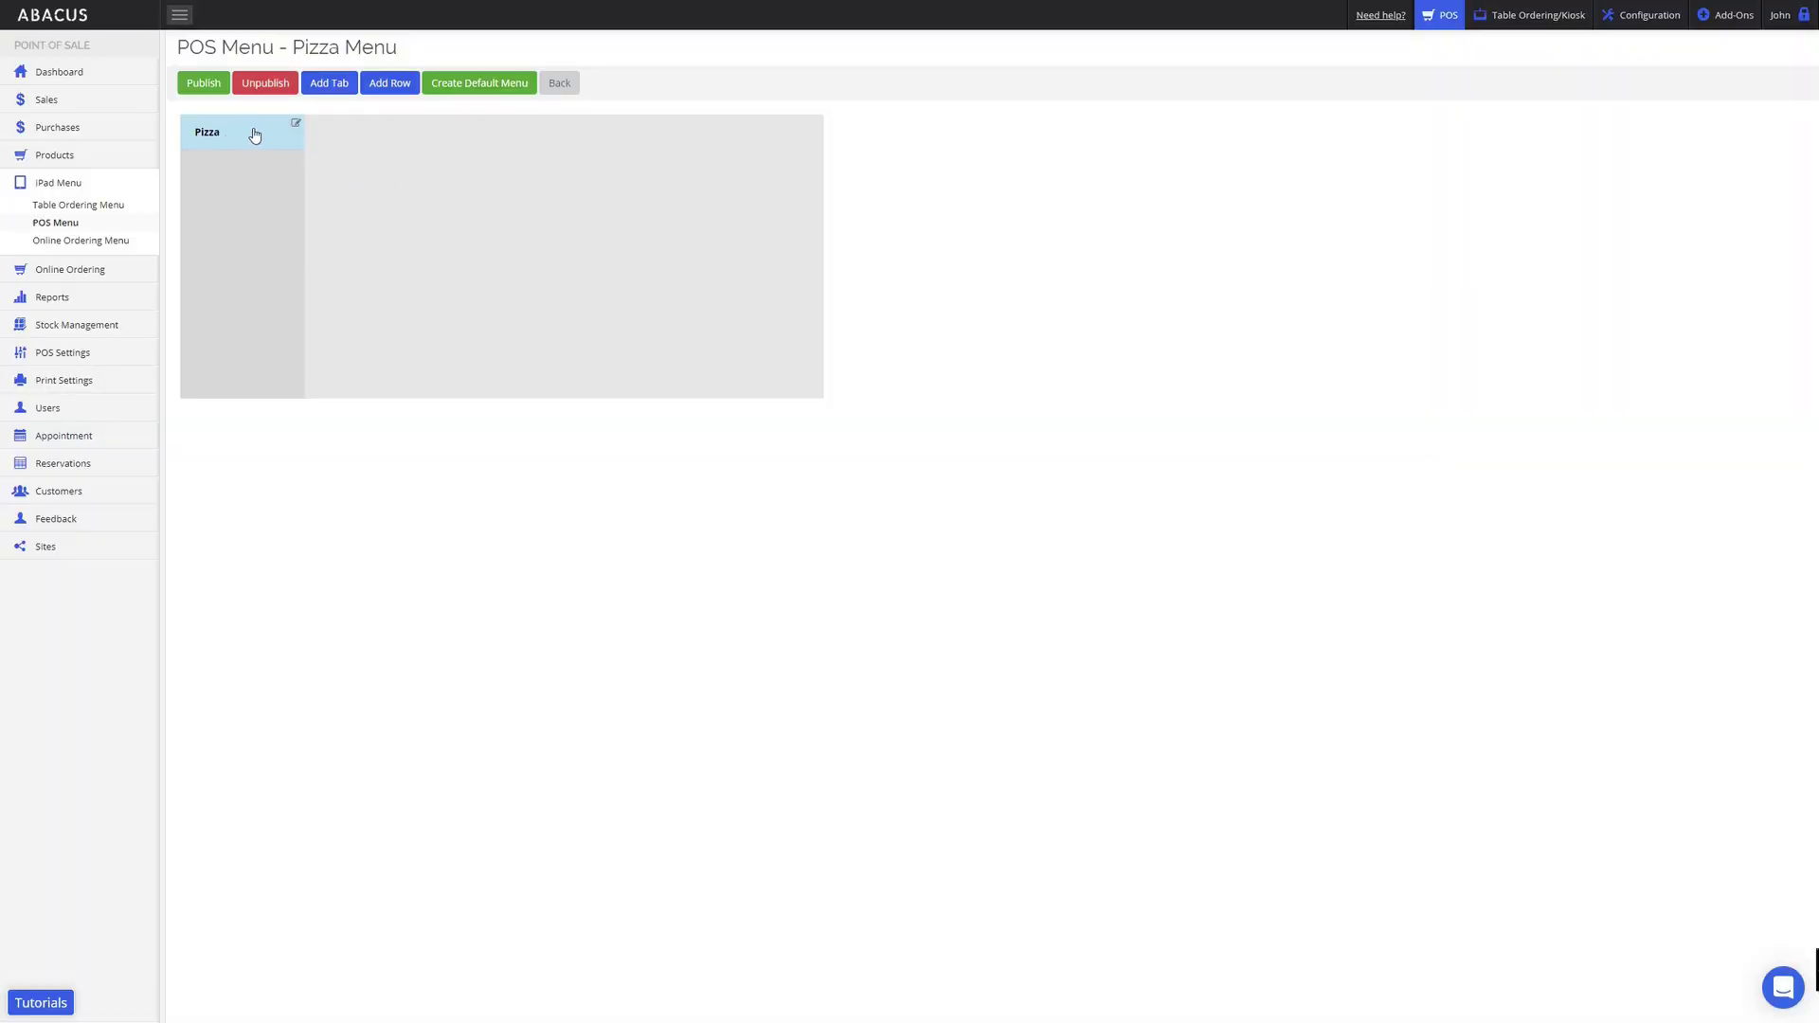
pyautogui.click(247, 191)
pyautogui.click(244, 132)
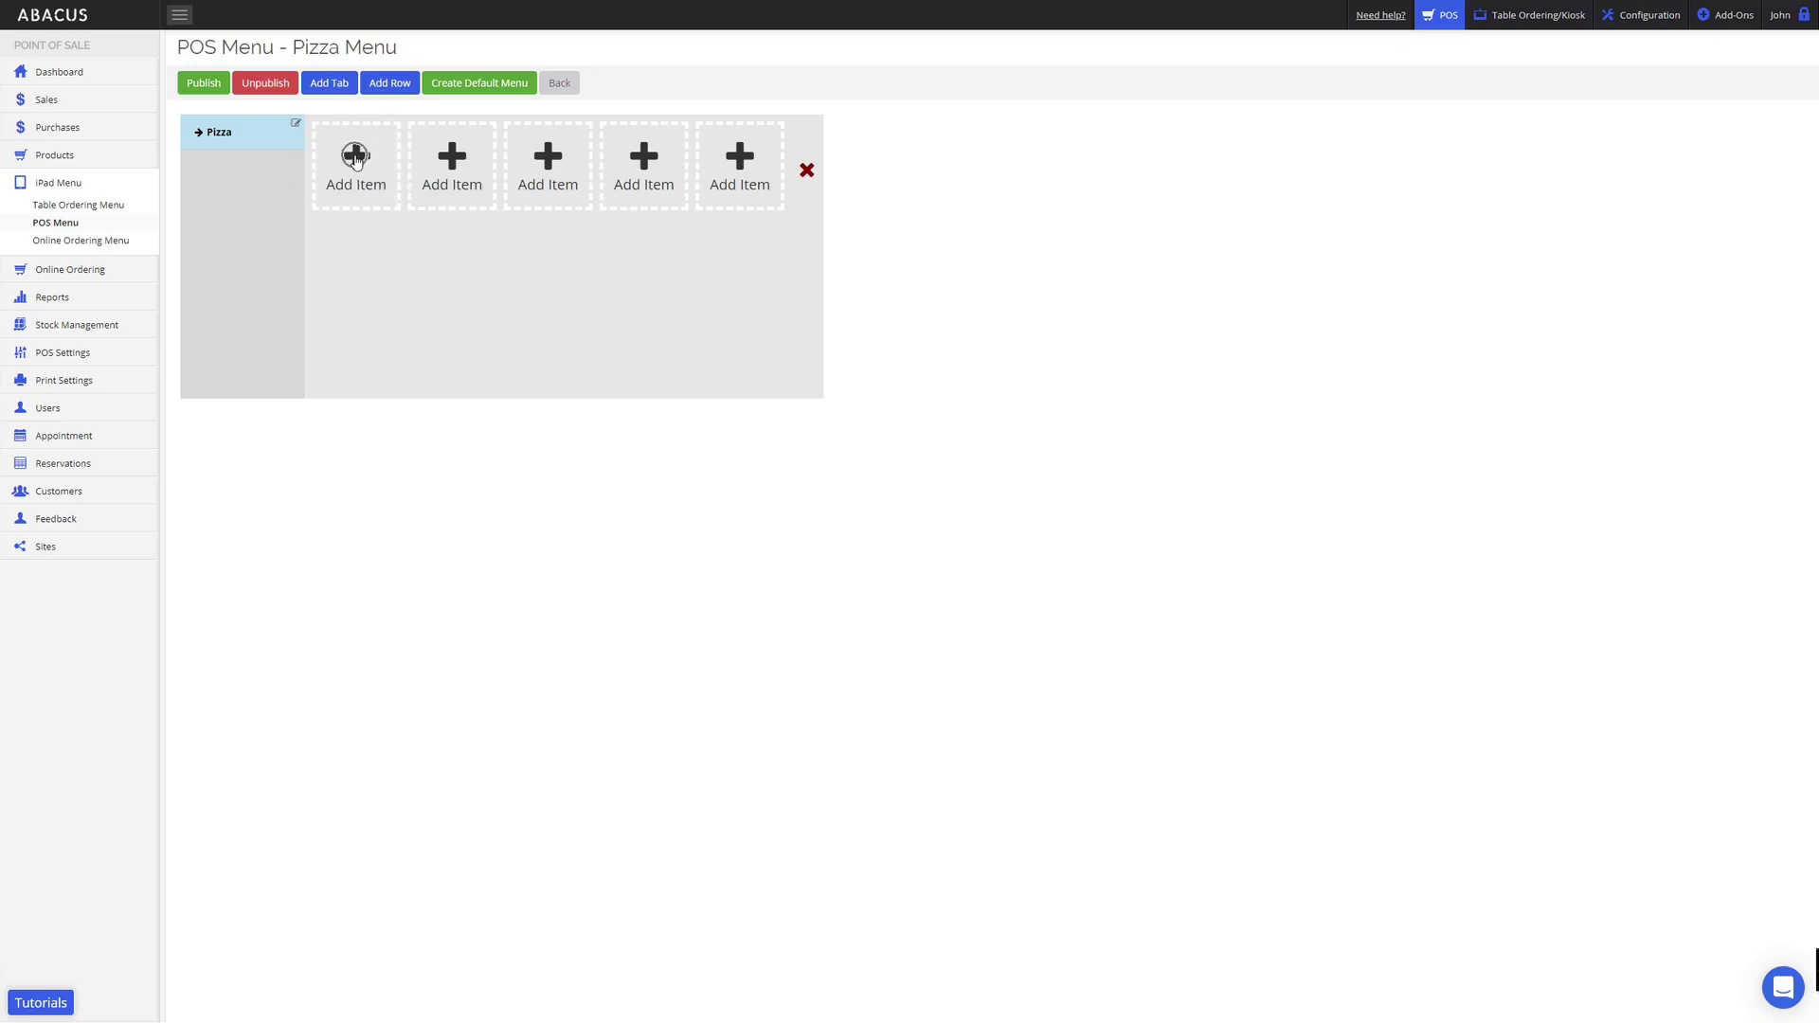
# Put Meatlovers Pizza in the first slot with a price of 15.
pyautogui.click(357, 162)
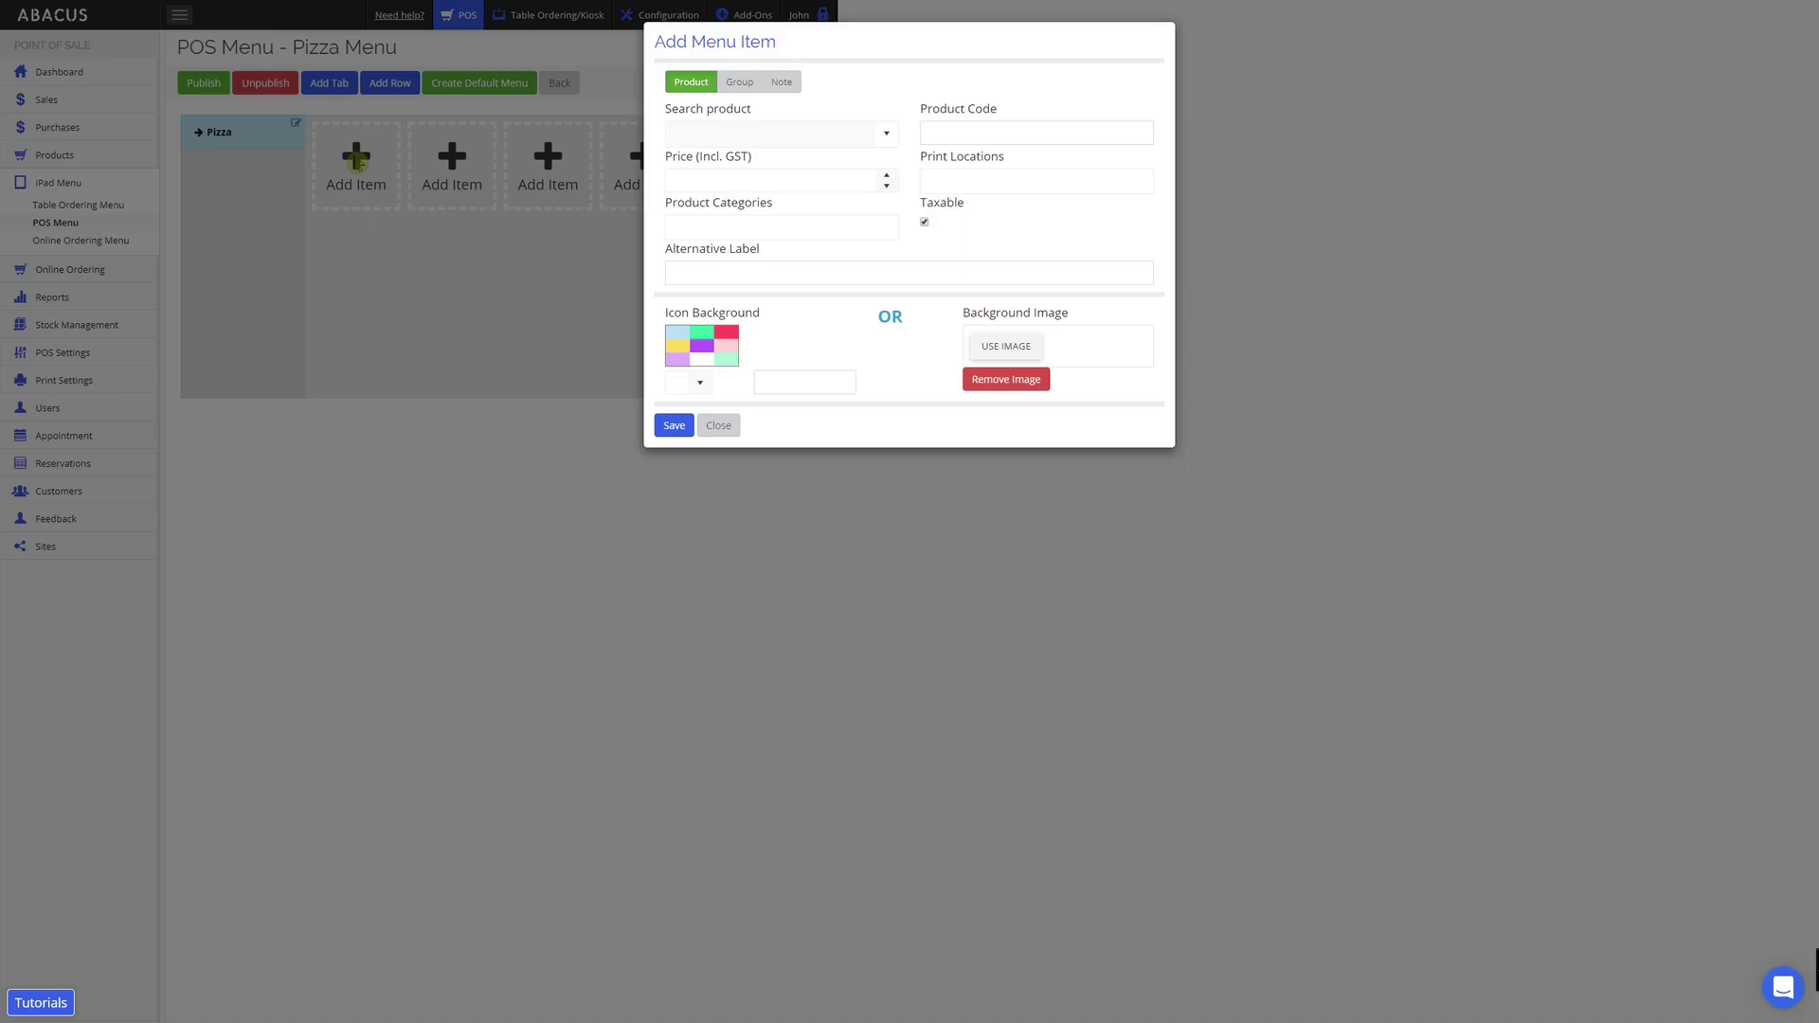
pyautogui.click(711, 133)
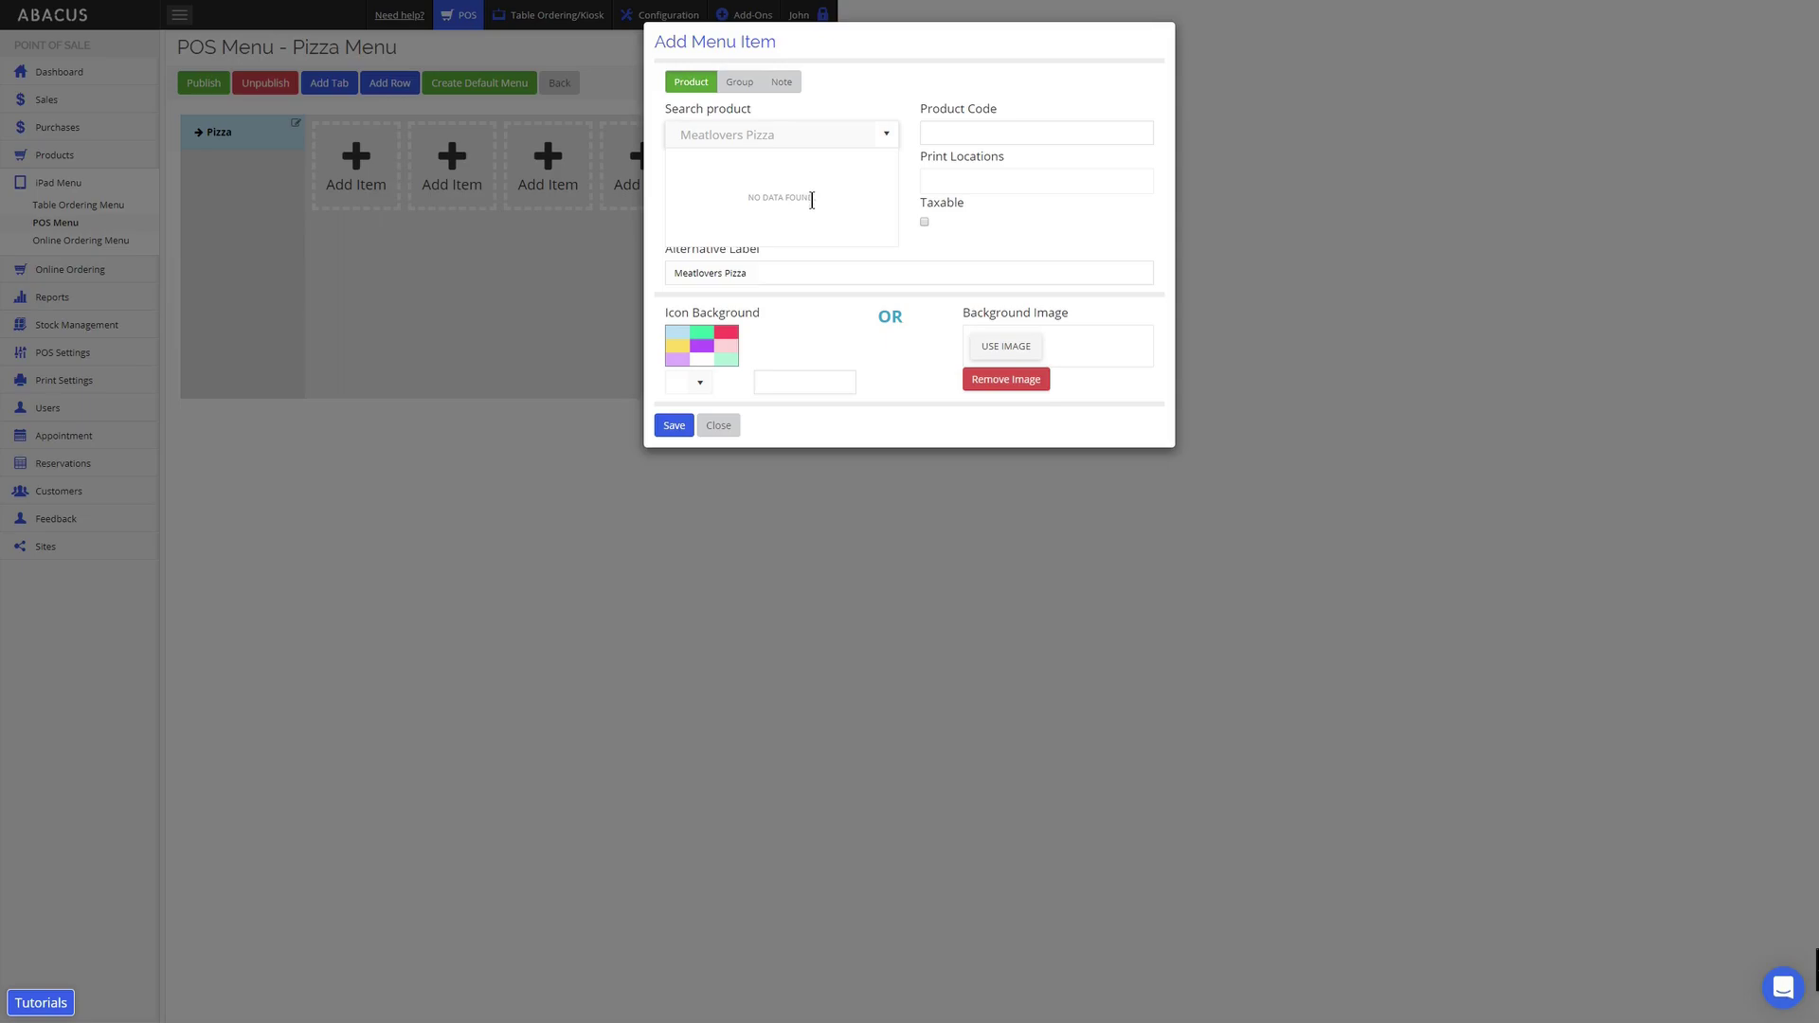
pyautogui.moveTo(824, 135)
pyautogui.click(839, 117)
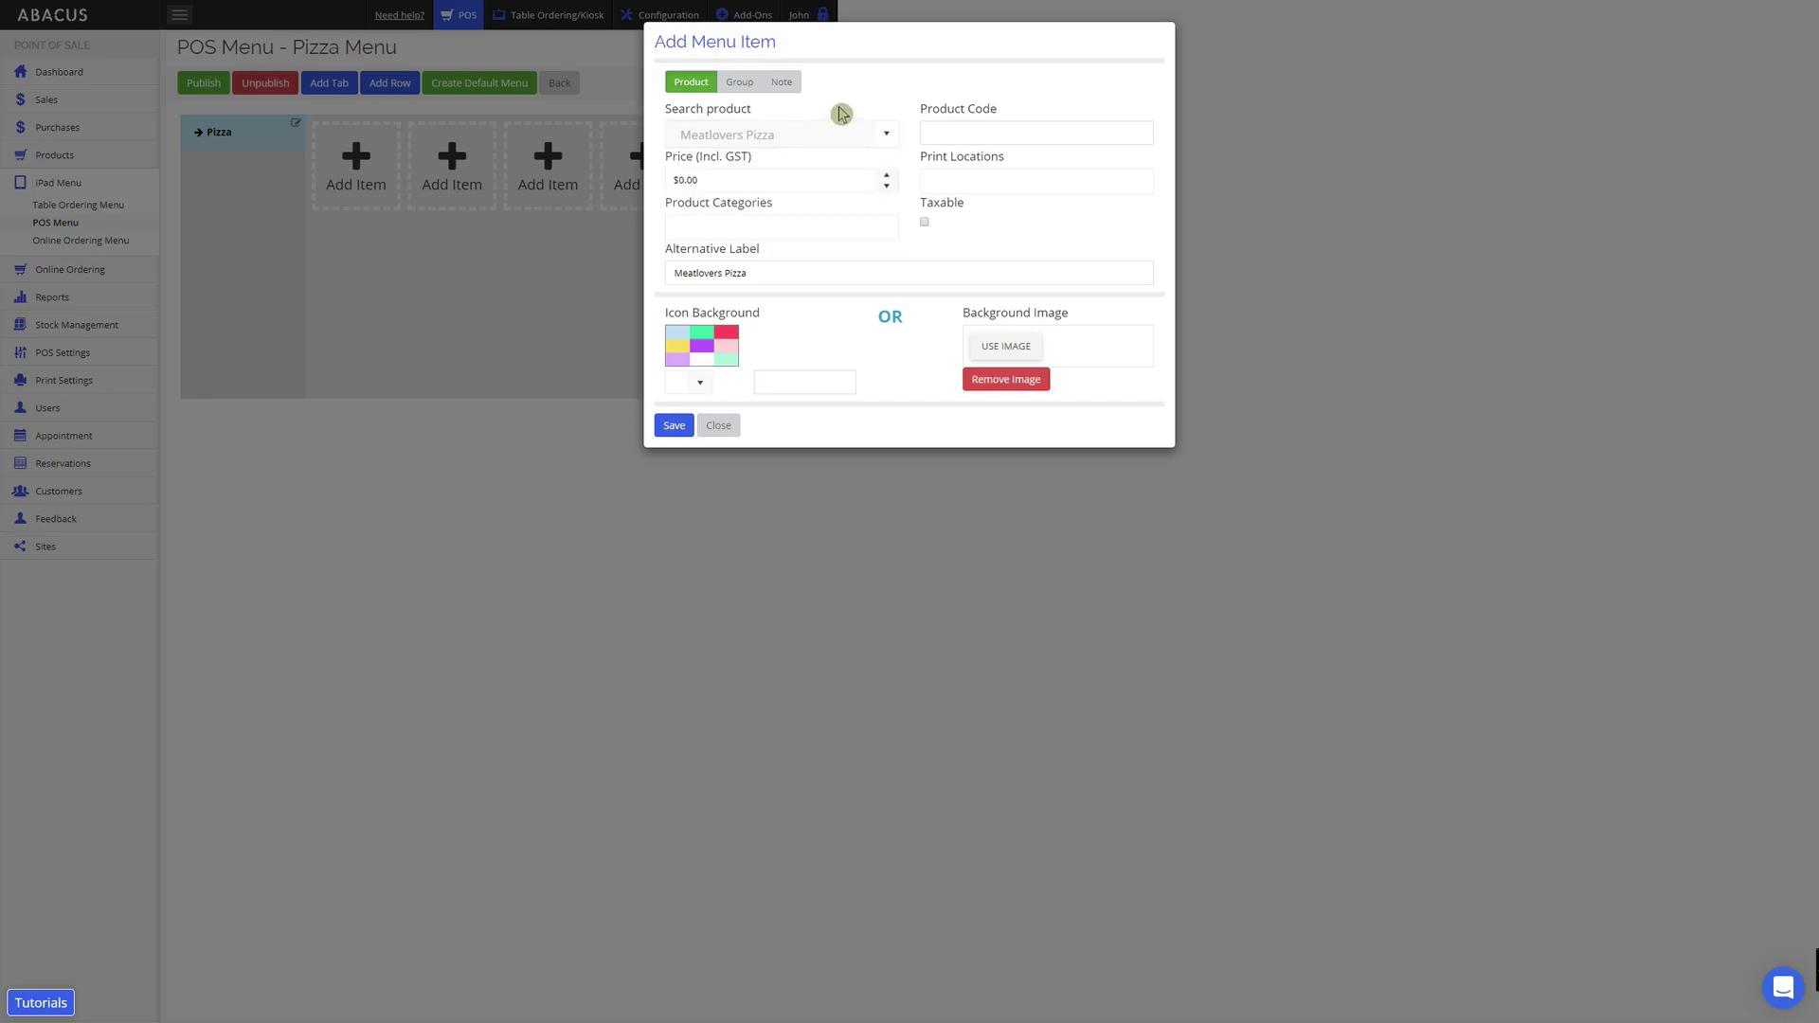
pyautogui.click(713, 180)
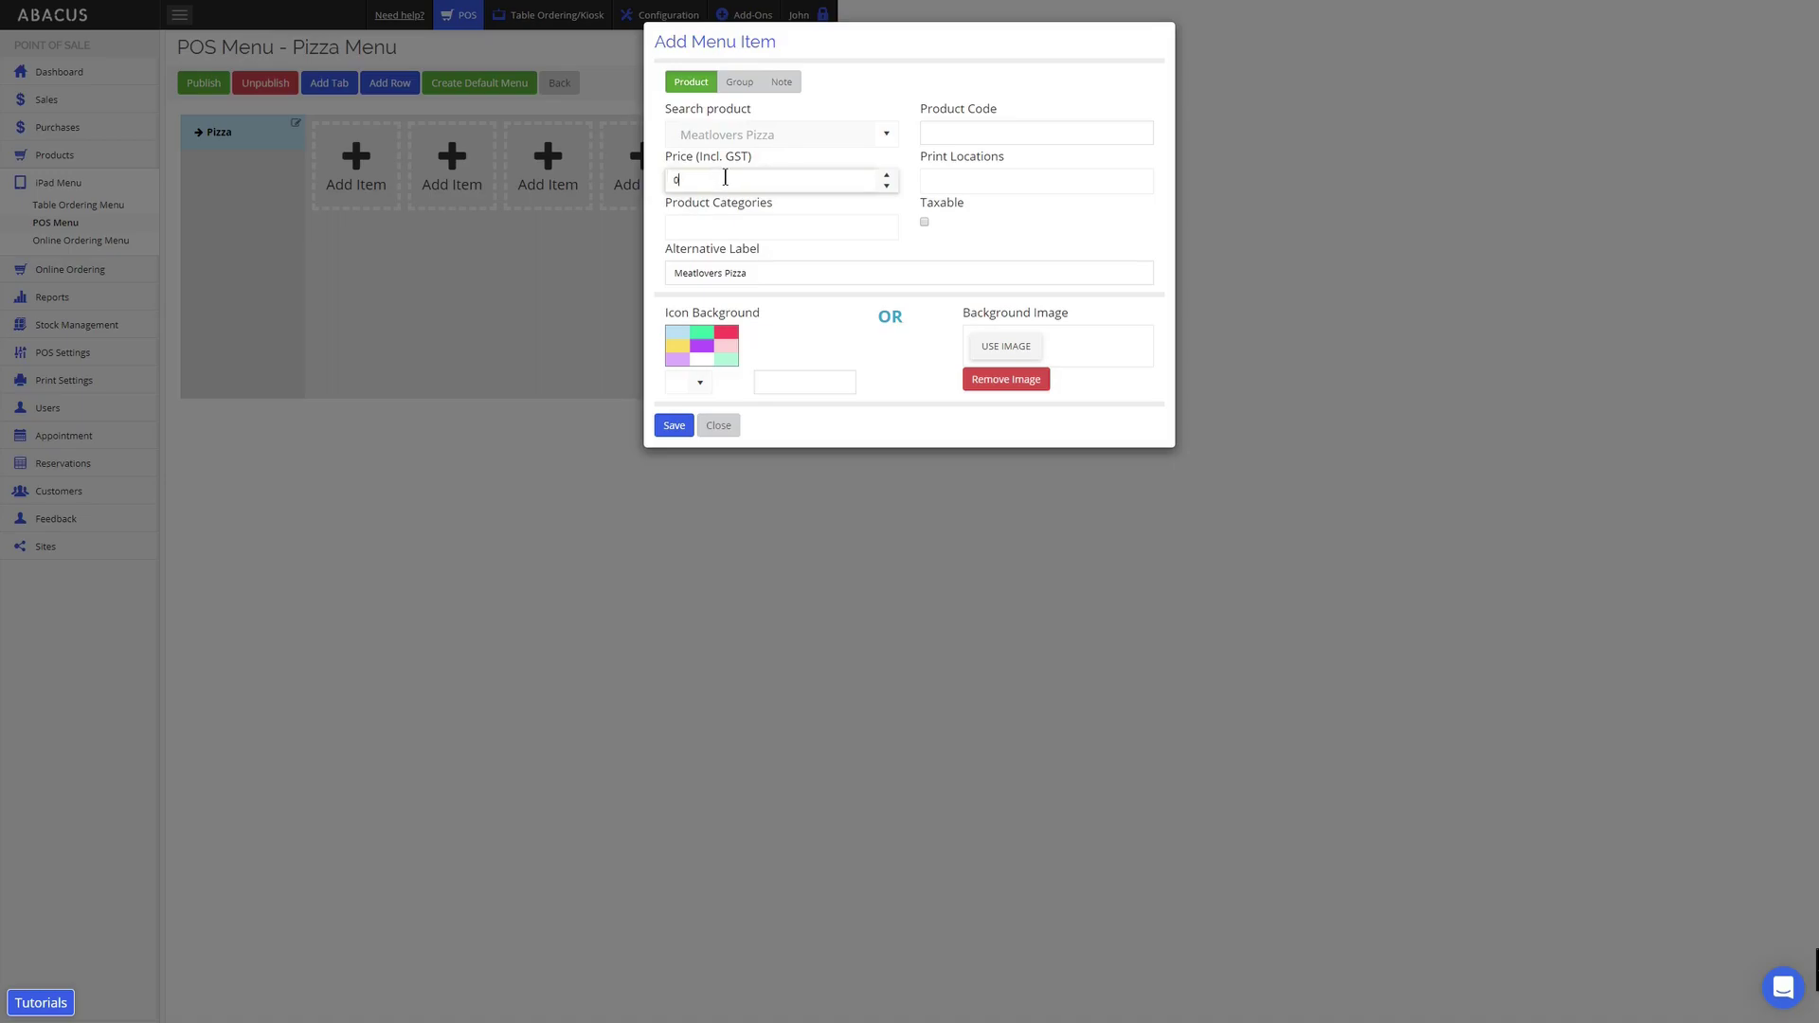
pyautogui.write('15')
# Set the item to print to Kitchen, category Sides, taxable, on a red tile, and save.
pyautogui.click(952, 185)
pyautogui.click(953, 239)
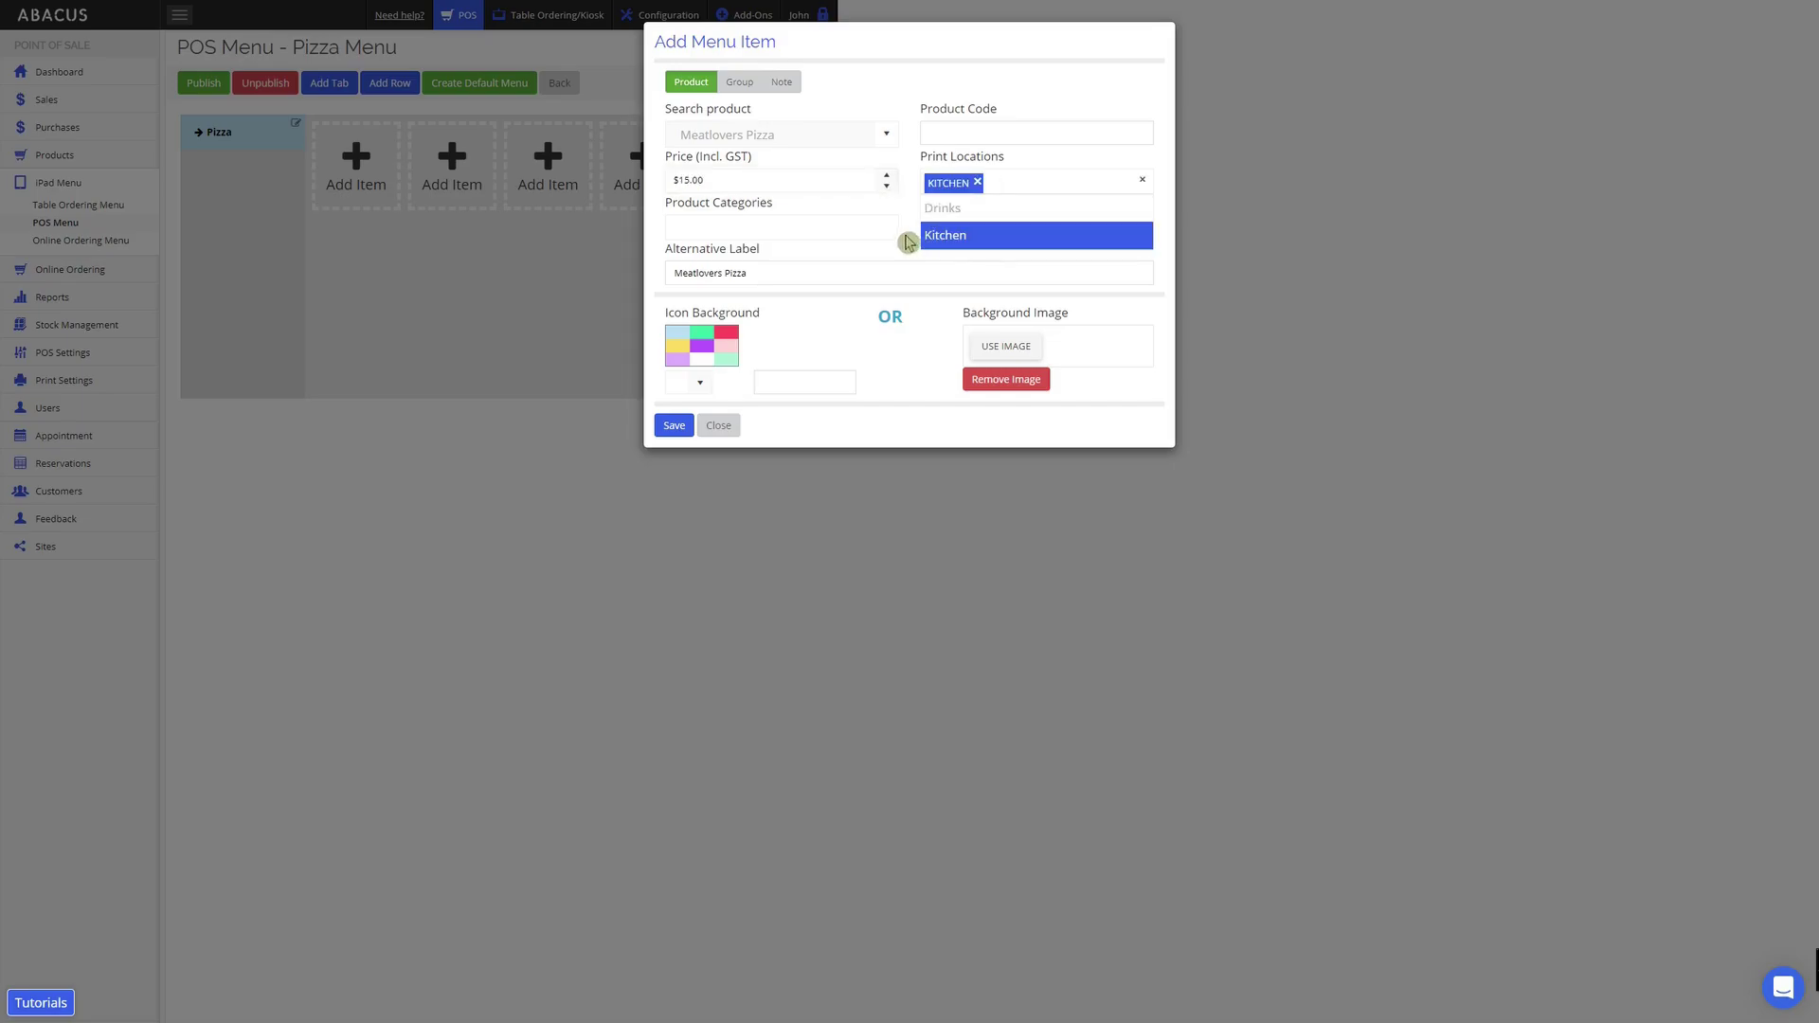
pyautogui.click(788, 237)
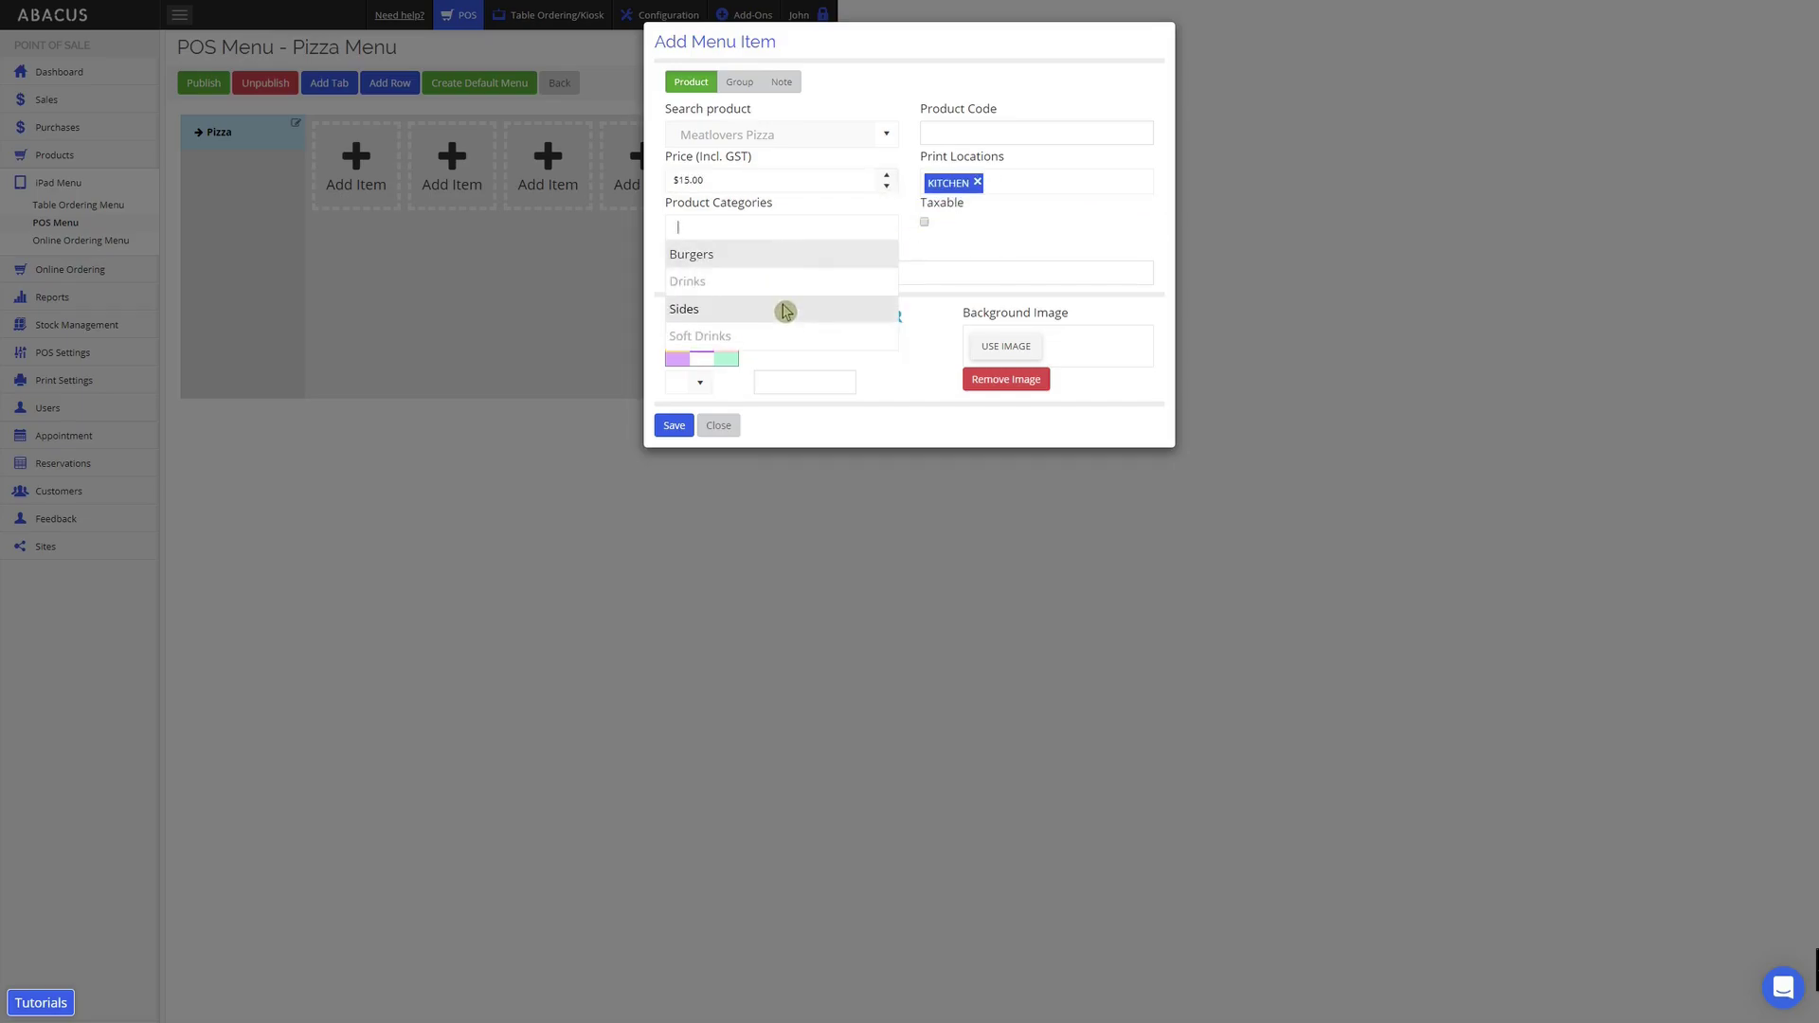
pyautogui.click(785, 309)
pyautogui.click(909, 250)
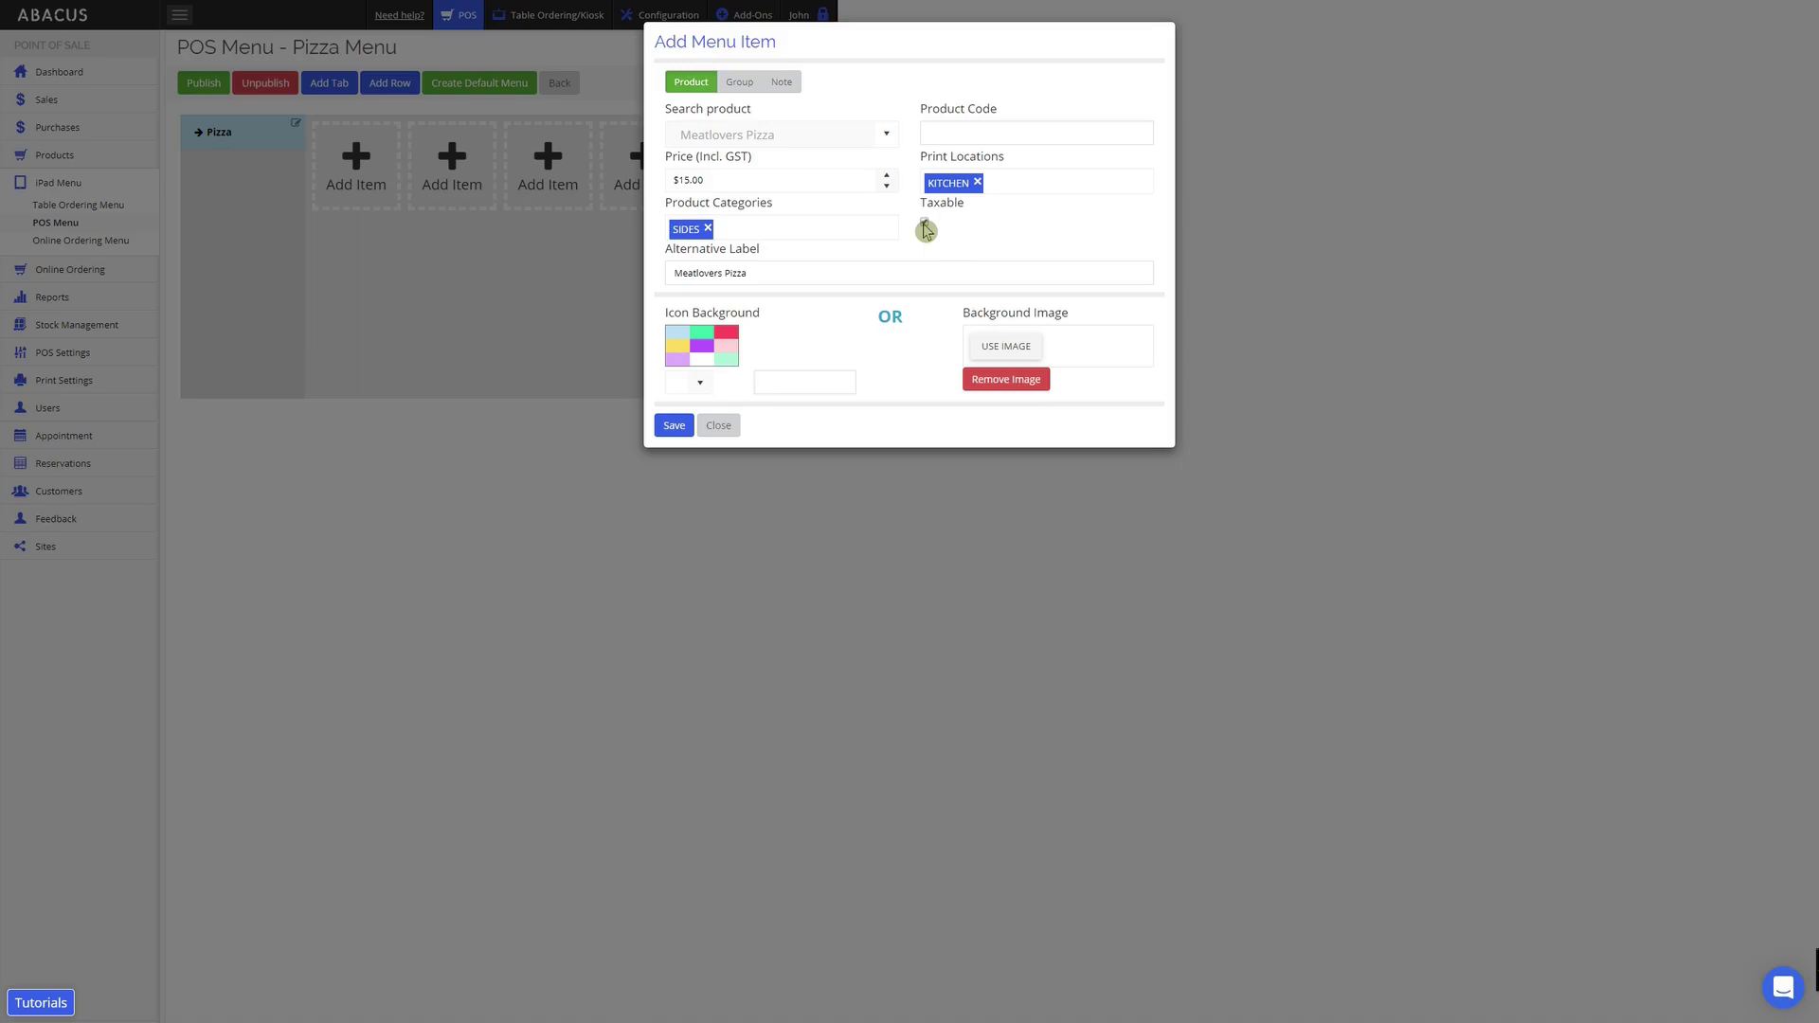
pyautogui.click(925, 224)
pyautogui.click(726, 338)
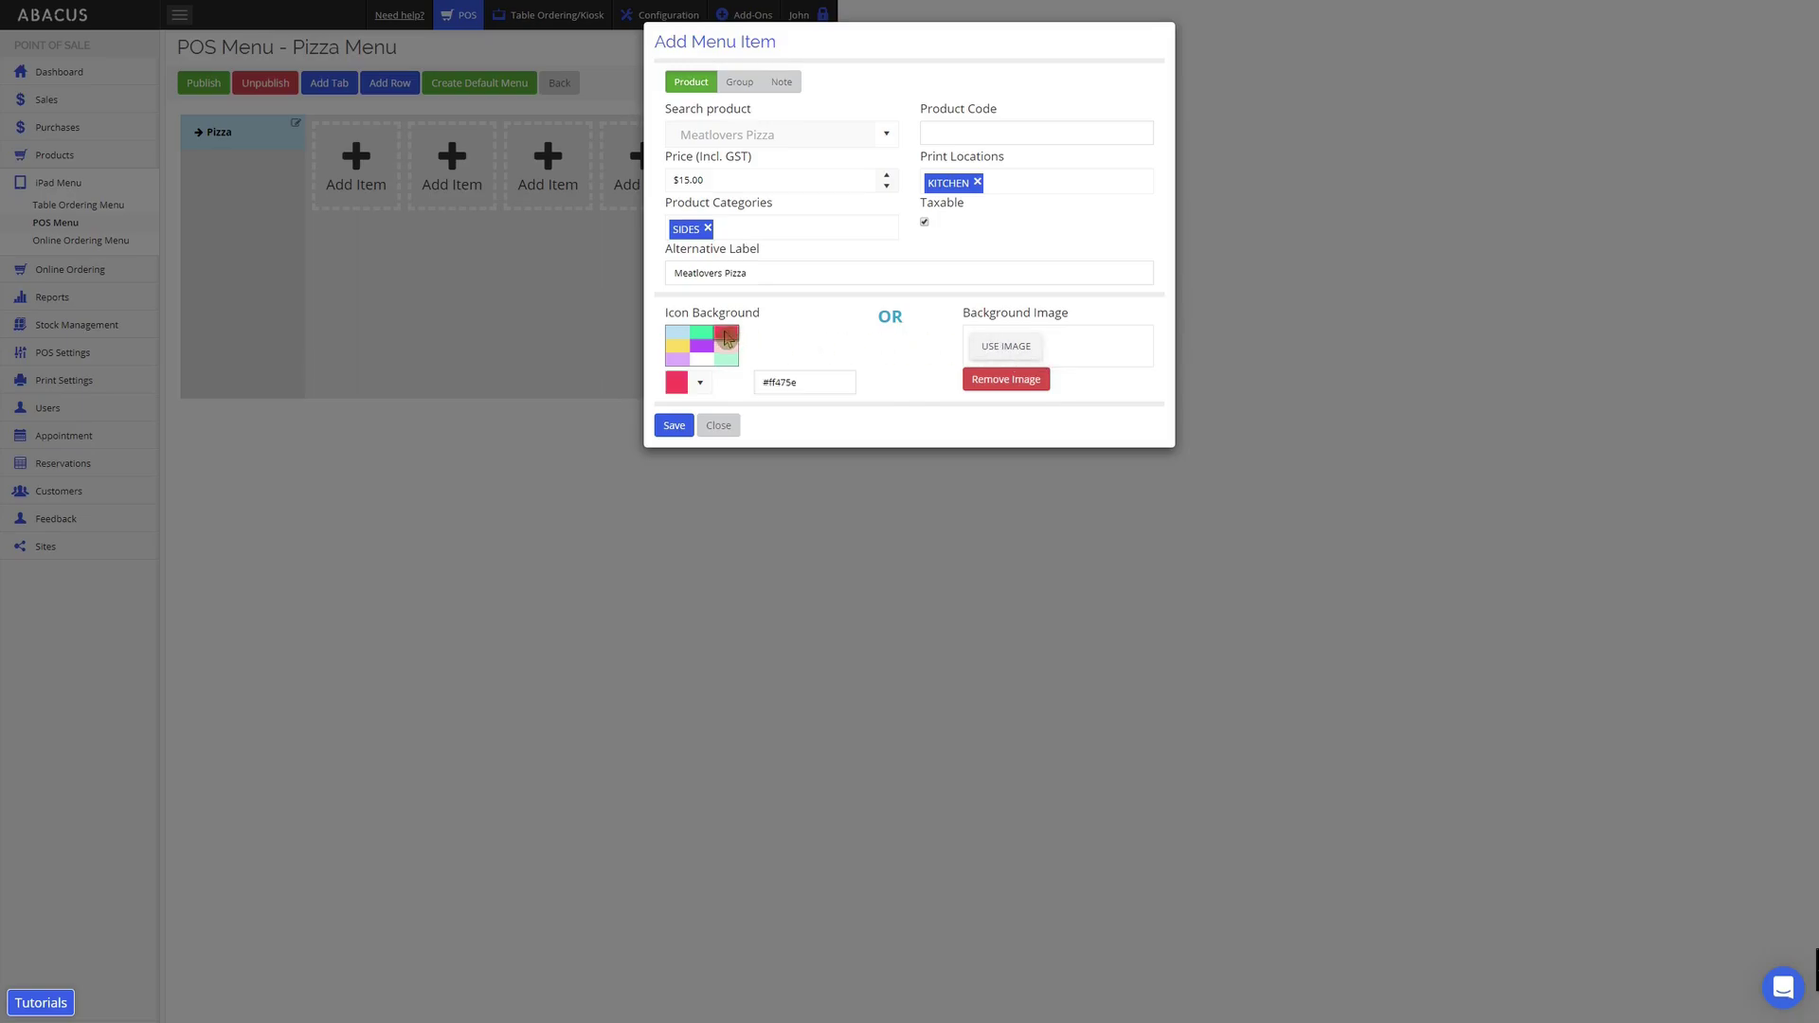
pyautogui.click(673, 428)
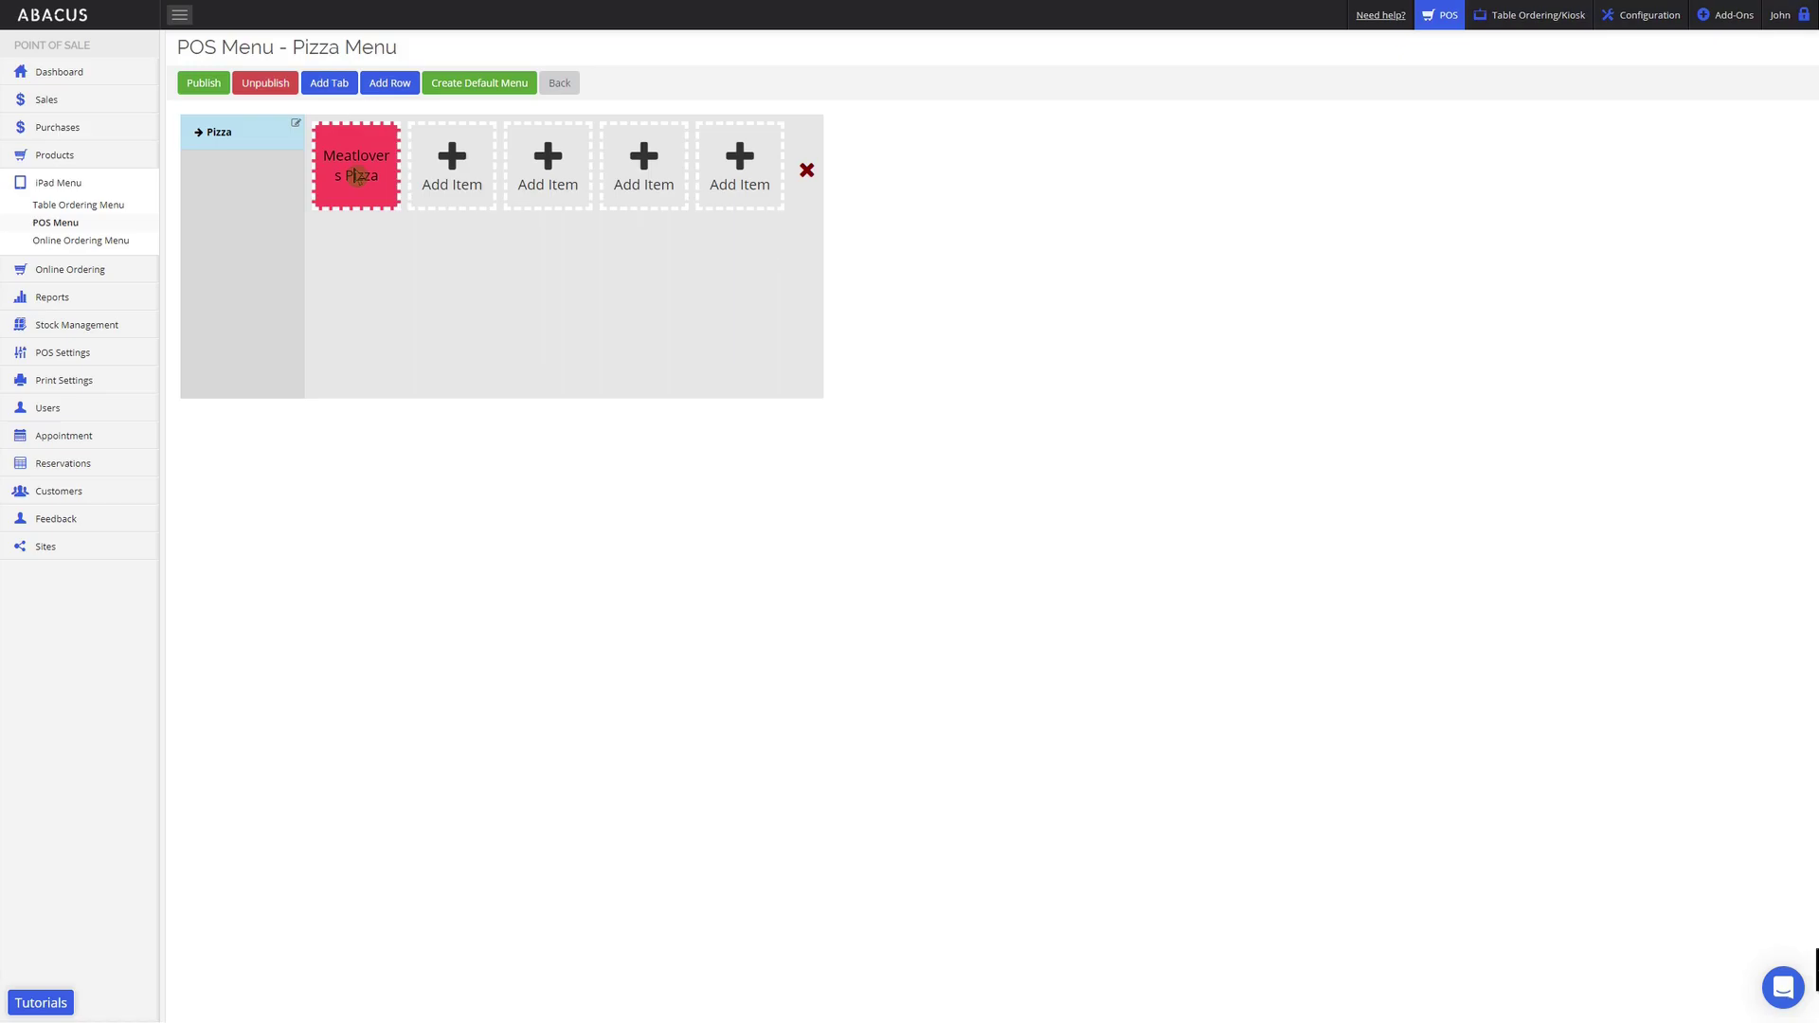
# Search 'margherita pizza' and save Margherita Pizza ($0.00) into the second slot.
pyautogui.click(452, 168)
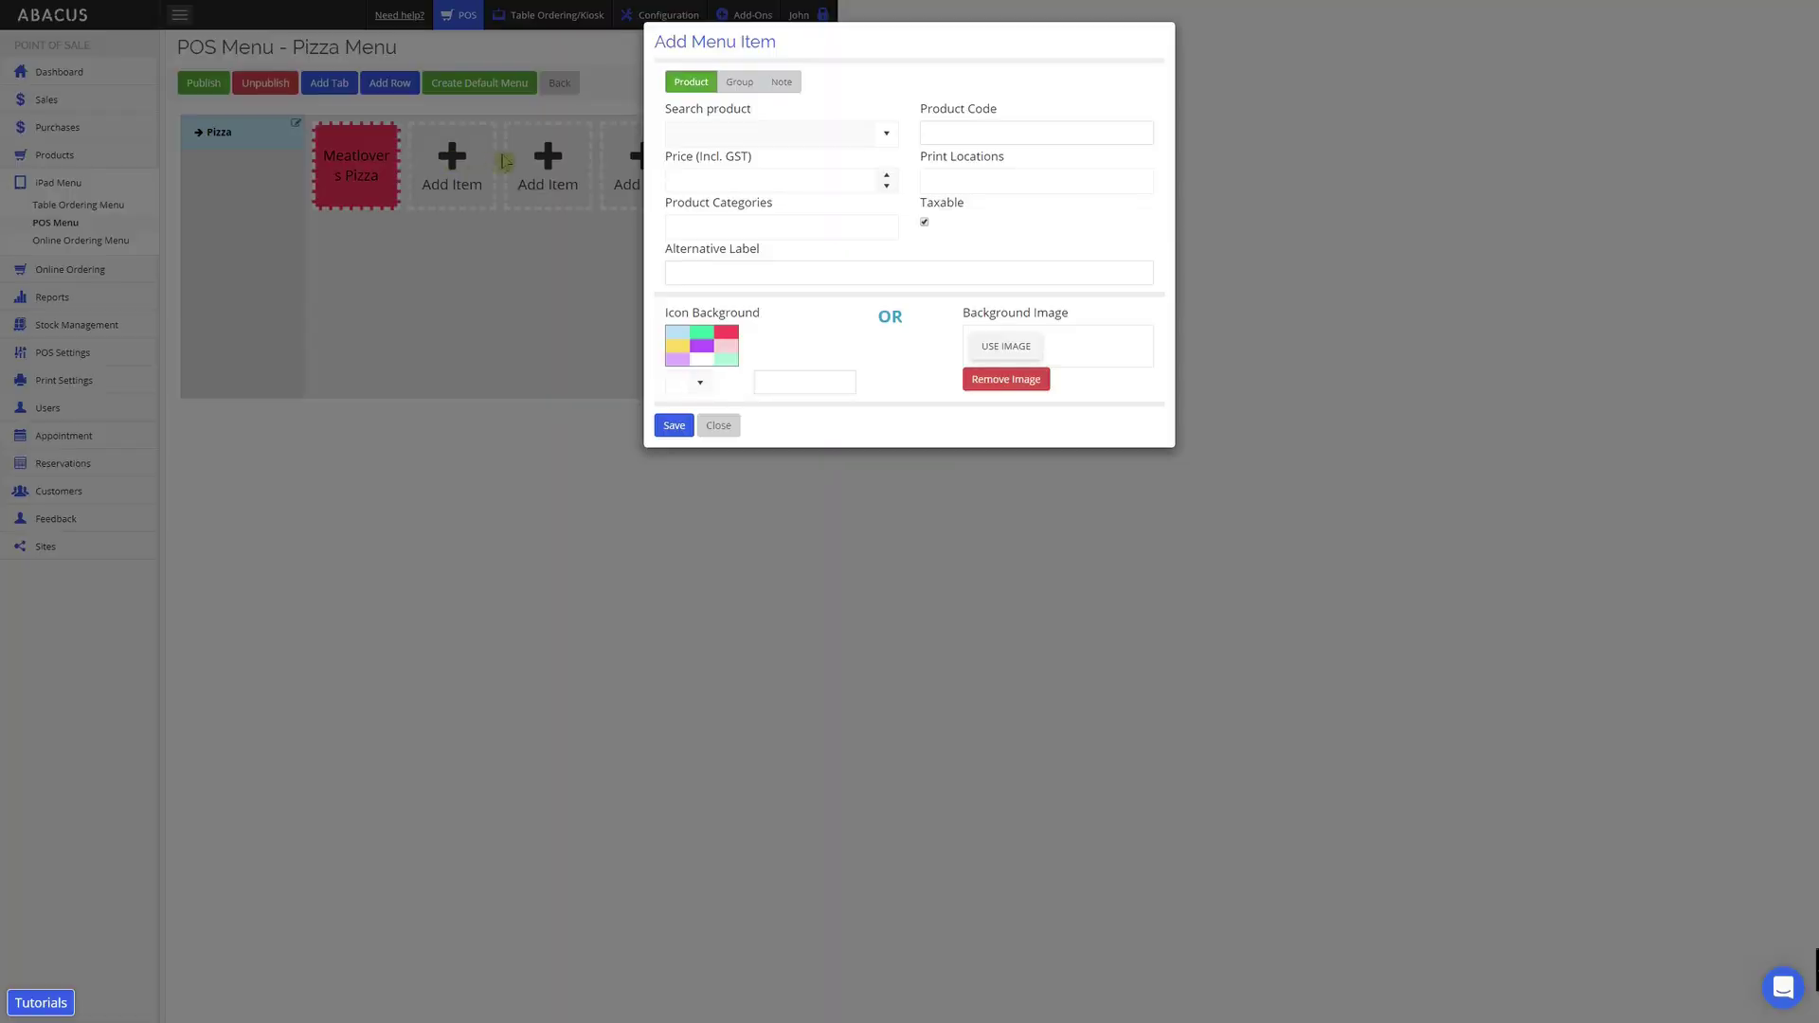
pyautogui.click(709, 135)
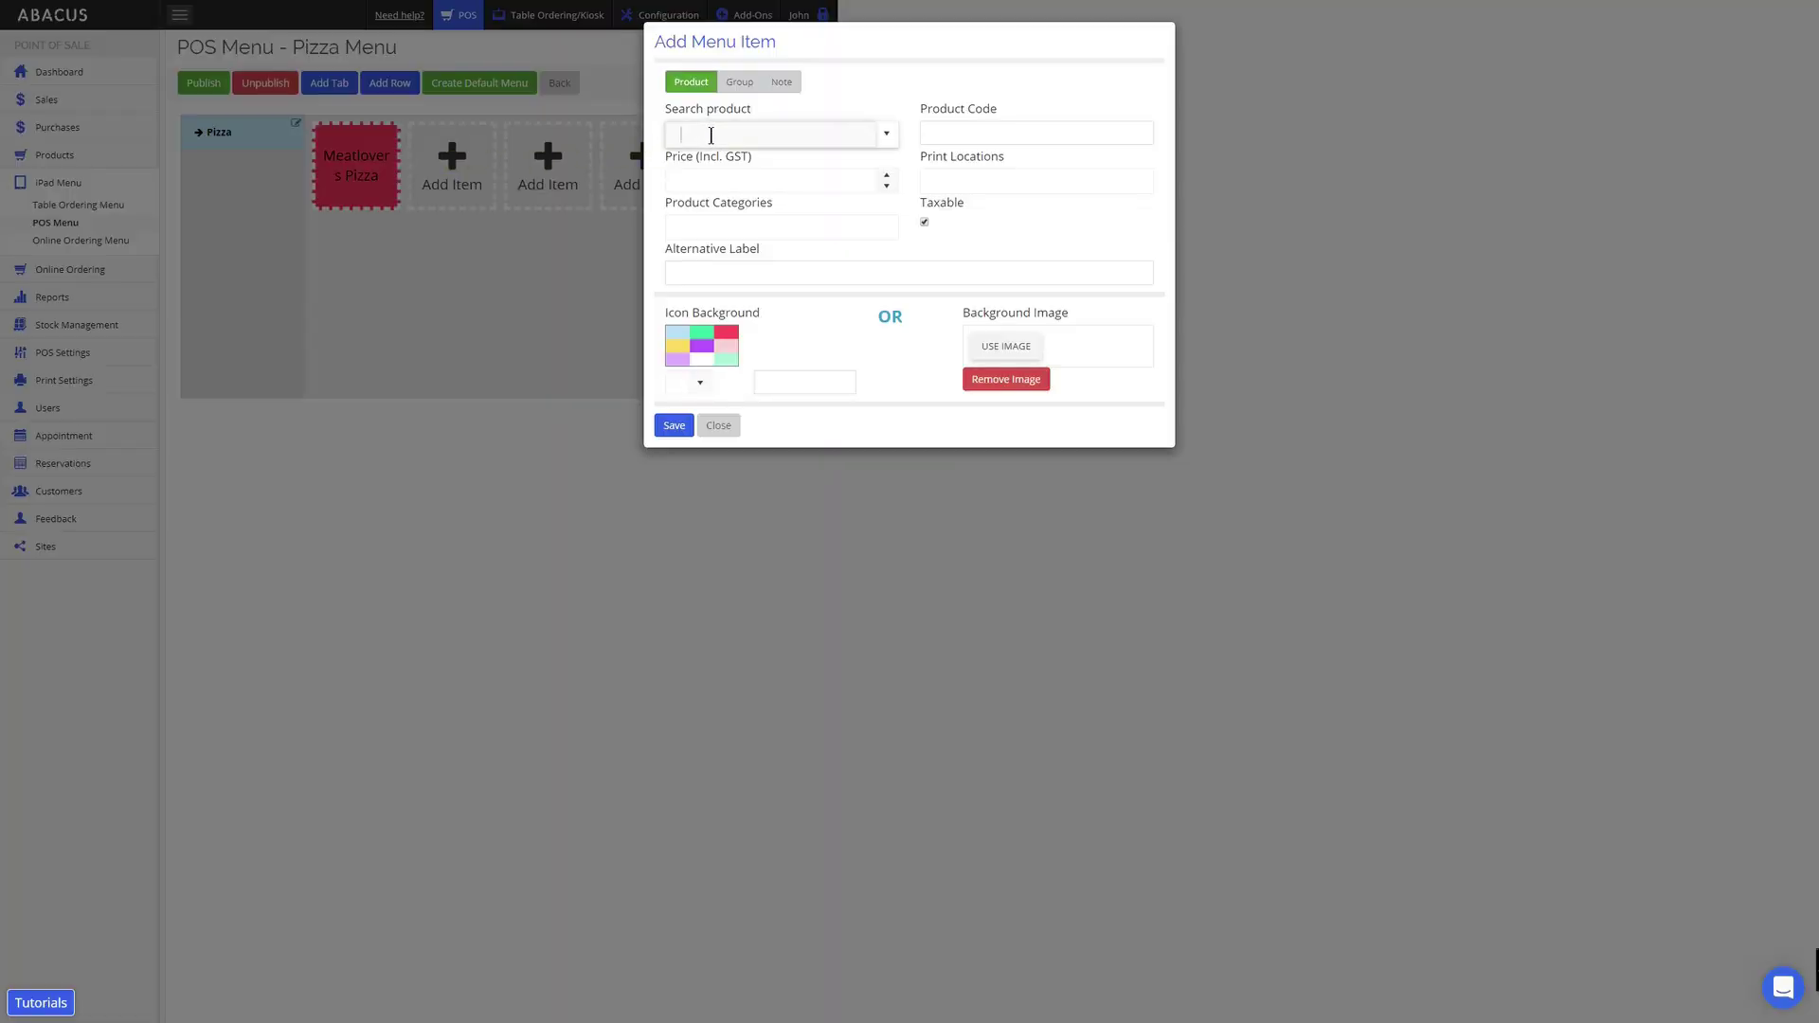
pyautogui.write('margherita pizza')
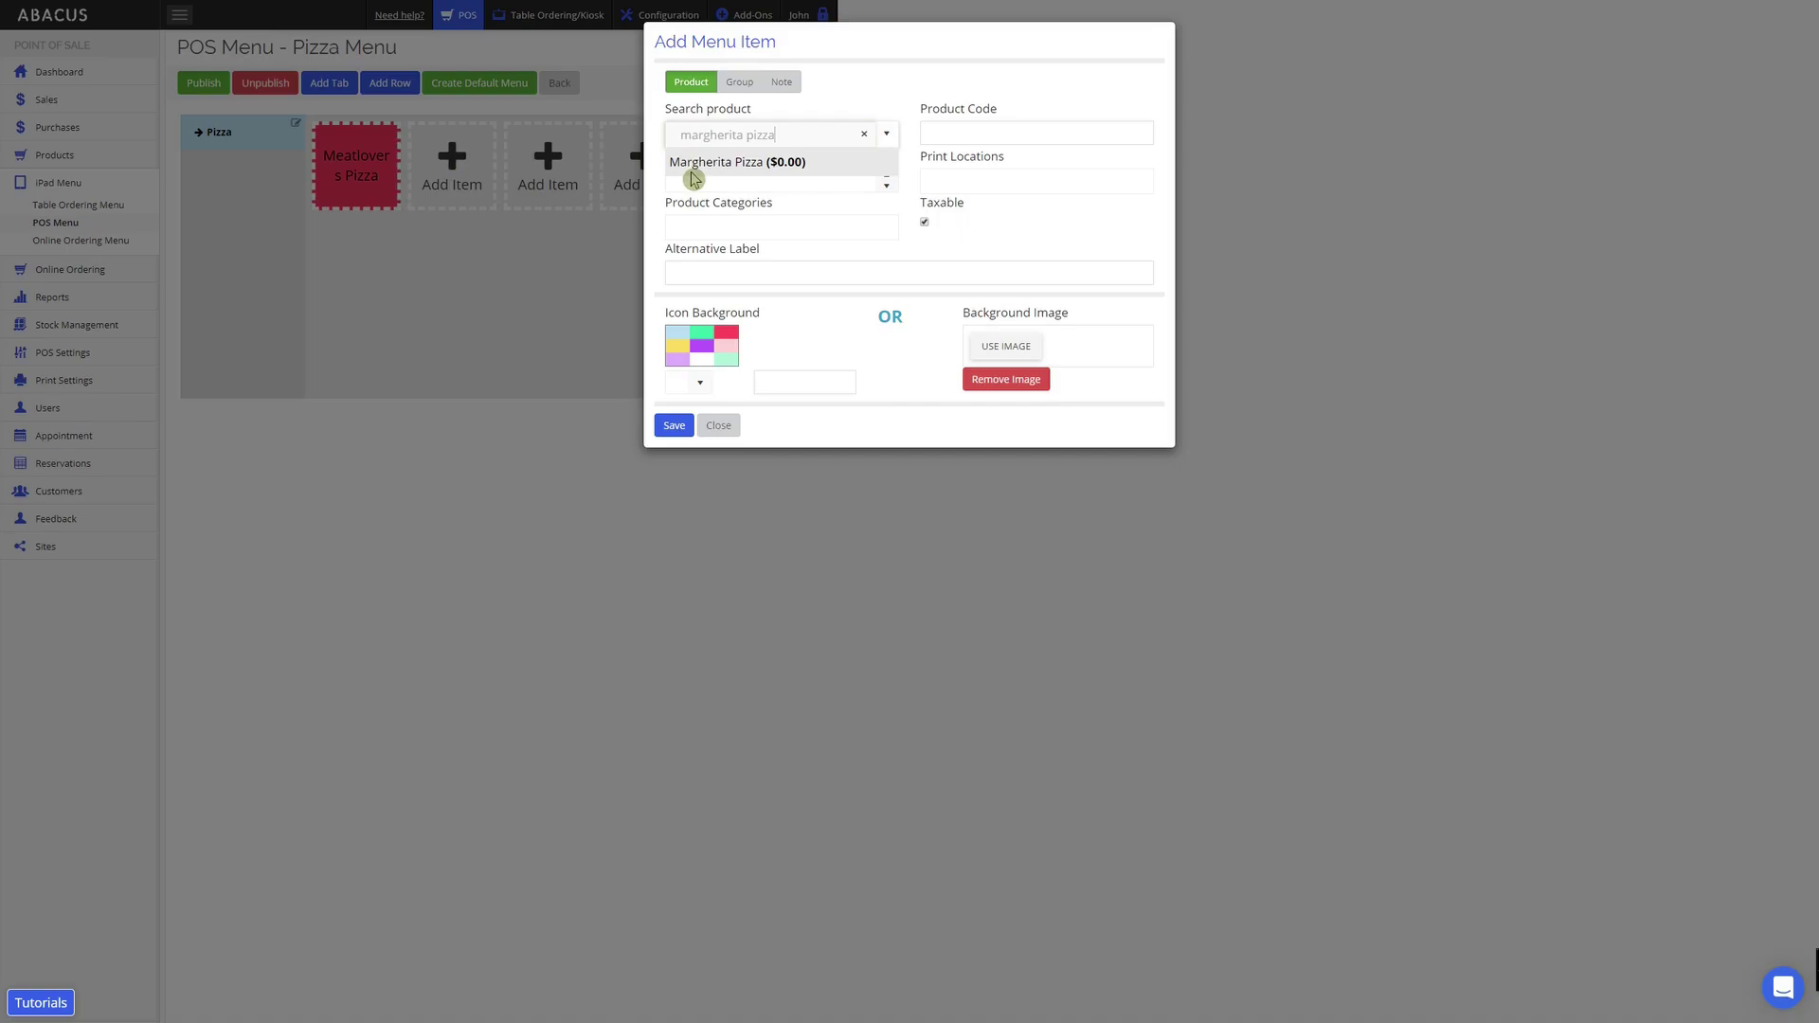
pyautogui.click(821, 170)
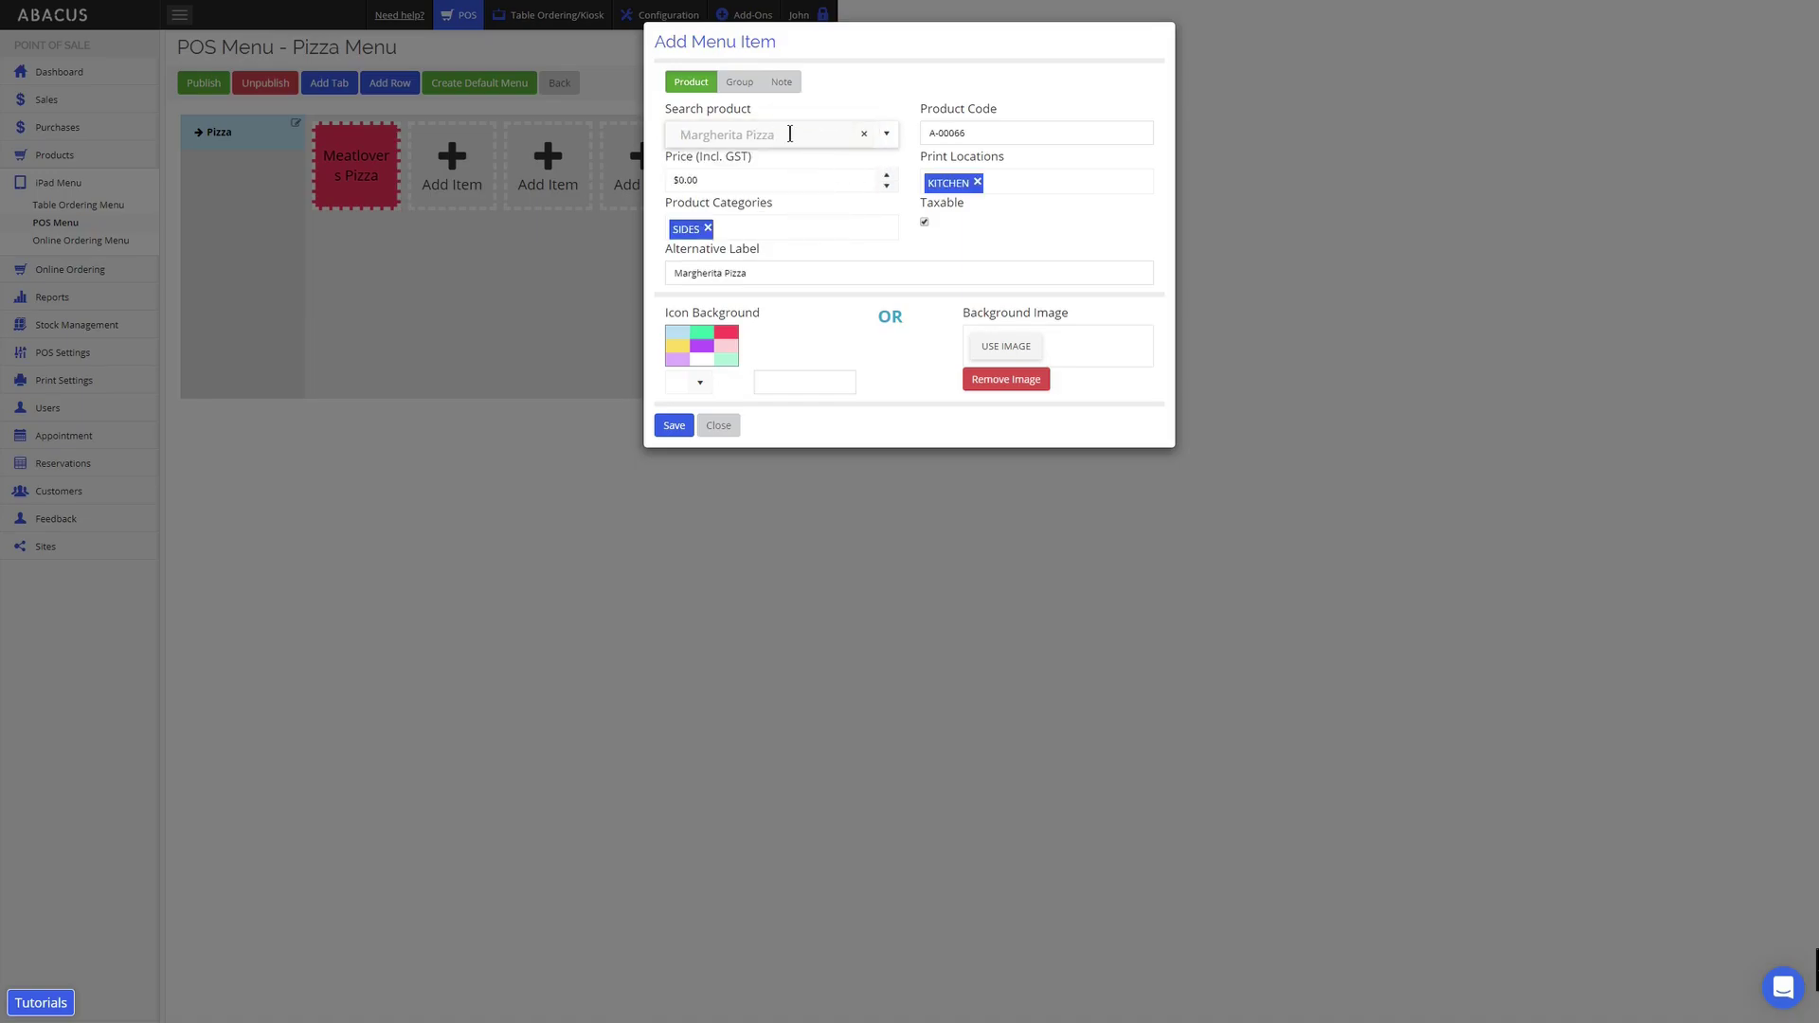
pyautogui.click(673, 431)
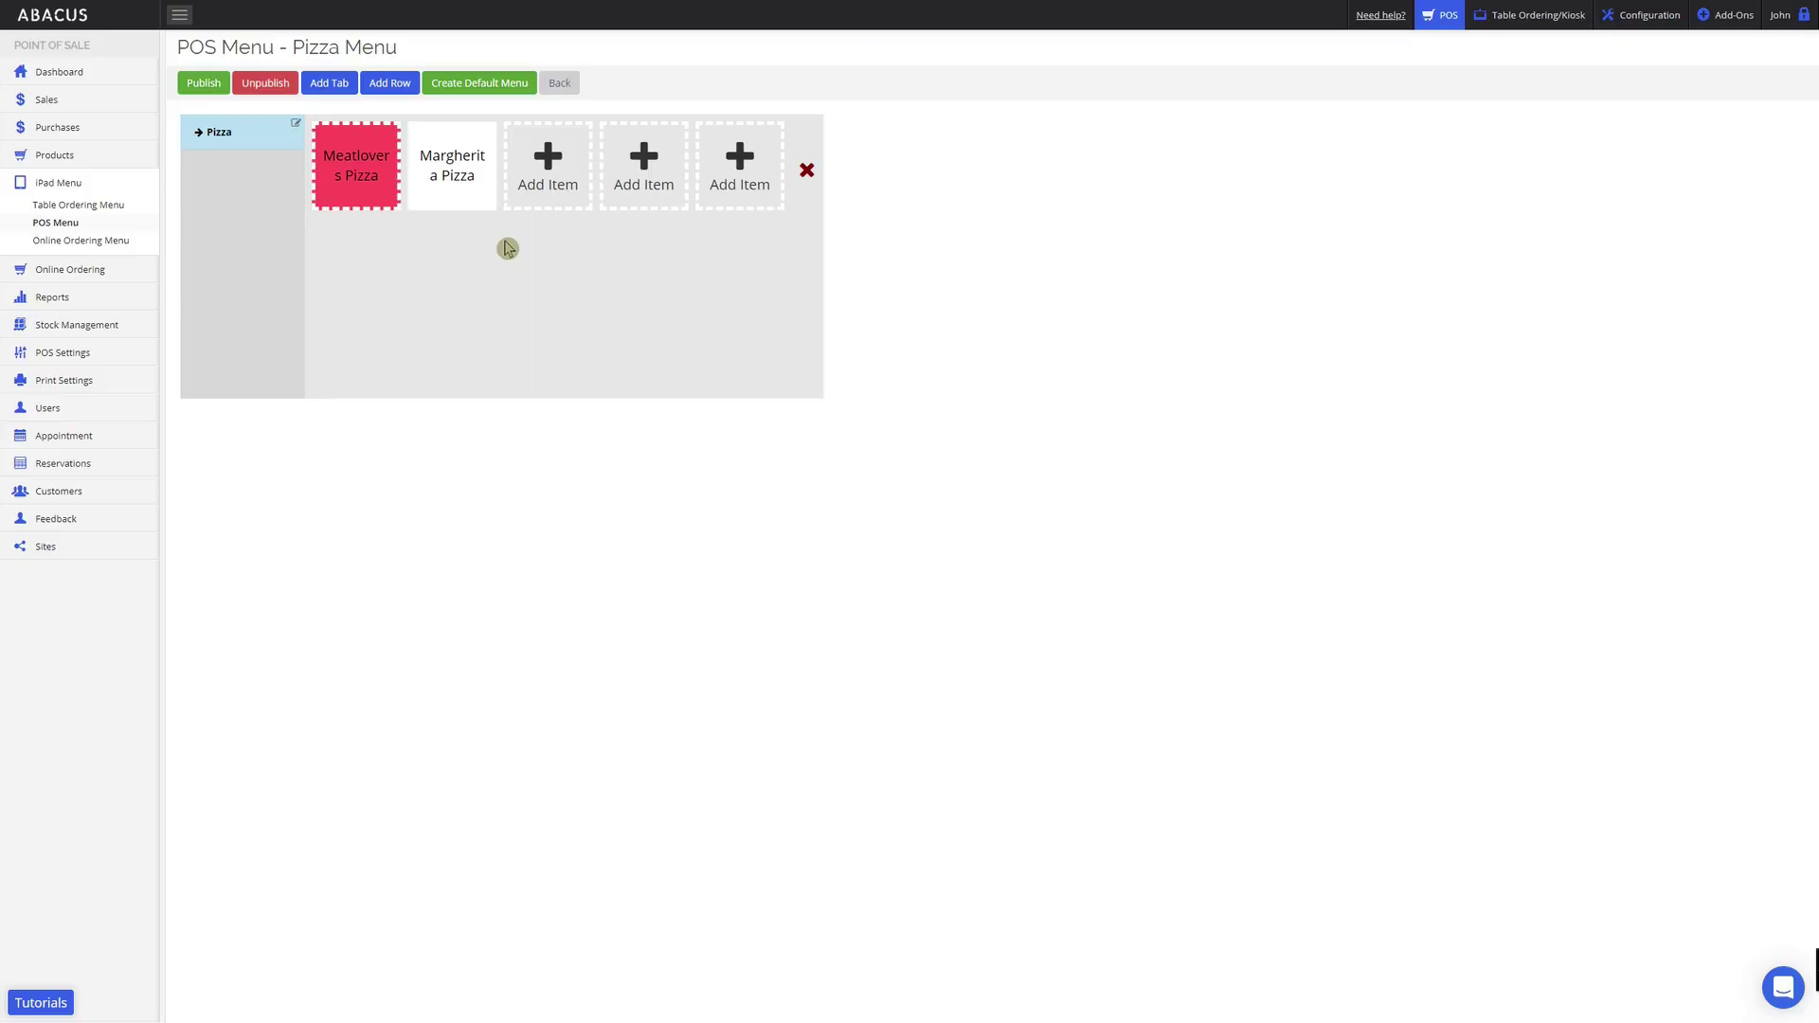
# Add a second row of item slots, then delete it again.
pyautogui.click(389, 85)
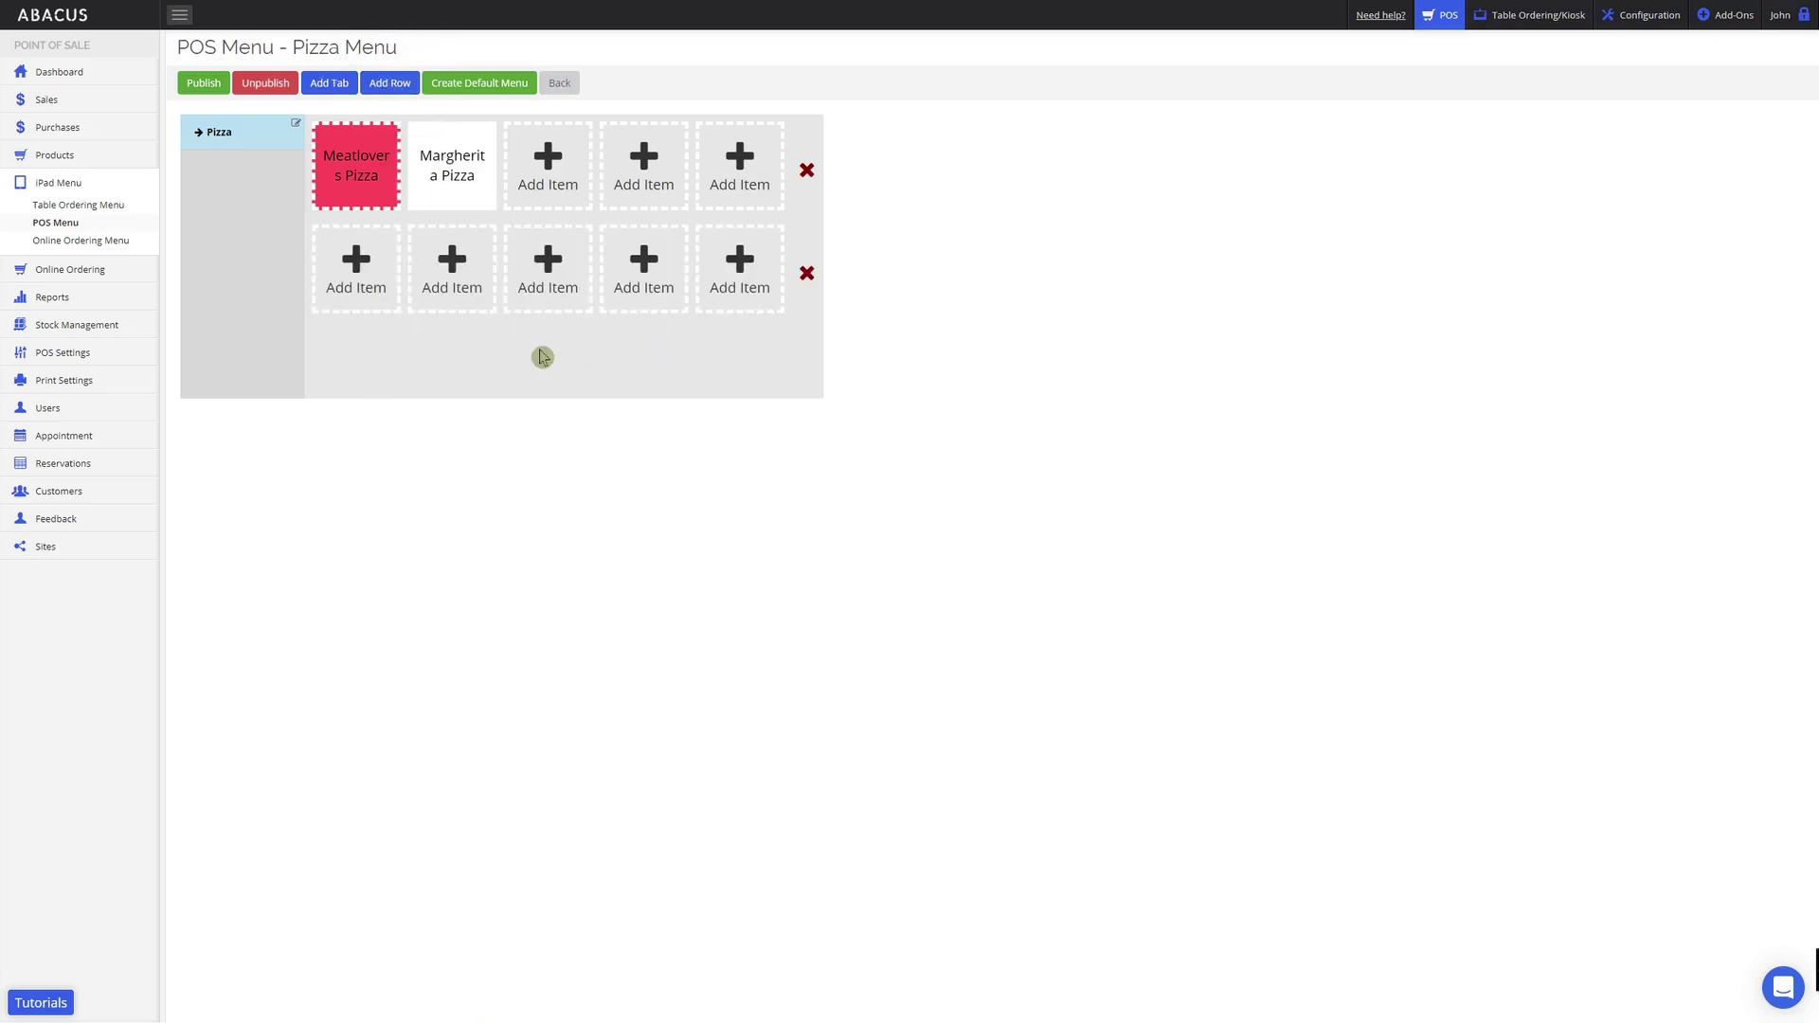
pyautogui.click(806, 274)
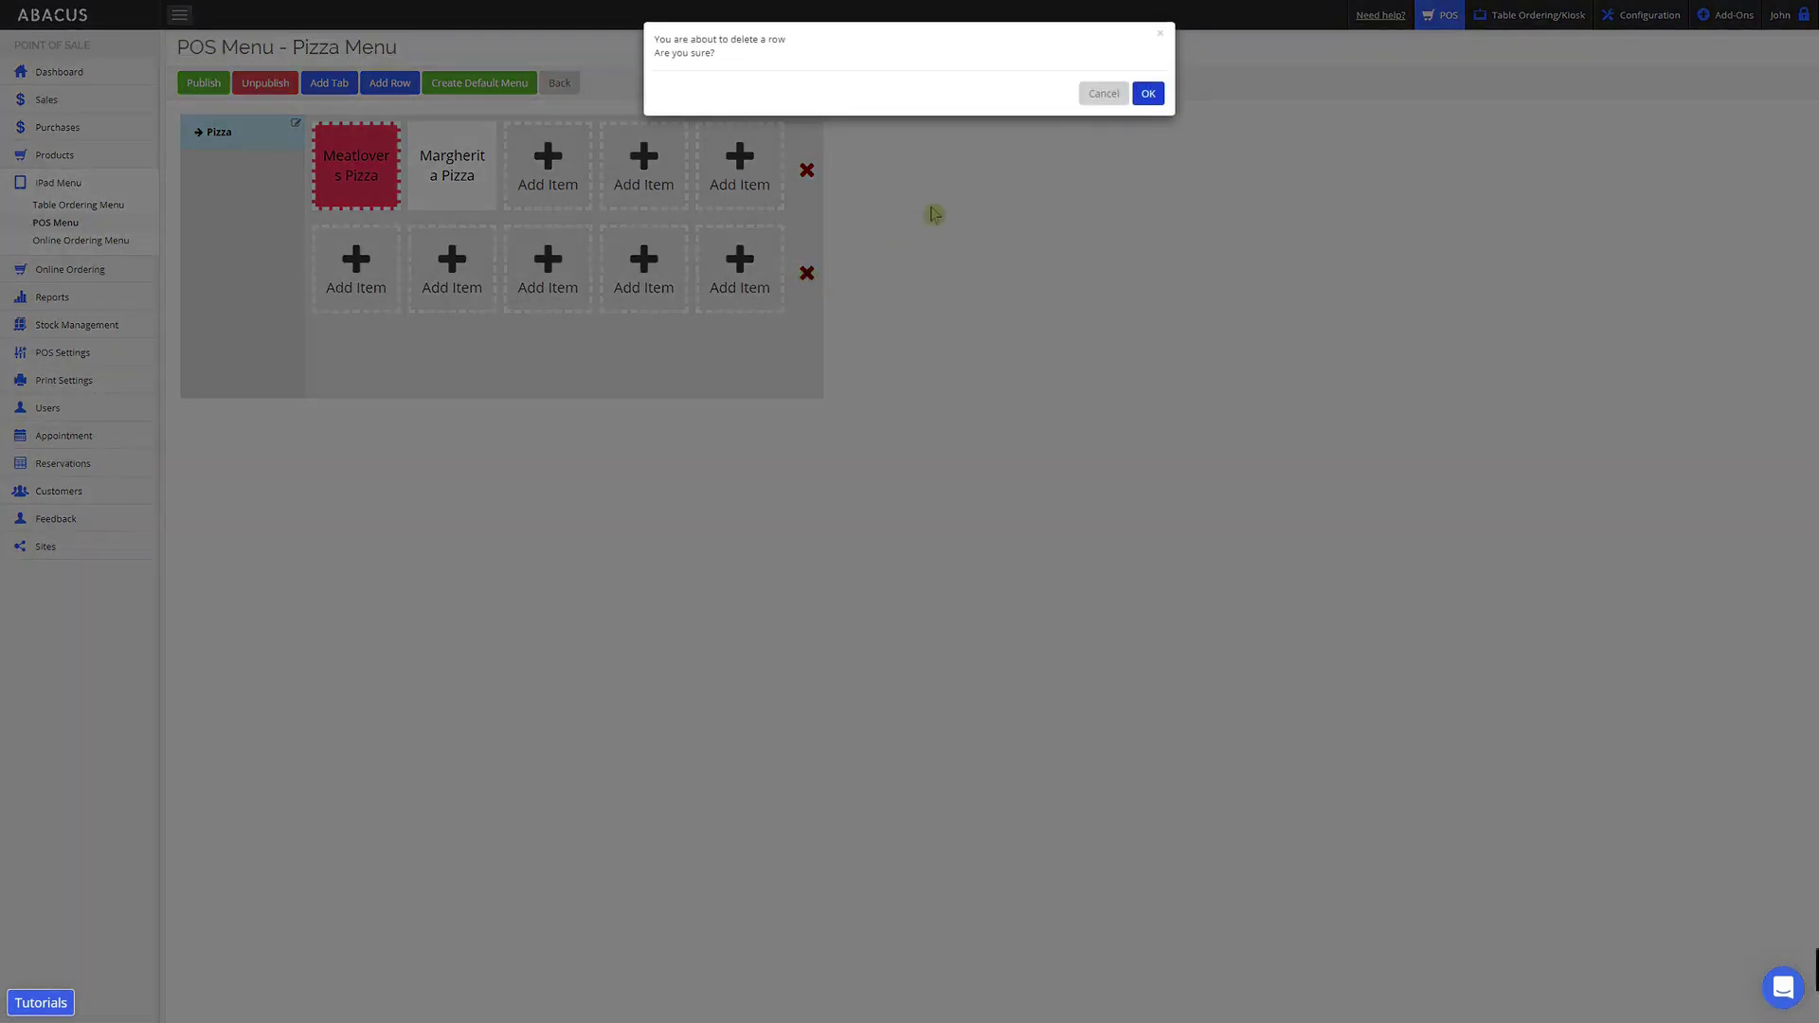
pyautogui.click(1147, 92)
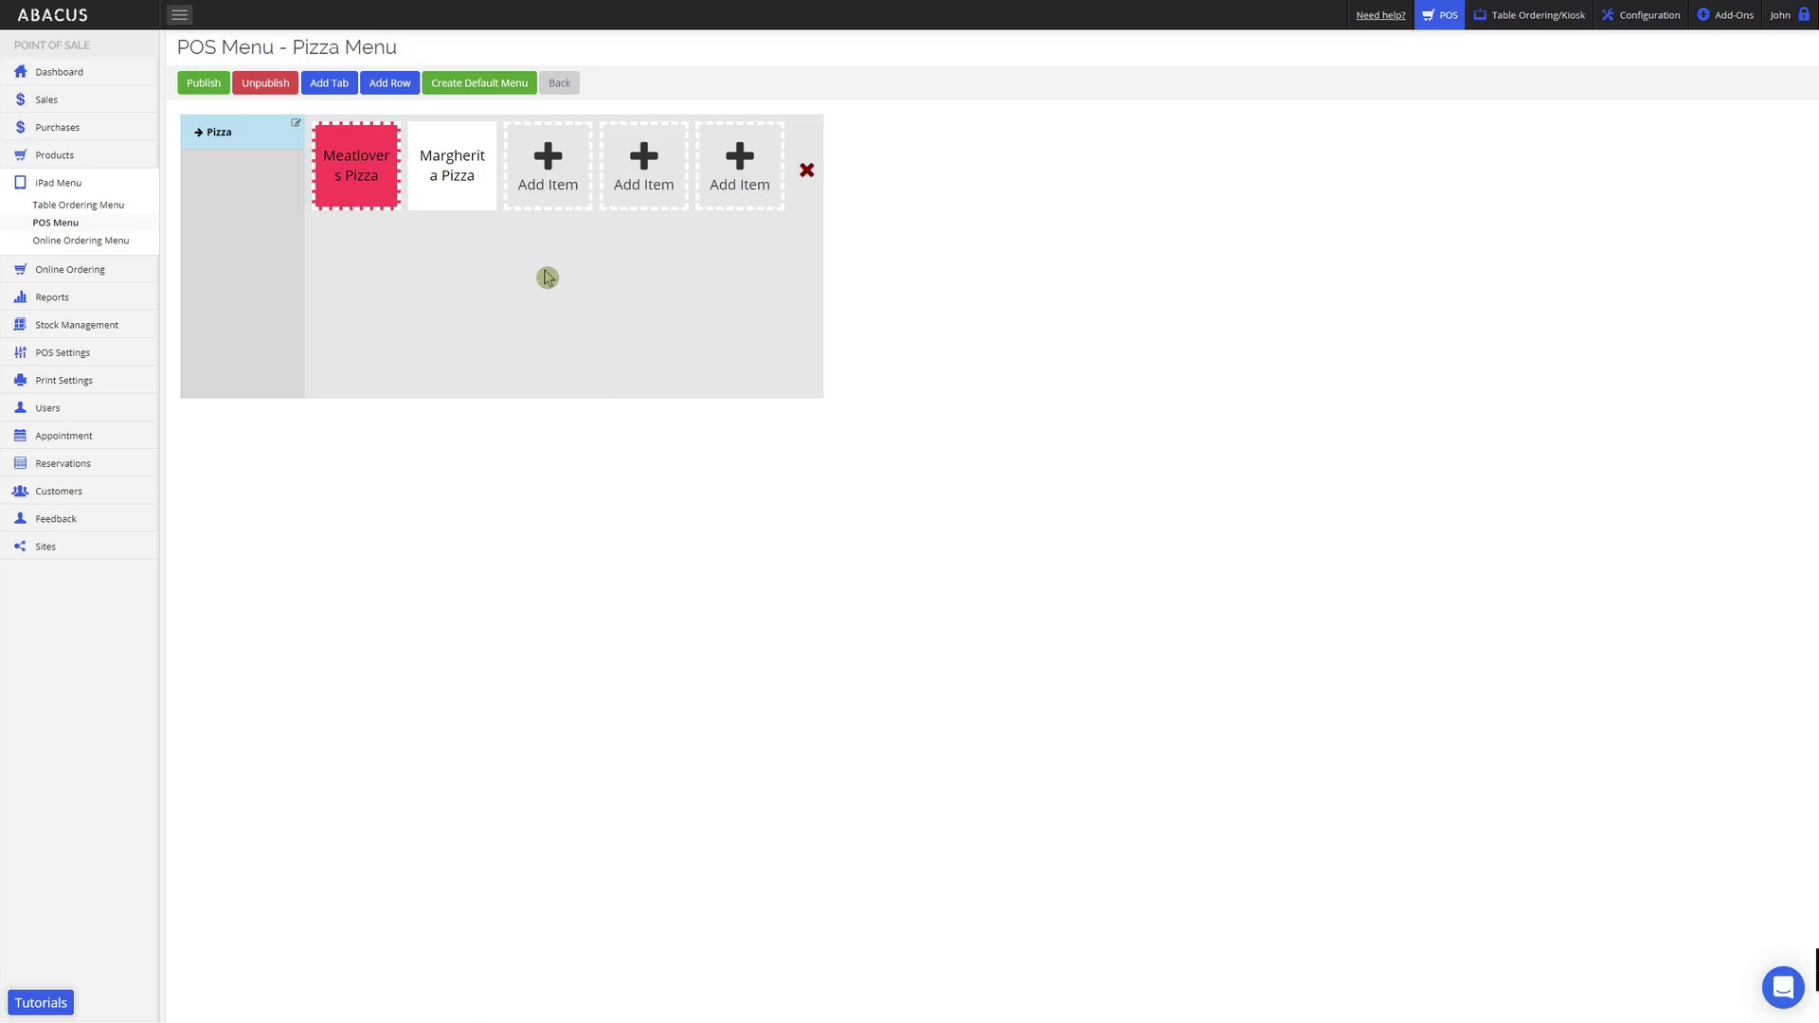
# Delete the Meatlovers Pizza item from the first slot and confirm with OK.
pyautogui.click(359, 168)
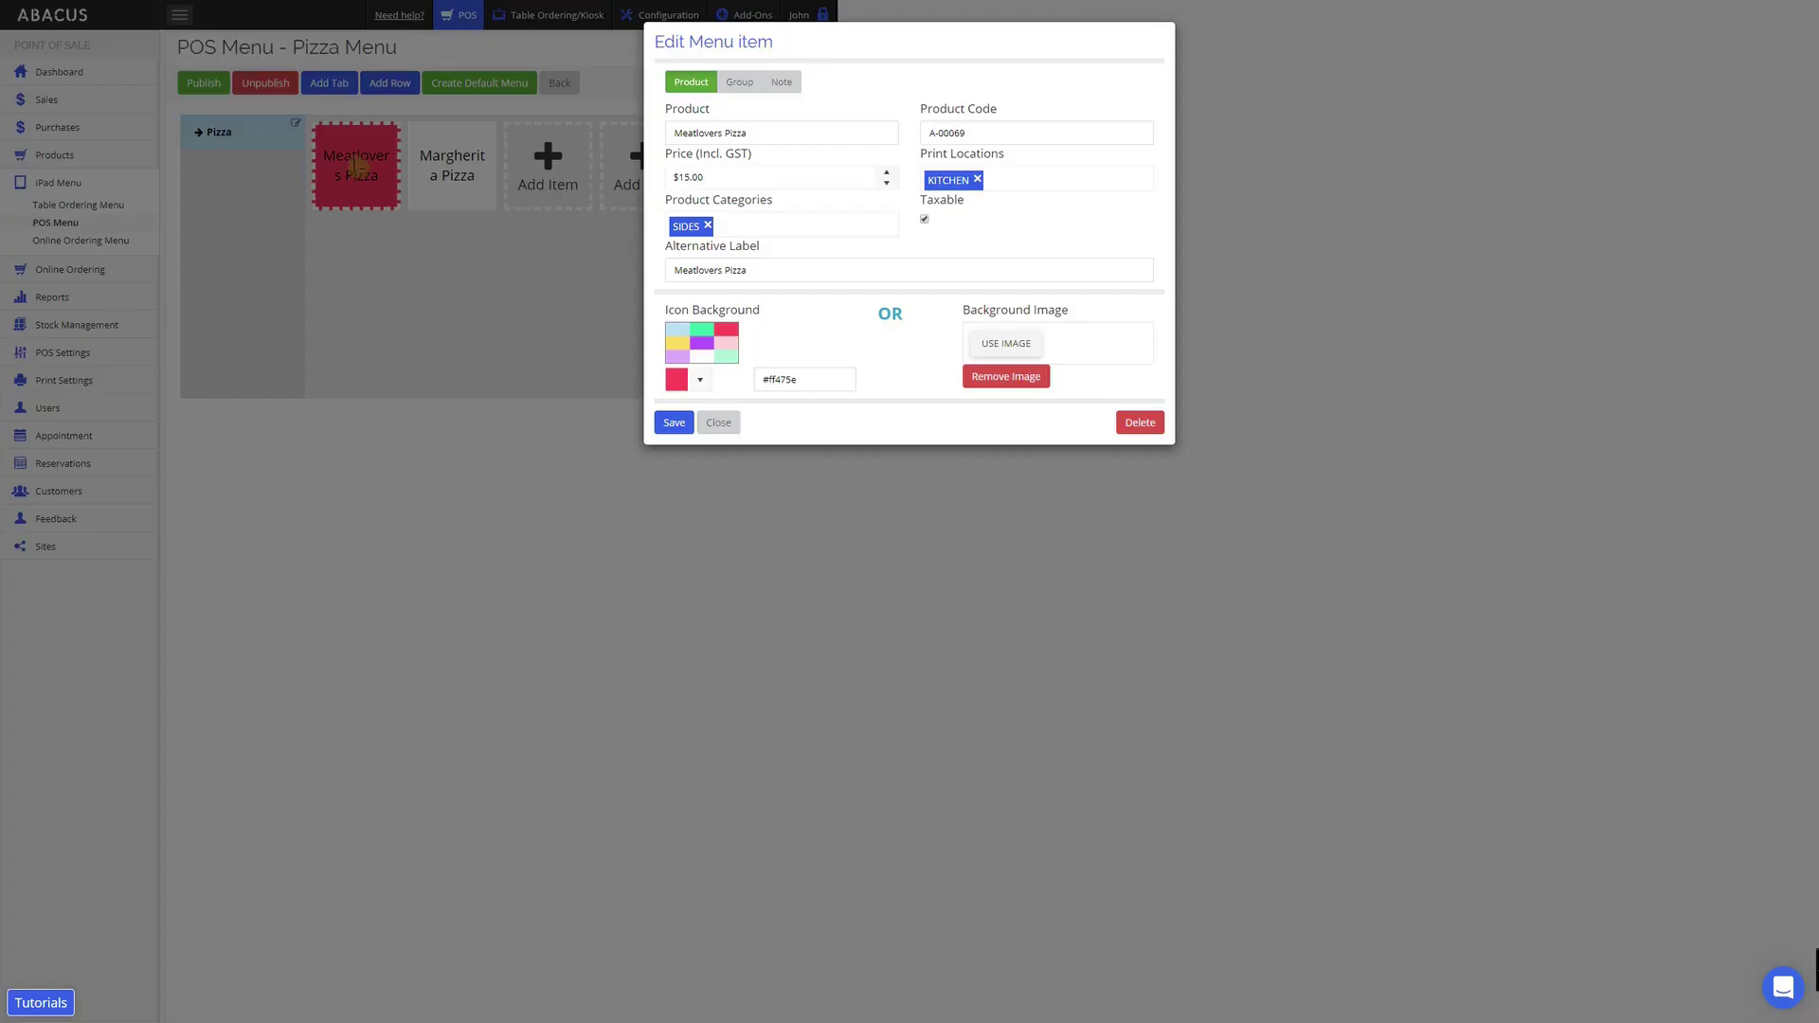
pyautogui.click(1137, 424)
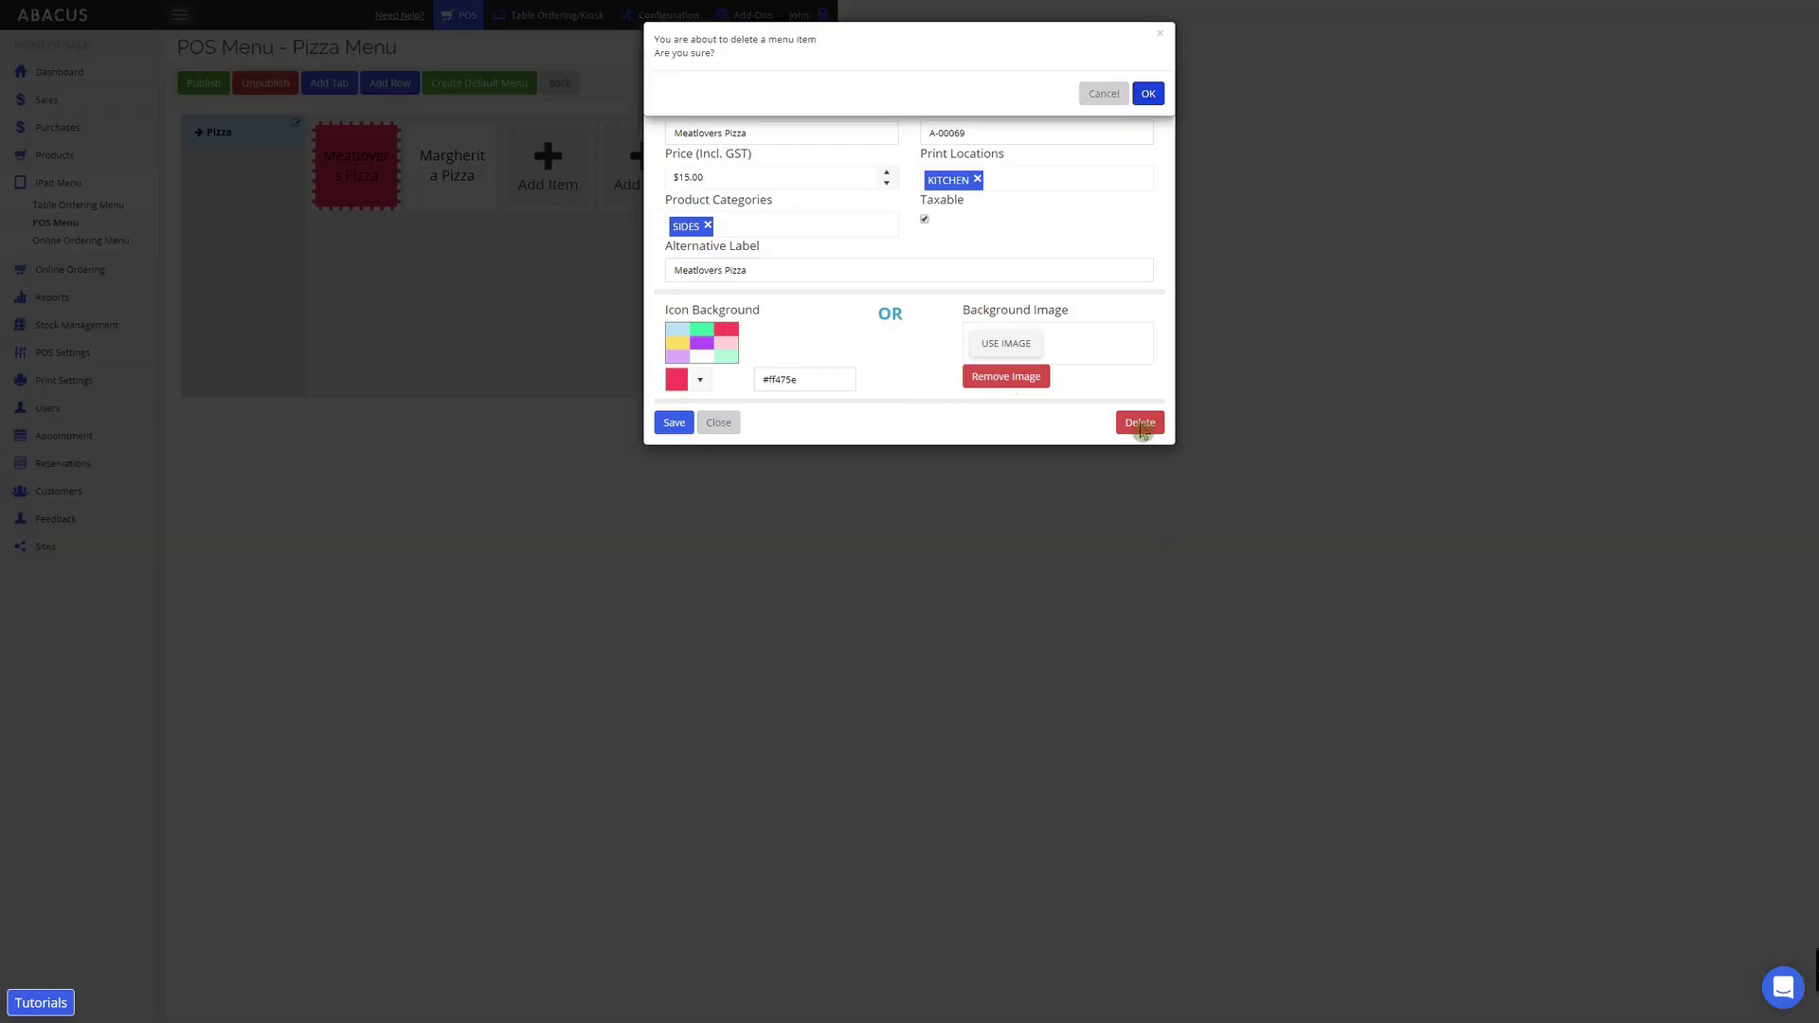
pyautogui.click(1149, 93)
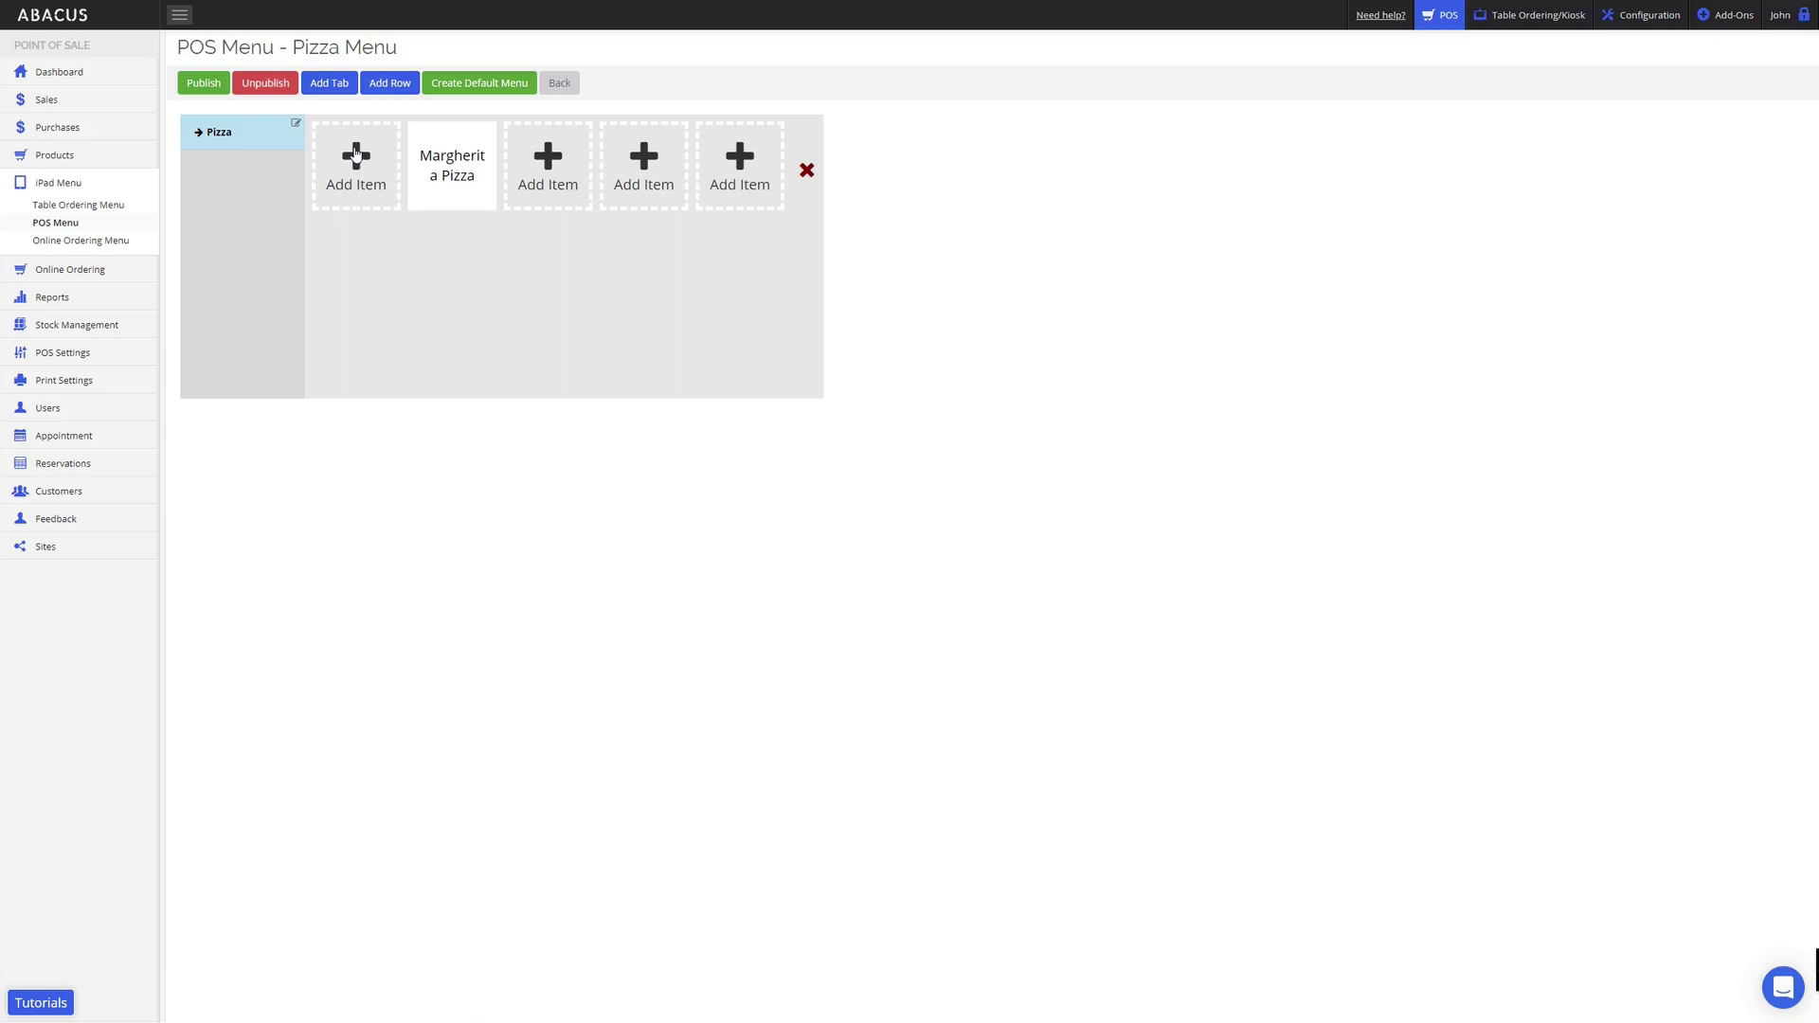
pyautogui.click(330, 85)
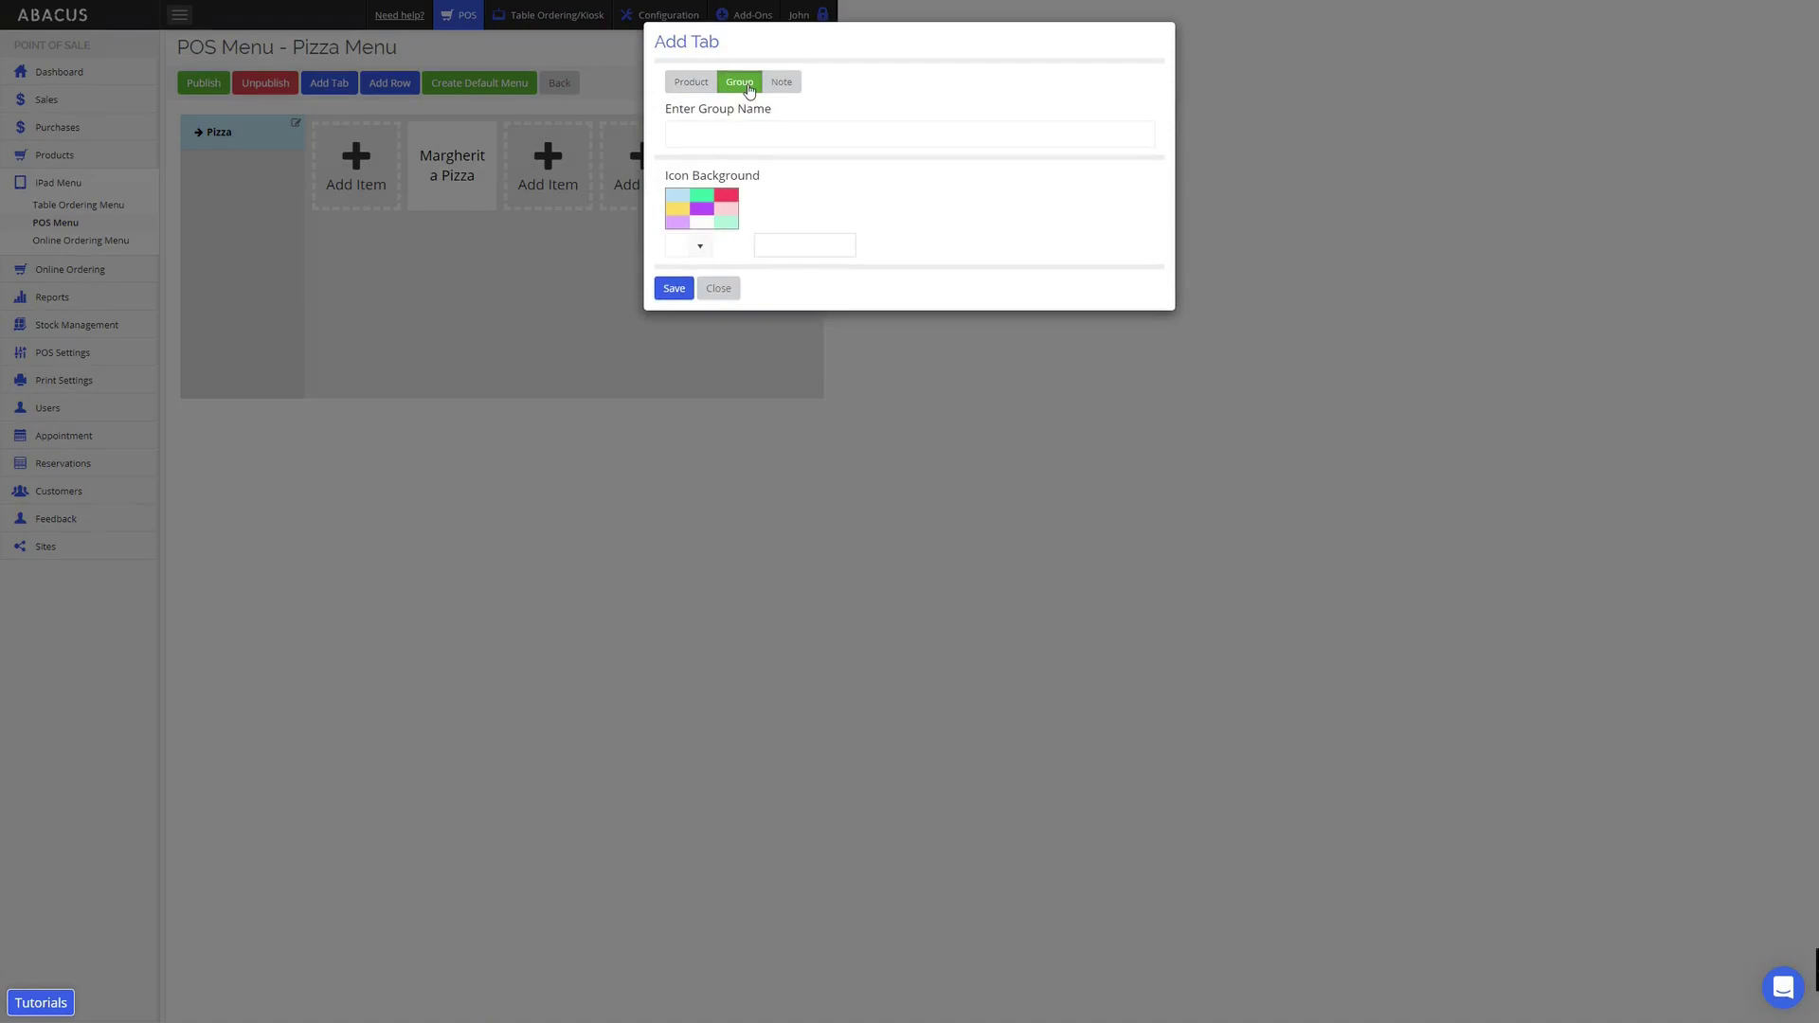
# Save a Product tab for Meatlovers Pizza ($15.00), then return to the Pizza tab.
pyautogui.click(693, 86)
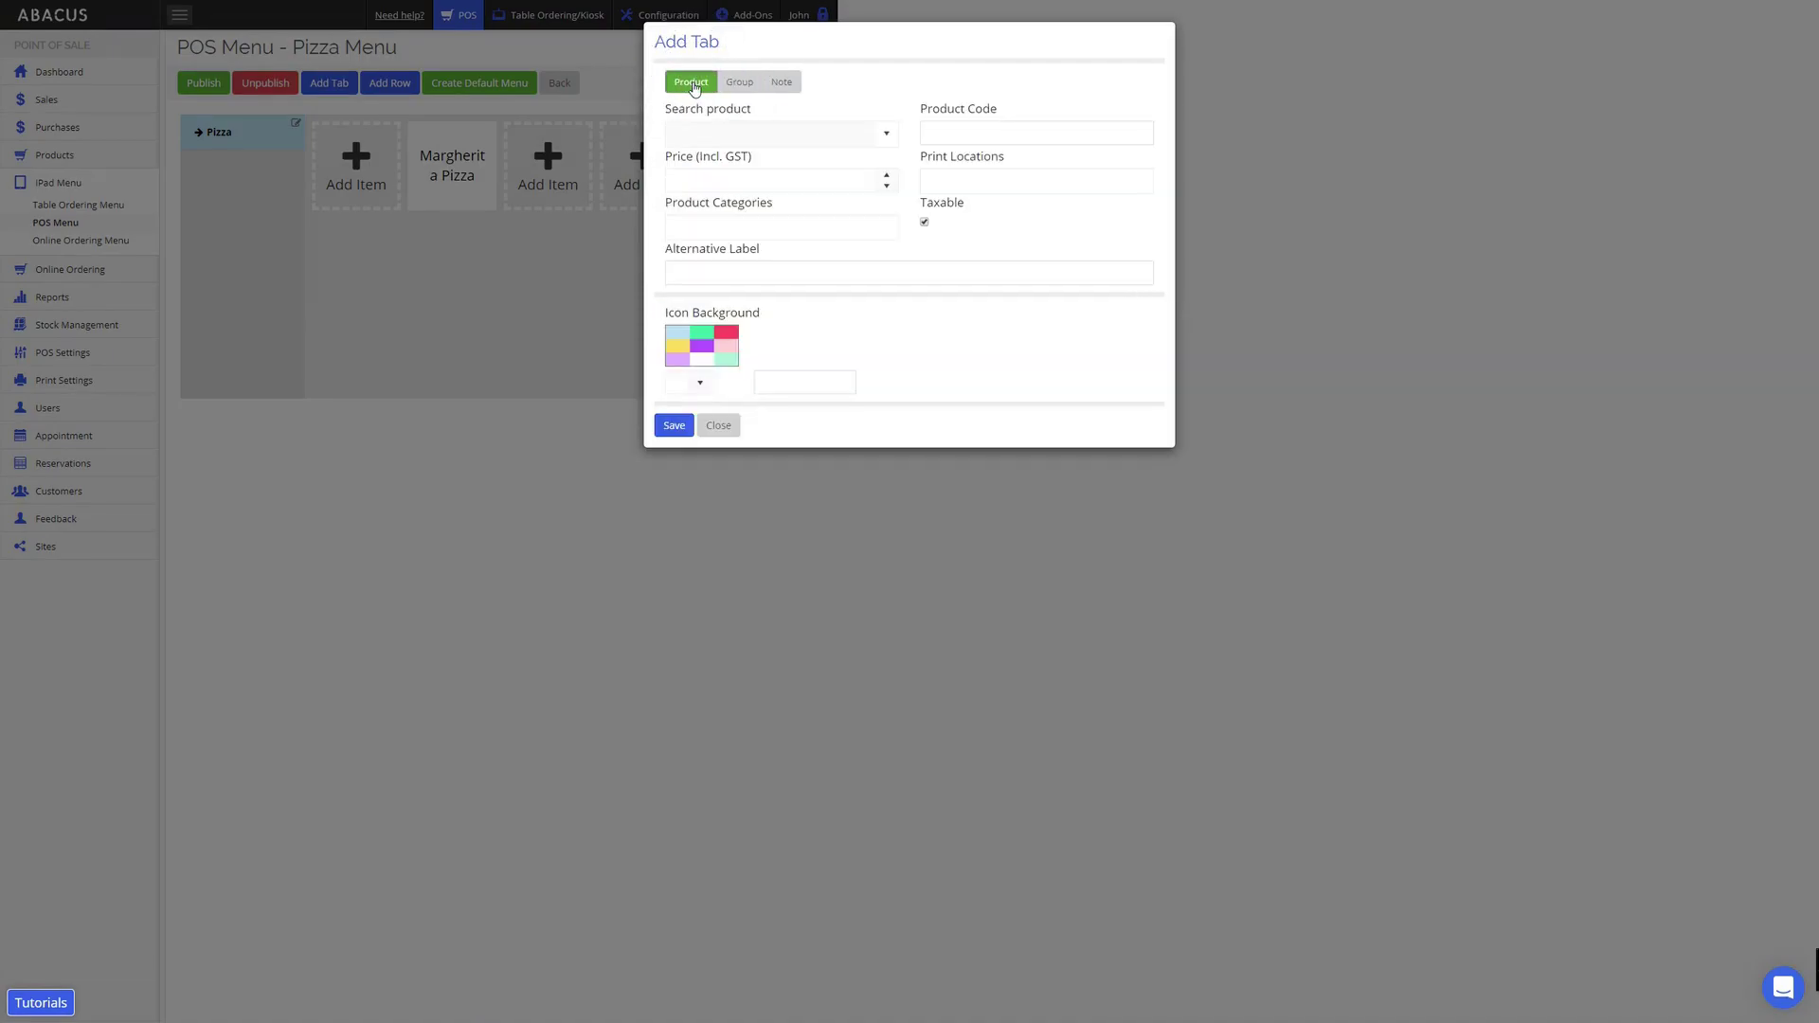
pyautogui.click(692, 133)
pyautogui.write('meatlovers')
pyautogui.click(831, 162)
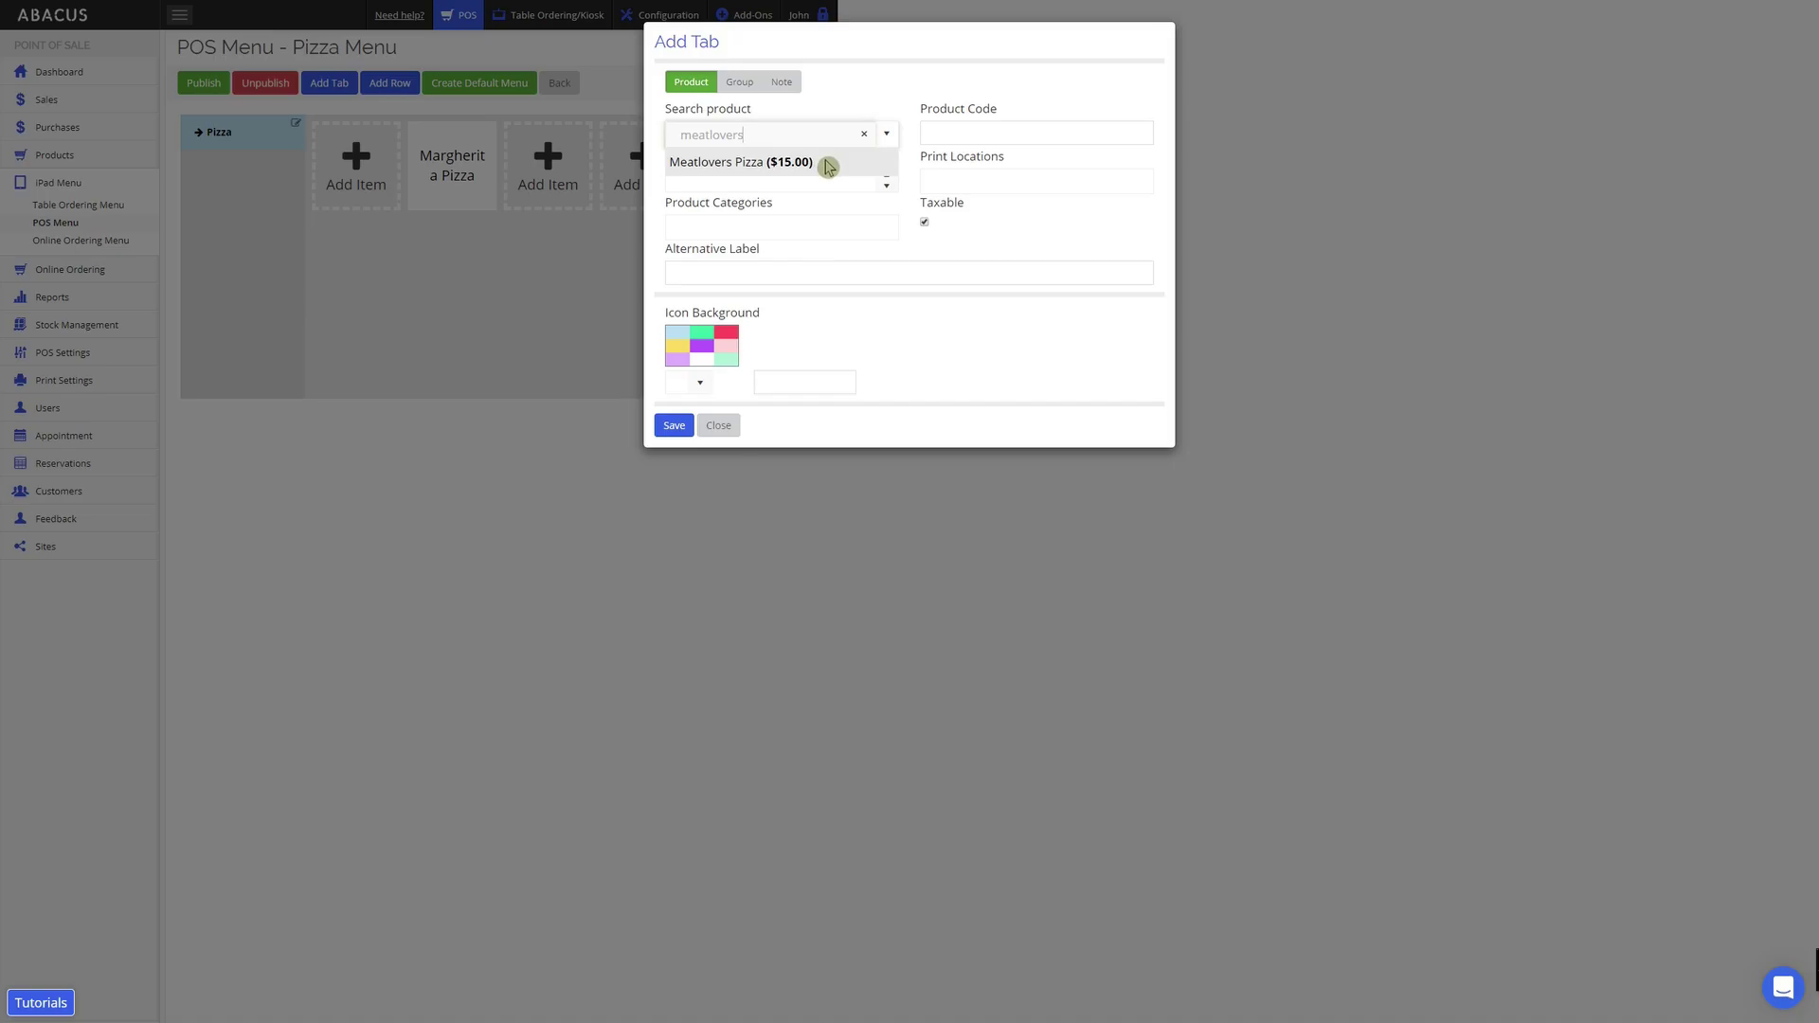
pyautogui.click(827, 168)
pyautogui.click(679, 426)
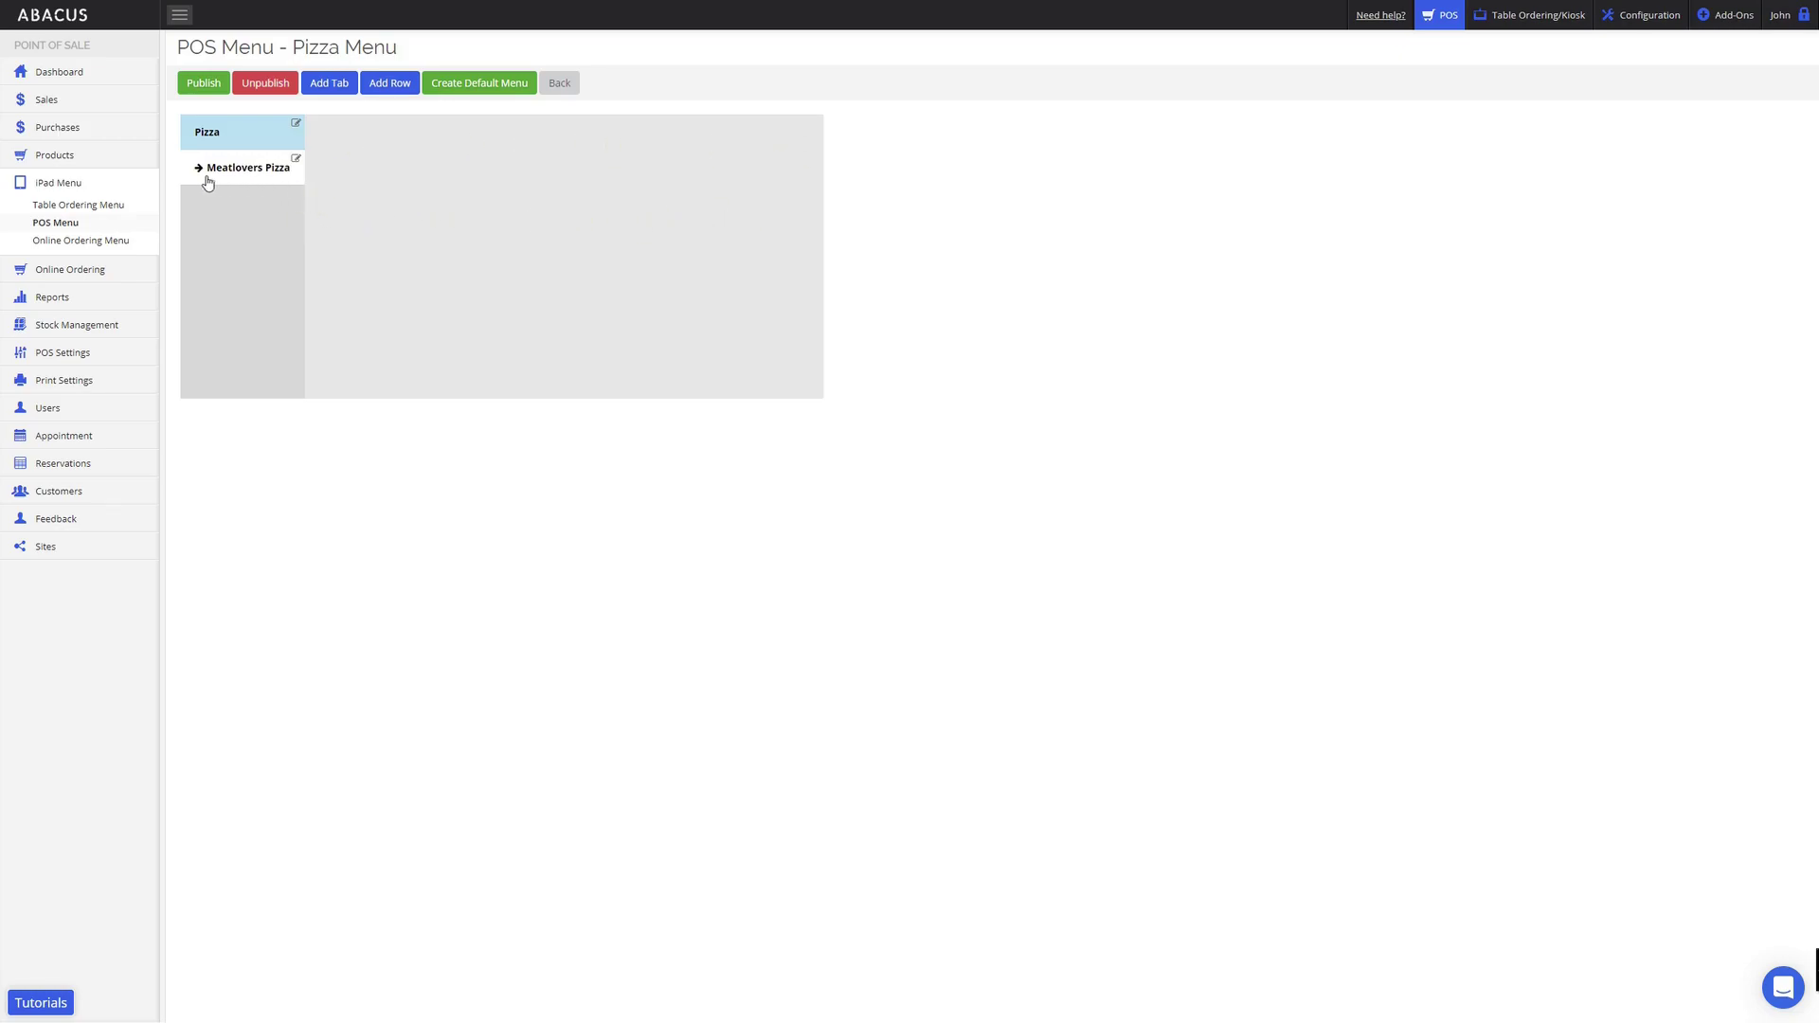
pyautogui.click(243, 136)
pyautogui.click(250, 206)
pyautogui.click(248, 139)
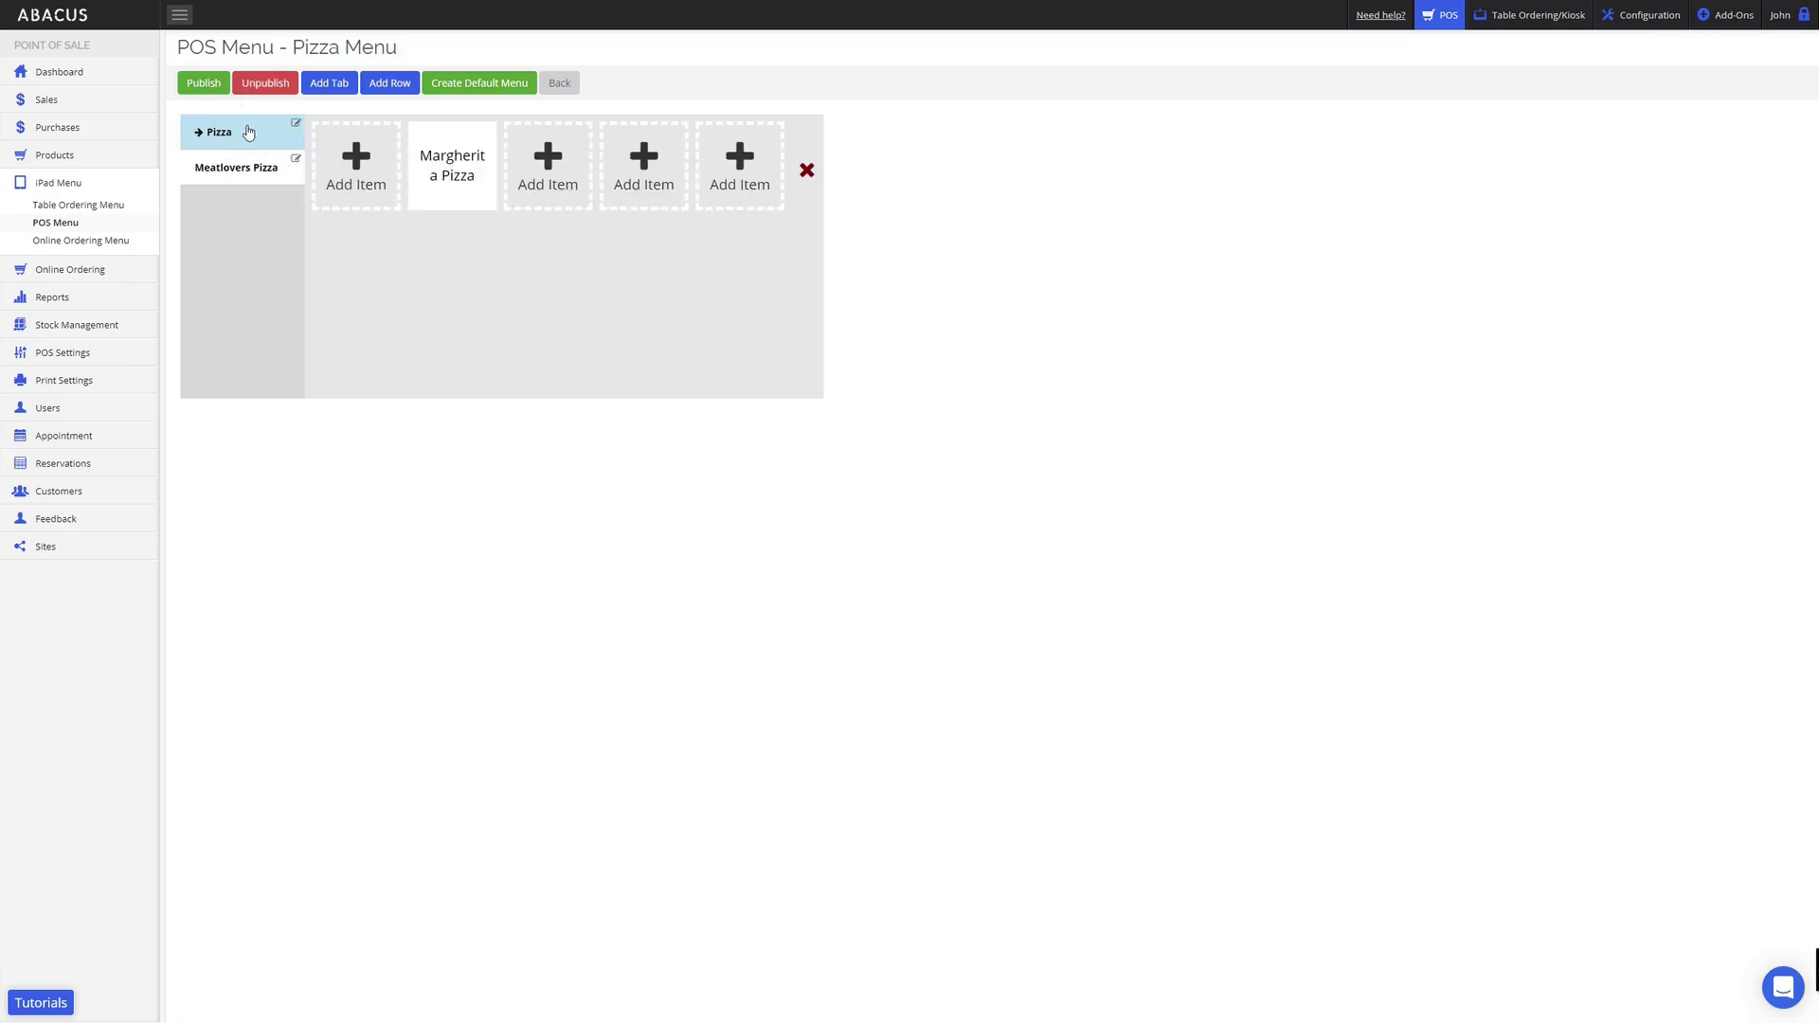
# Save a group named 'Small Pizzas' in the first slot, open it, then go back up to the Pizza row.
pyautogui.click(357, 161)
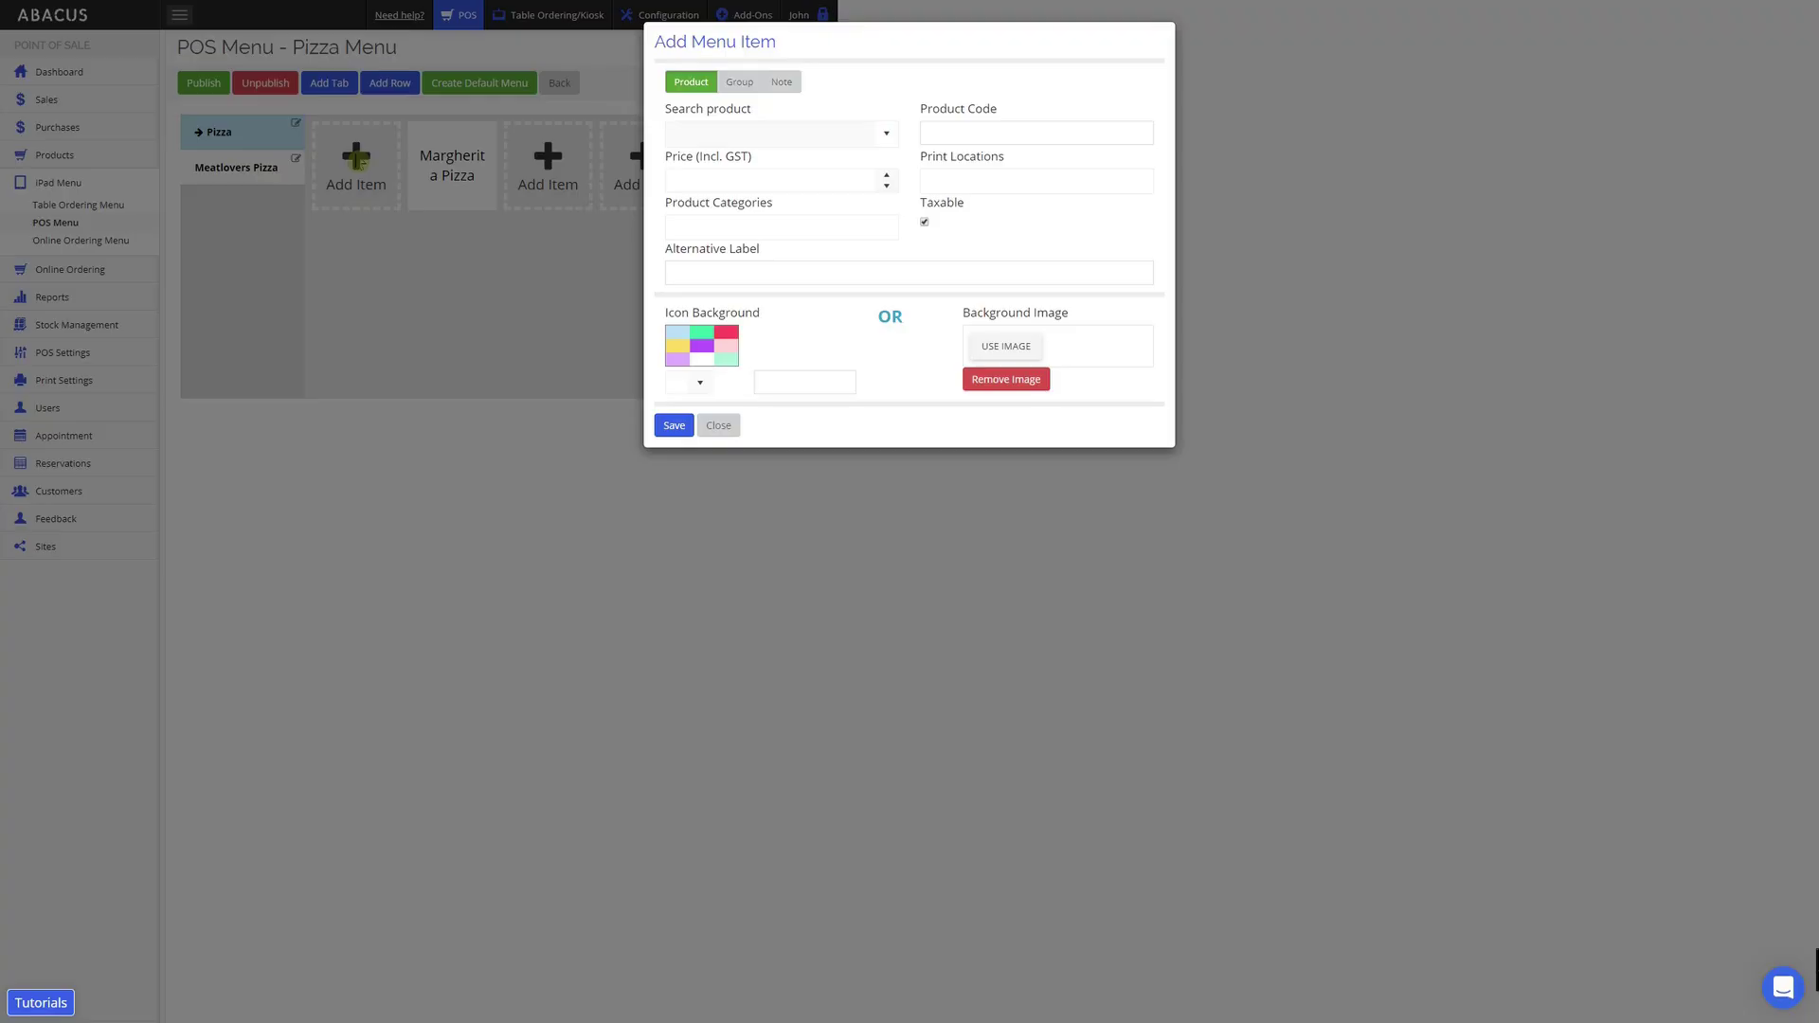
pyautogui.click(740, 83)
pyautogui.click(740, 134)
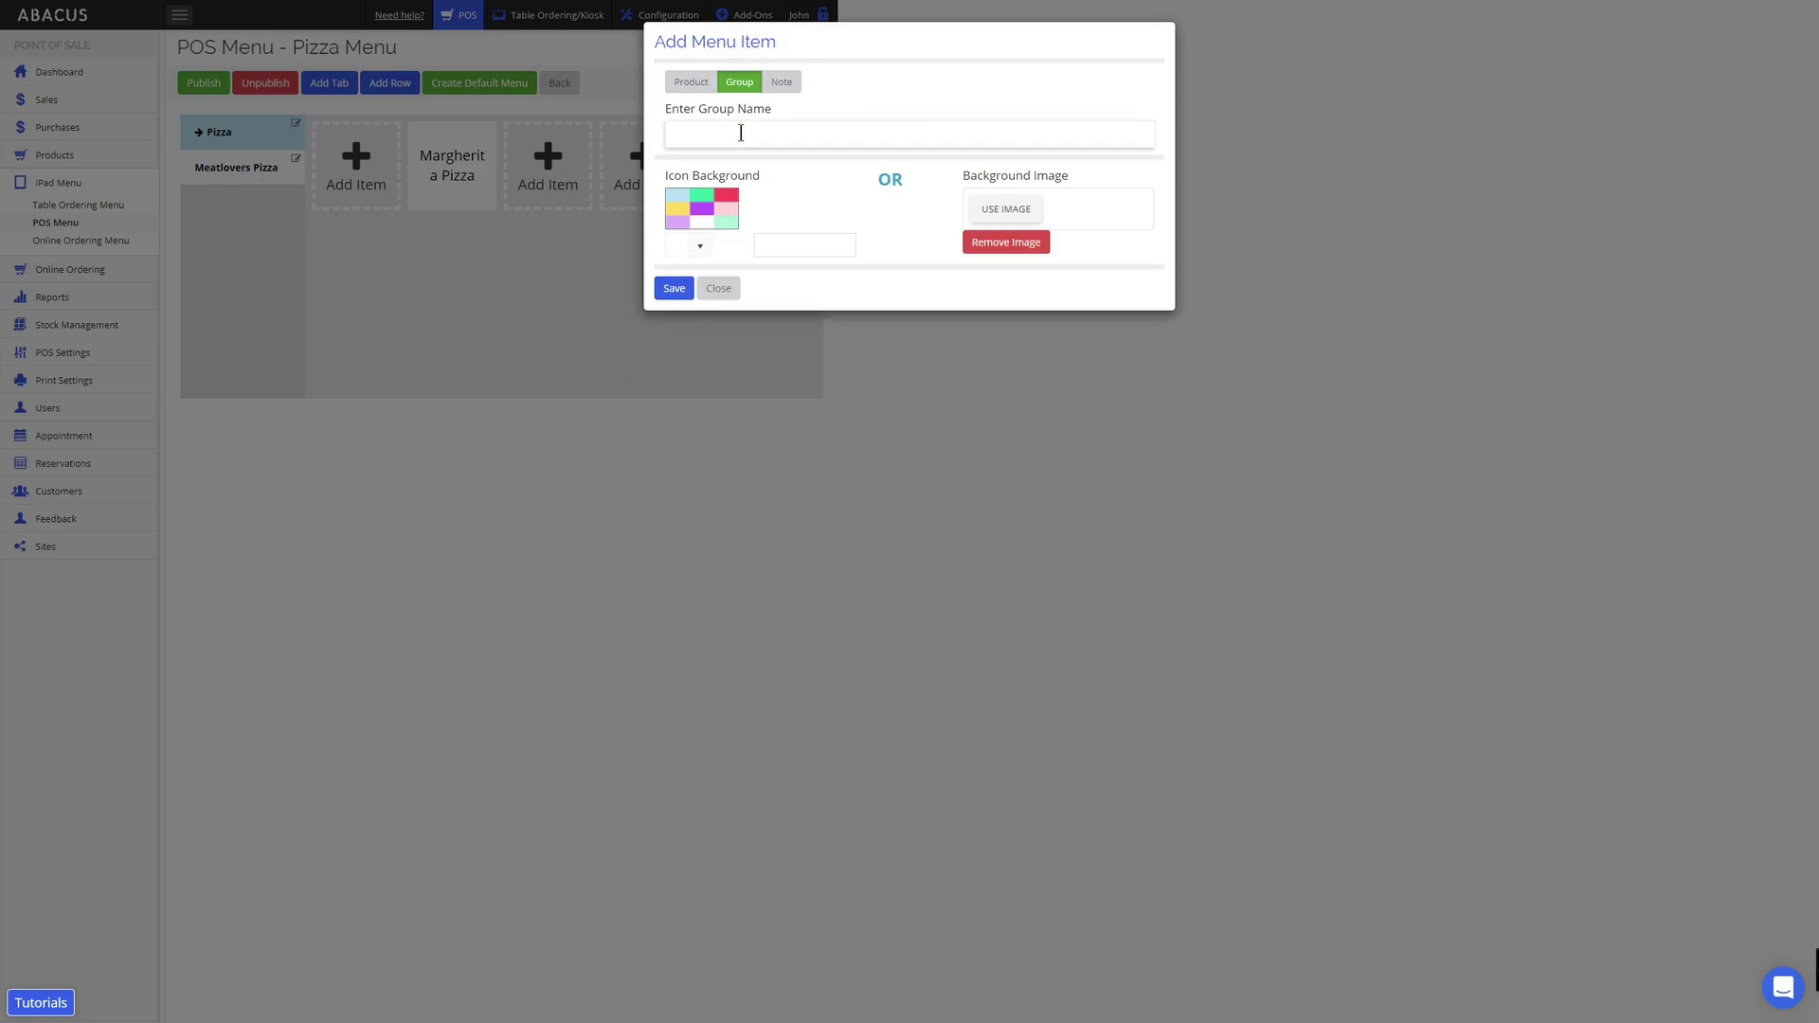
pyautogui.write('Small Pizzas')
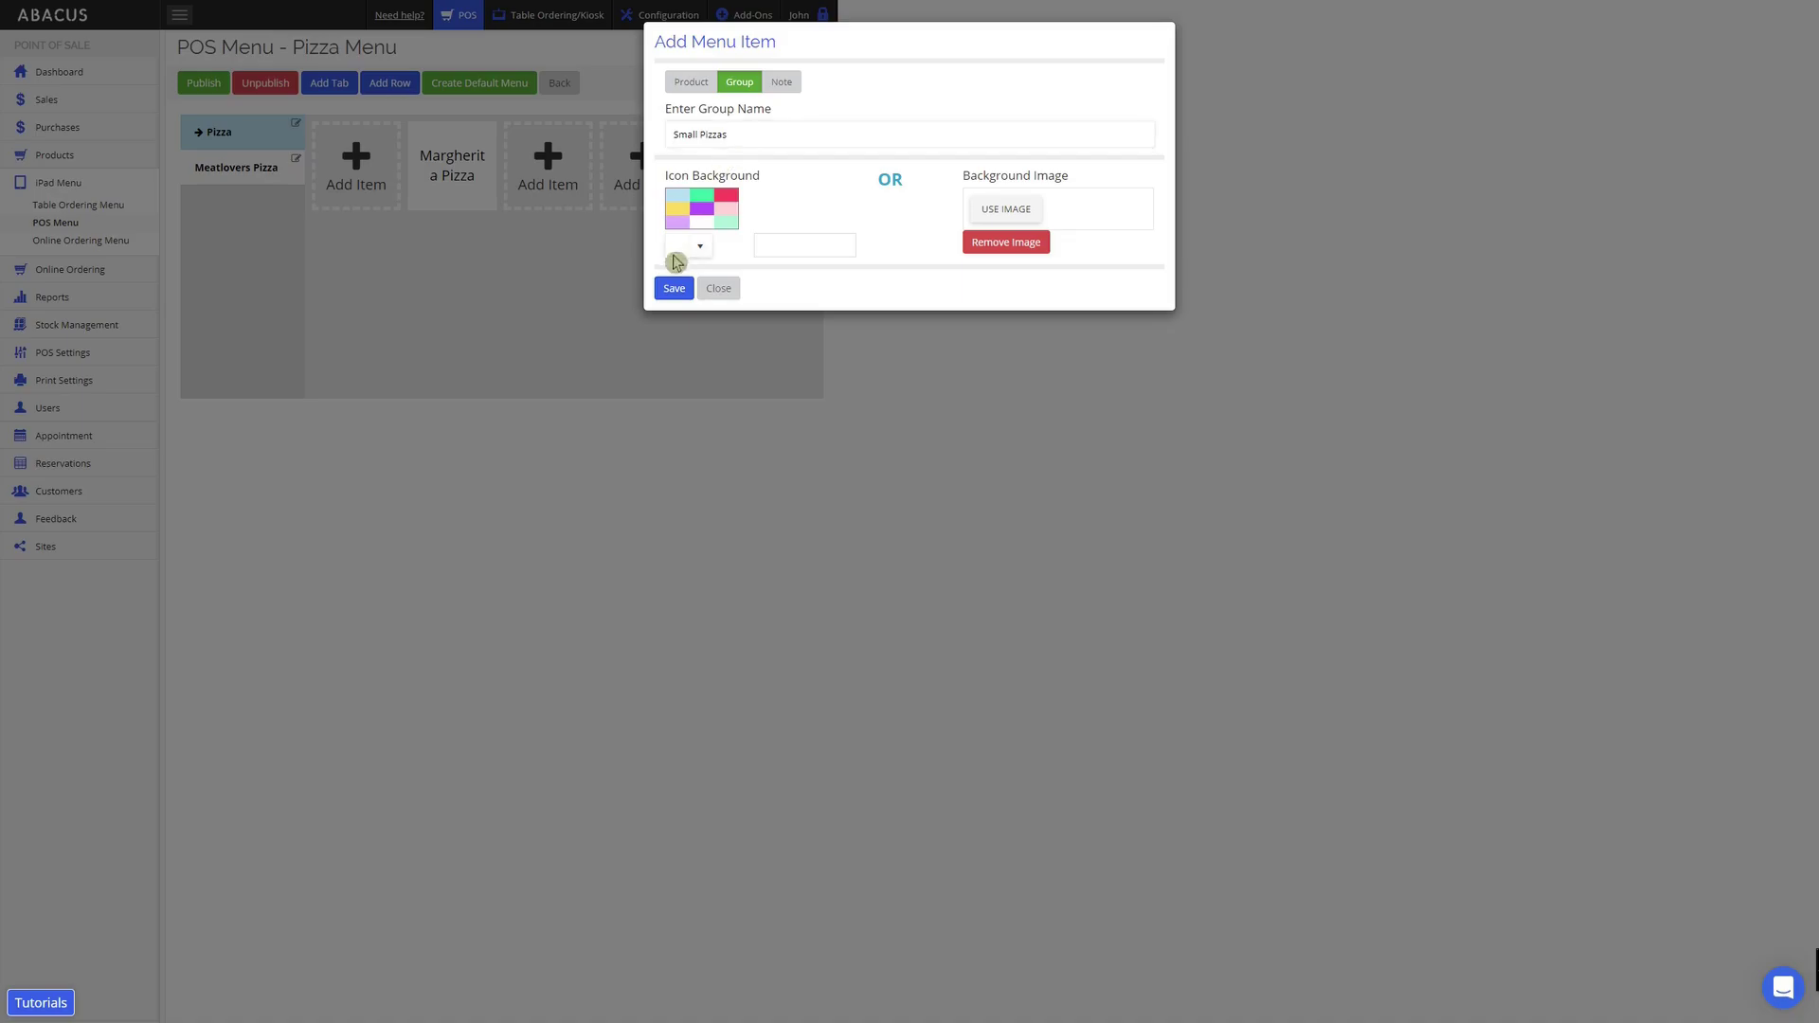
pyautogui.click(674, 290)
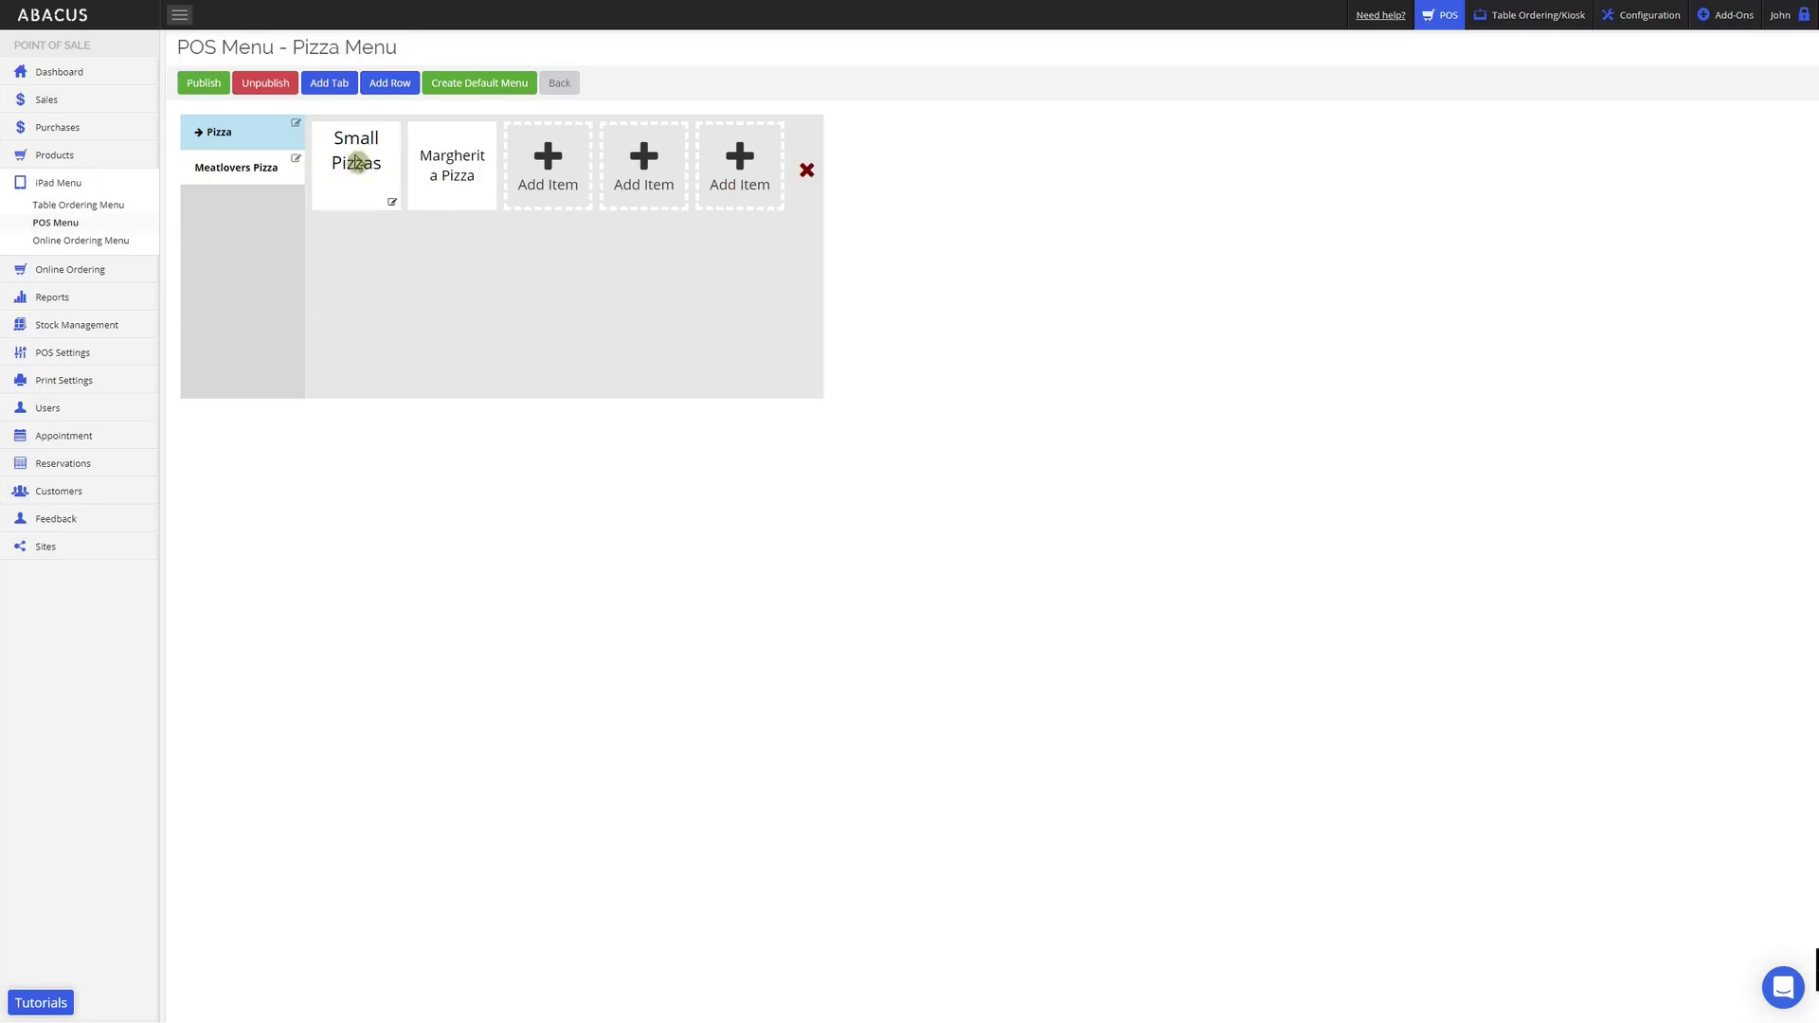
pyautogui.click(356, 159)
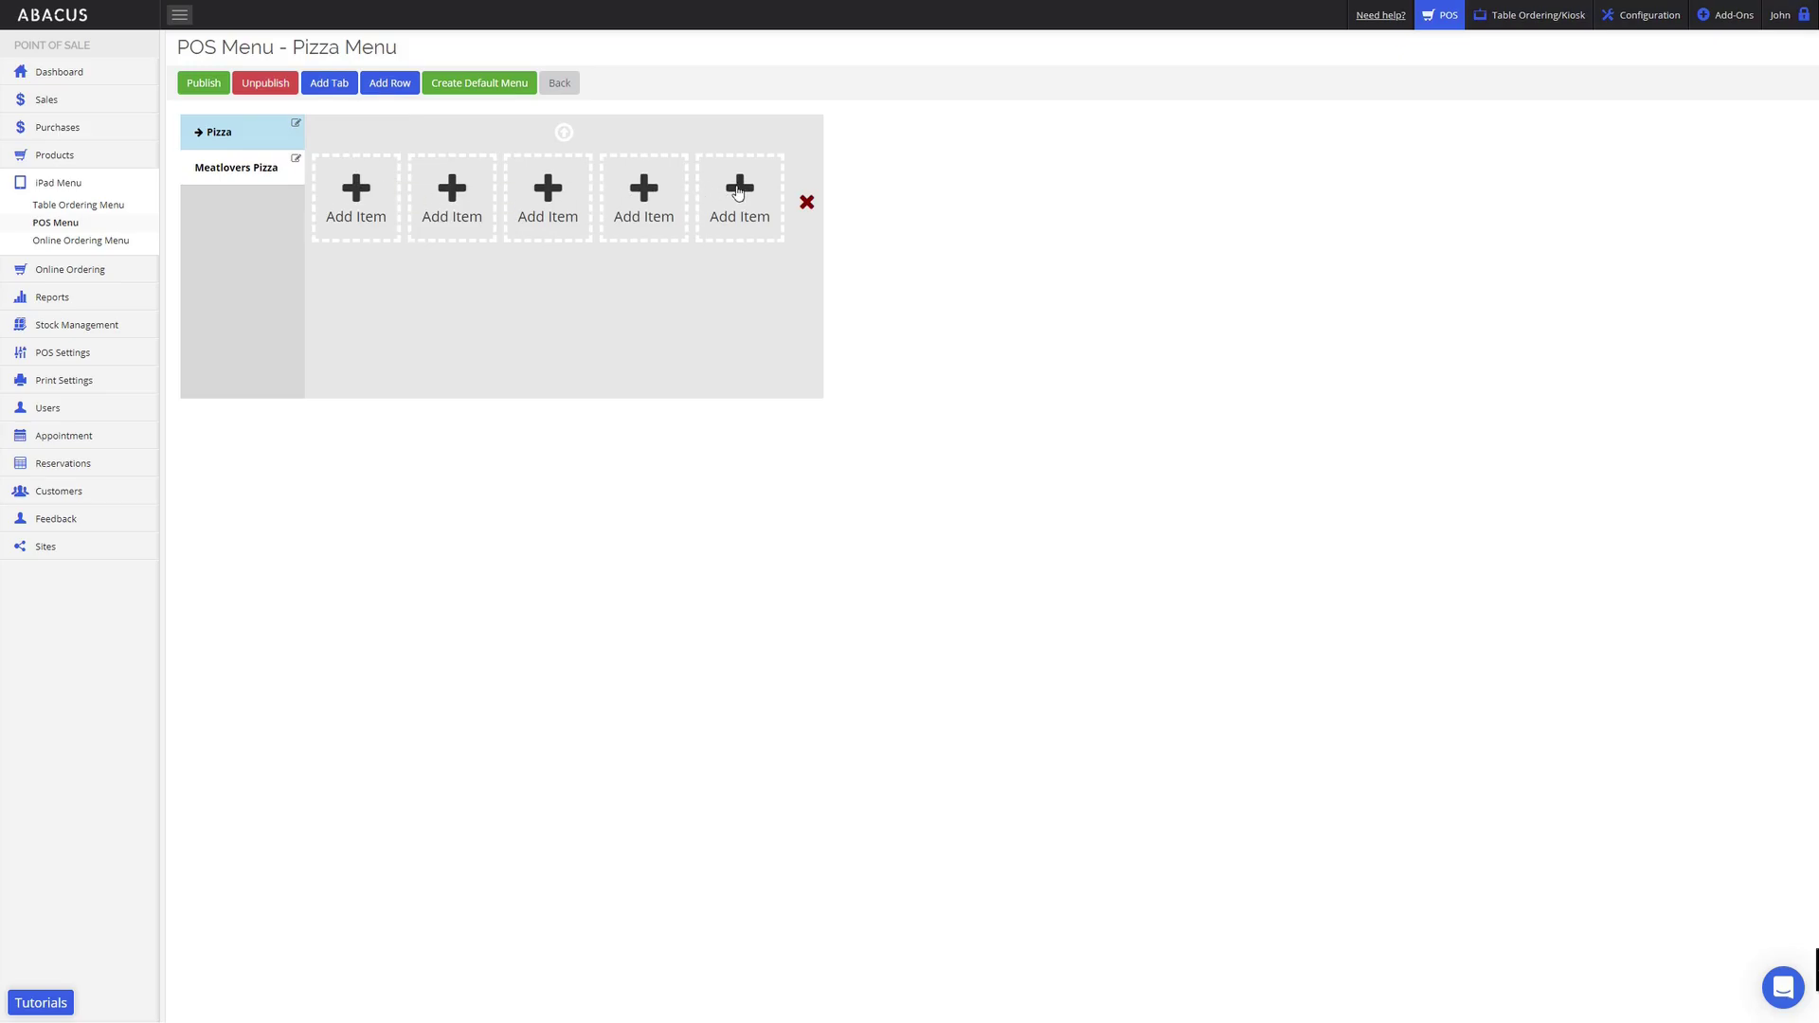
pyautogui.click(565, 137)
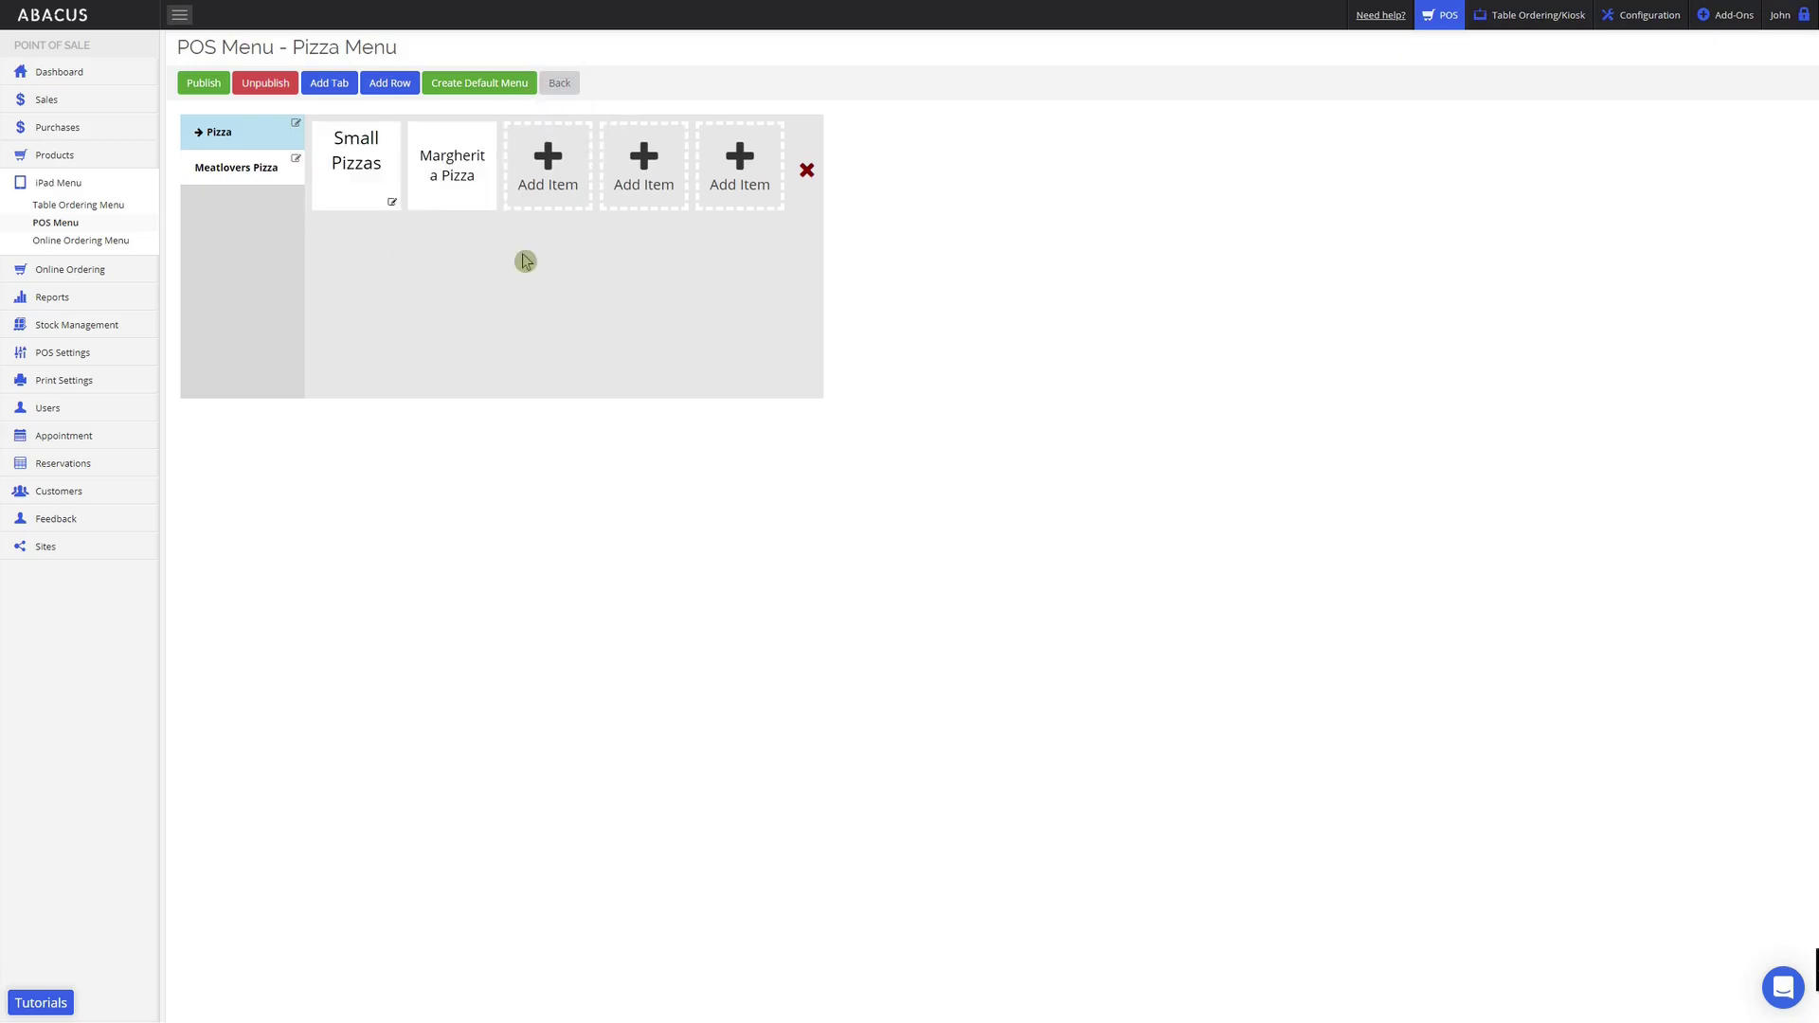
pyautogui.click(393, 206)
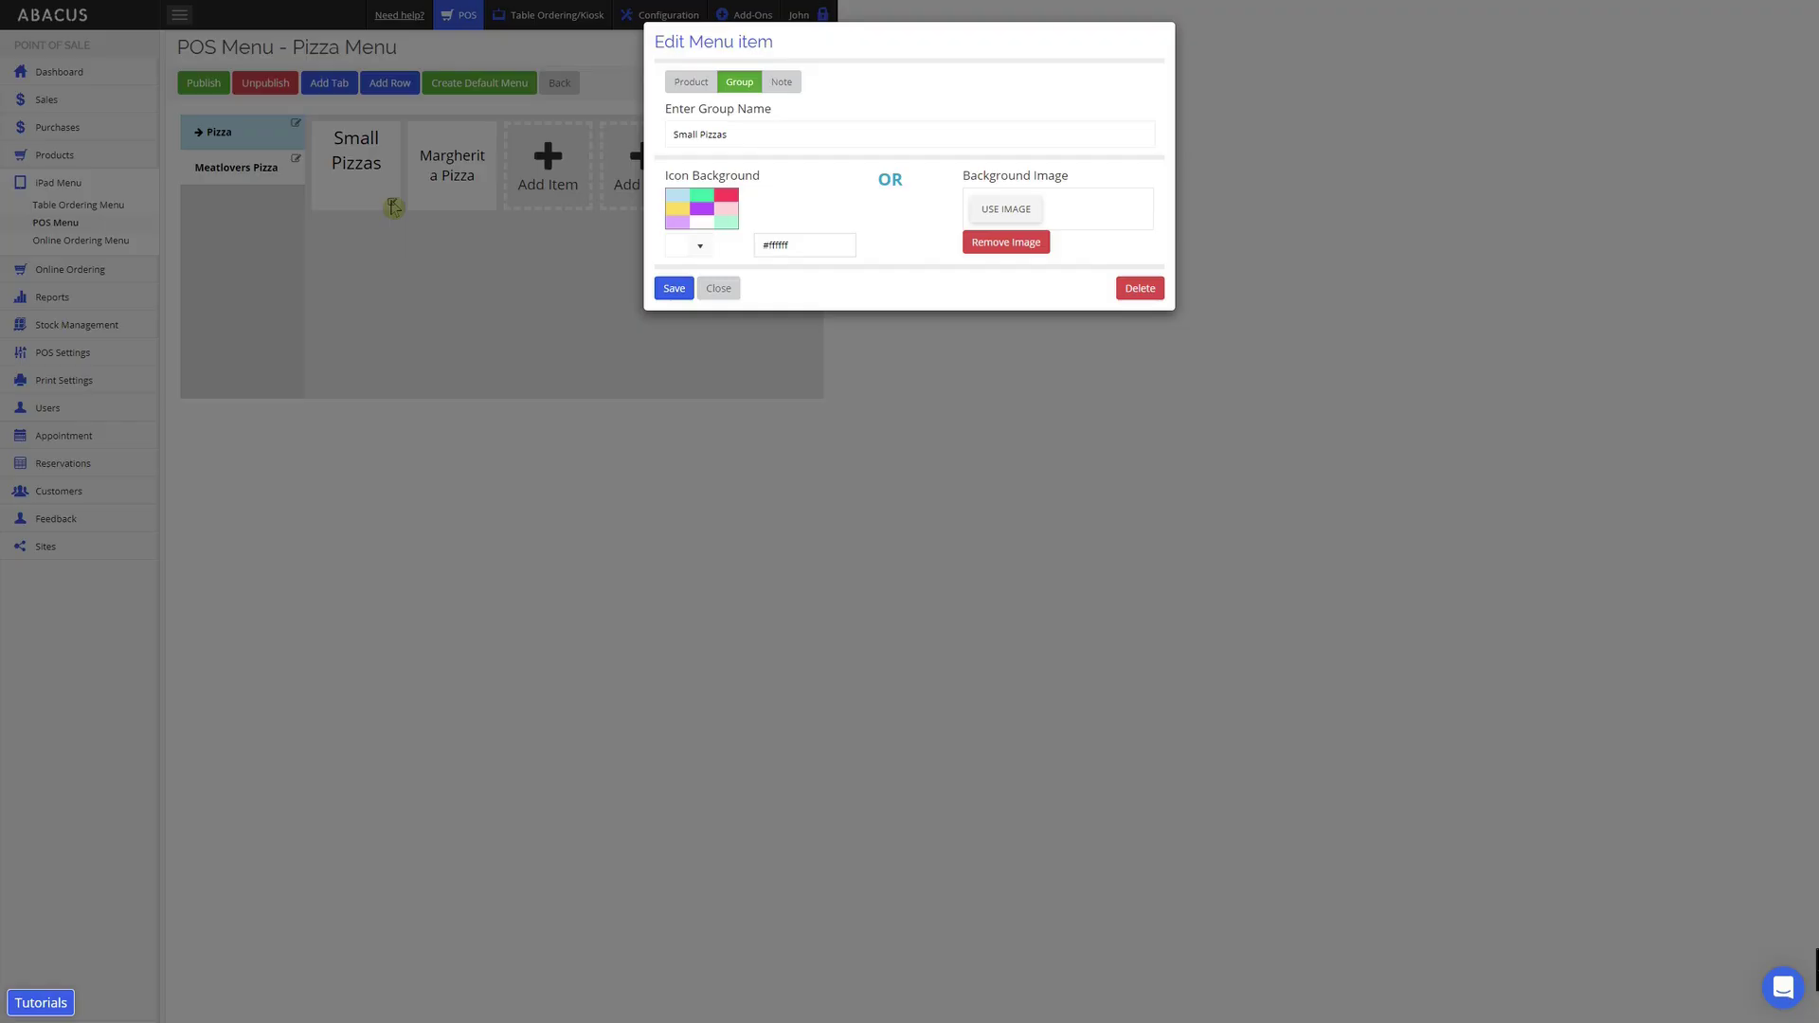
# Review the Small Pizzas group and product options, close unchanged, and publish the Pizza Menu.
pyautogui.click(752, 133)
pyautogui.click(692, 82)
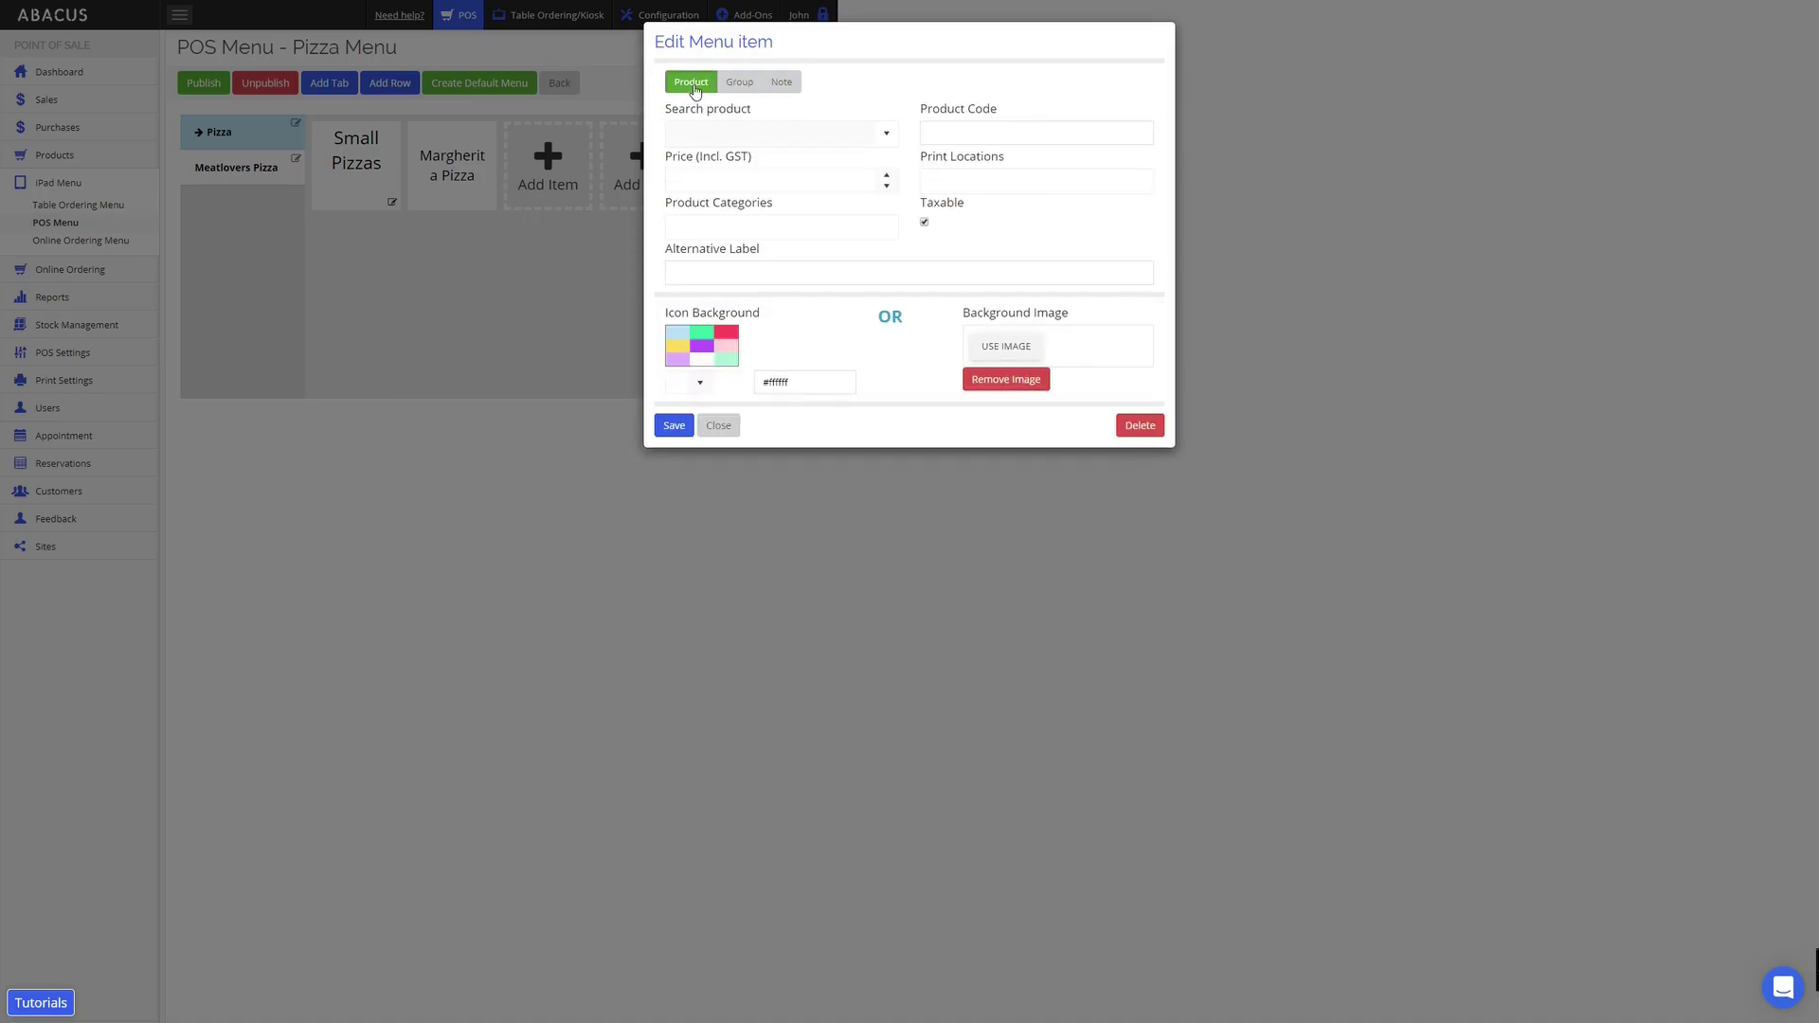
pyautogui.click(722, 427)
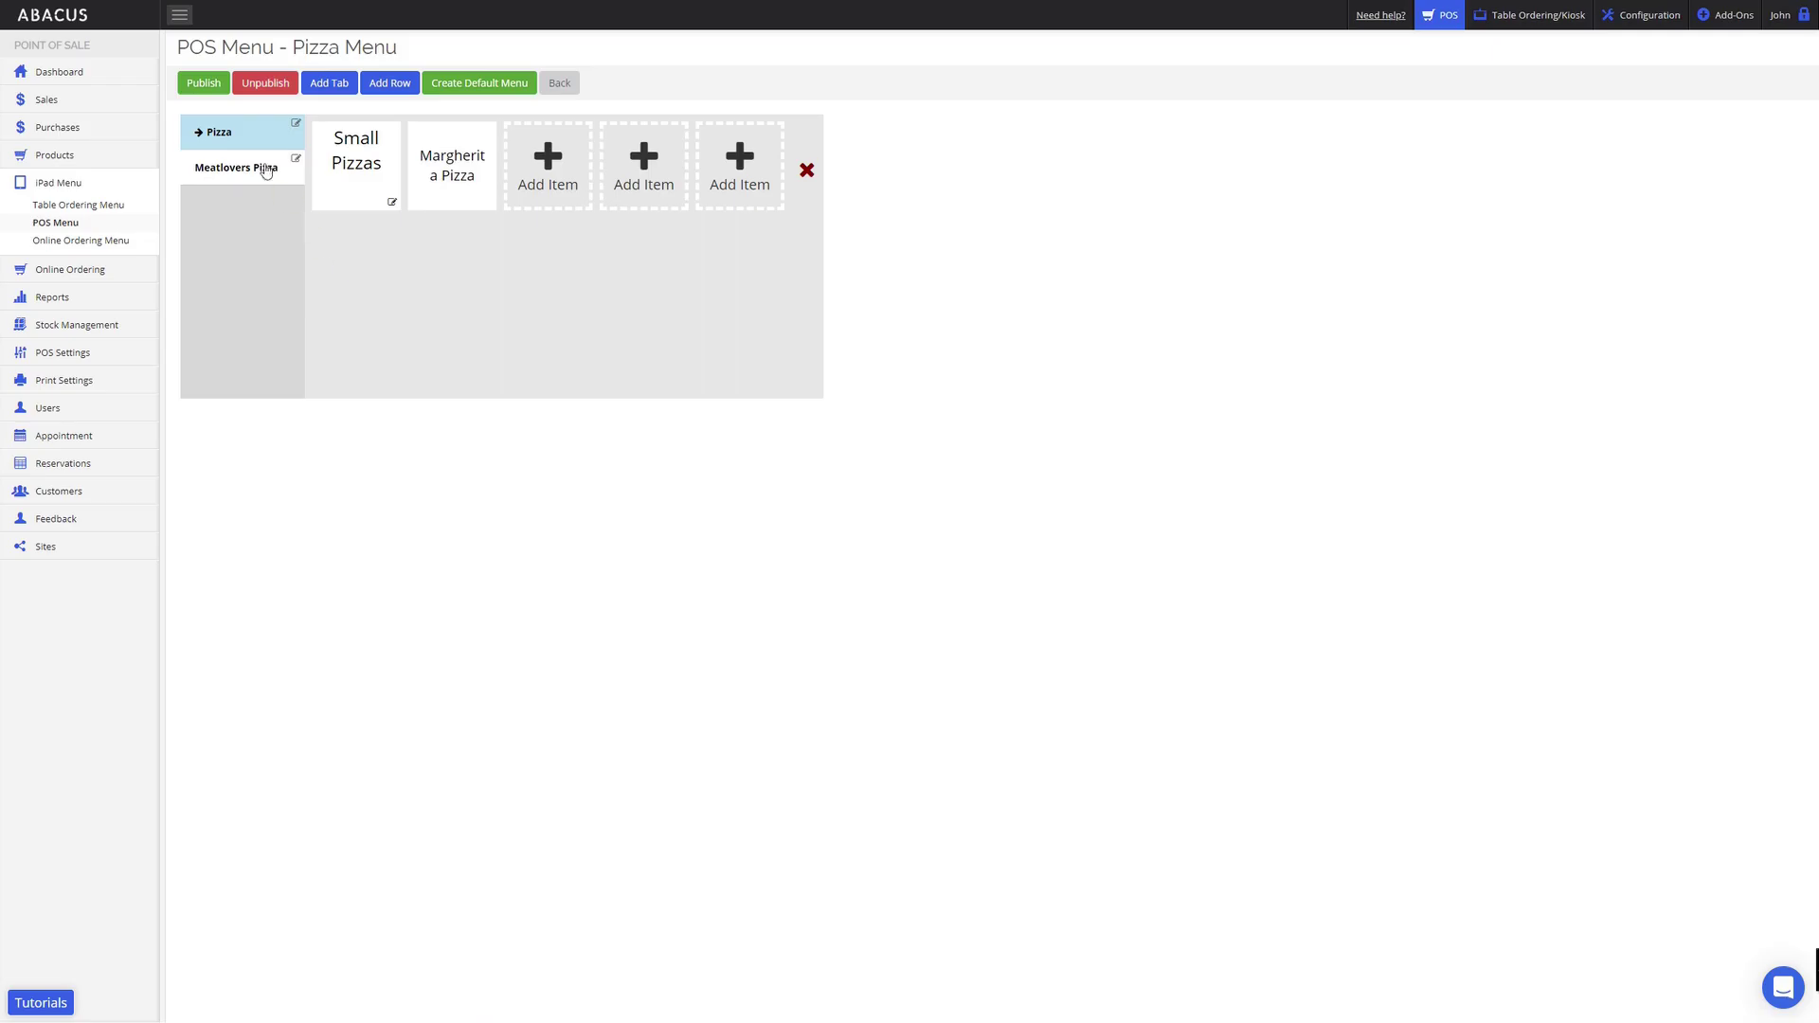
pyautogui.click(205, 82)
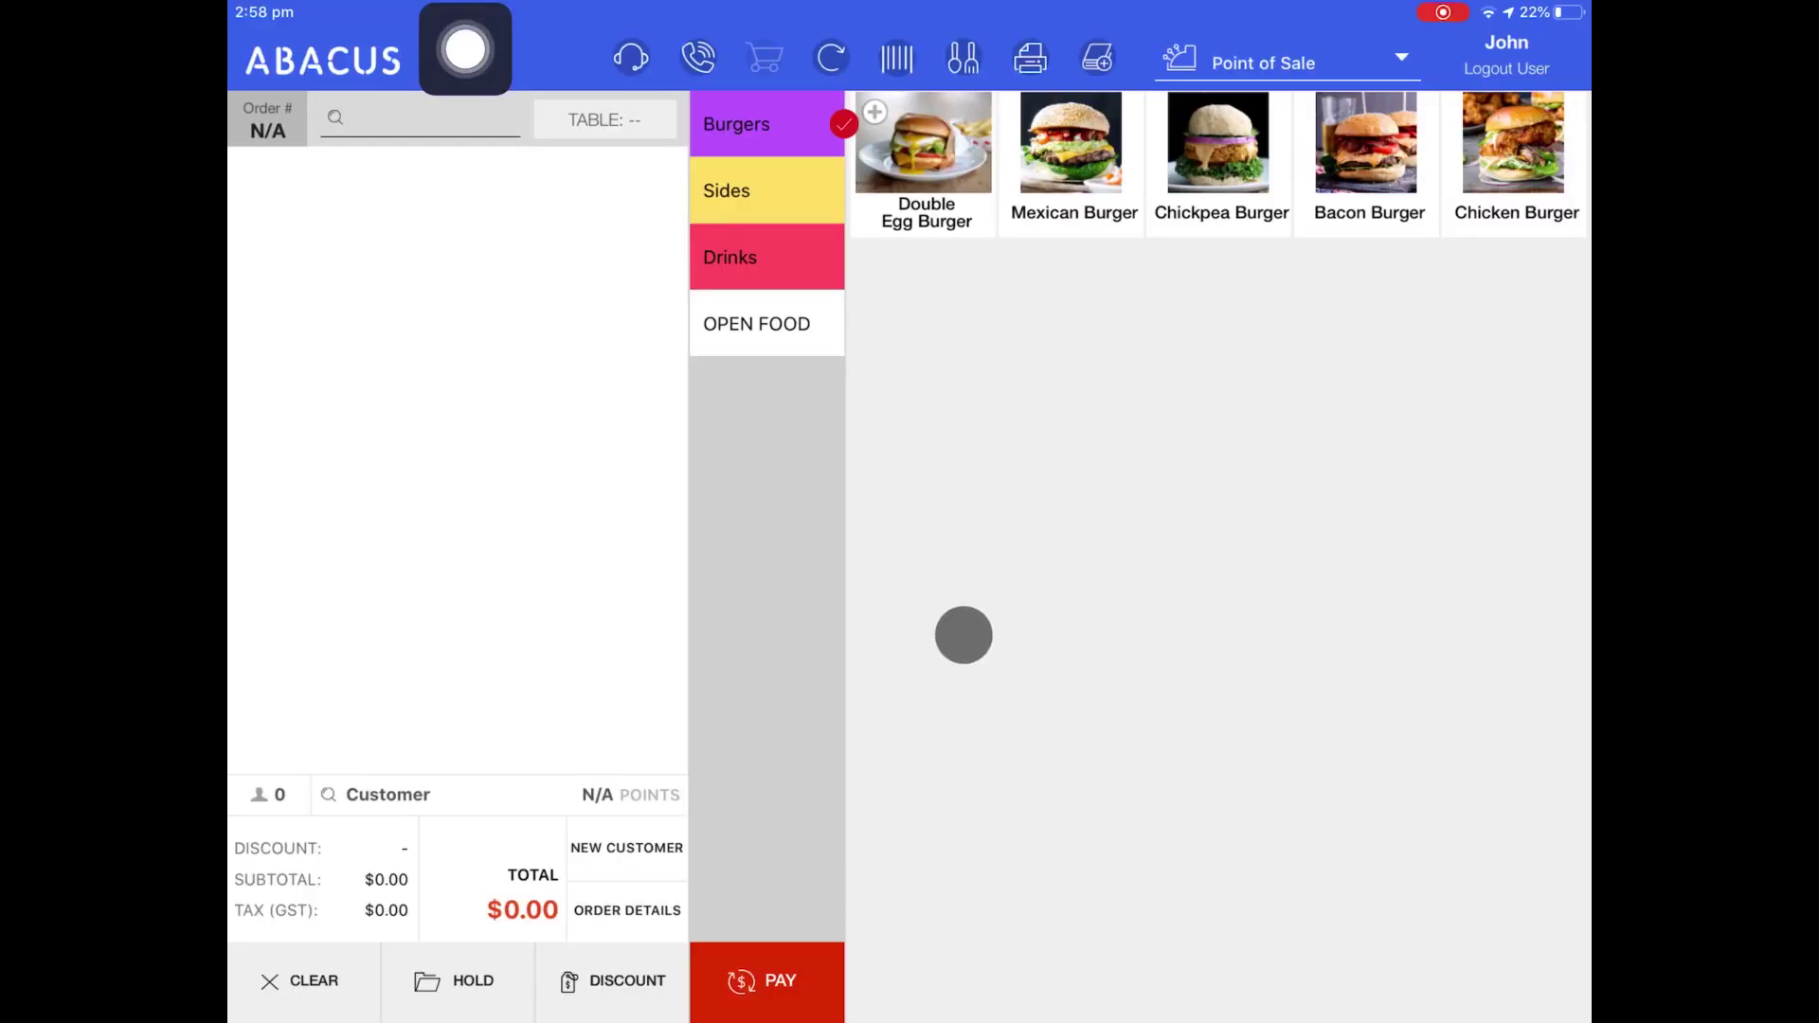
# Run a master sync on the iPad and switch the register to the Pizza Menu.
pyautogui.click(831, 57)
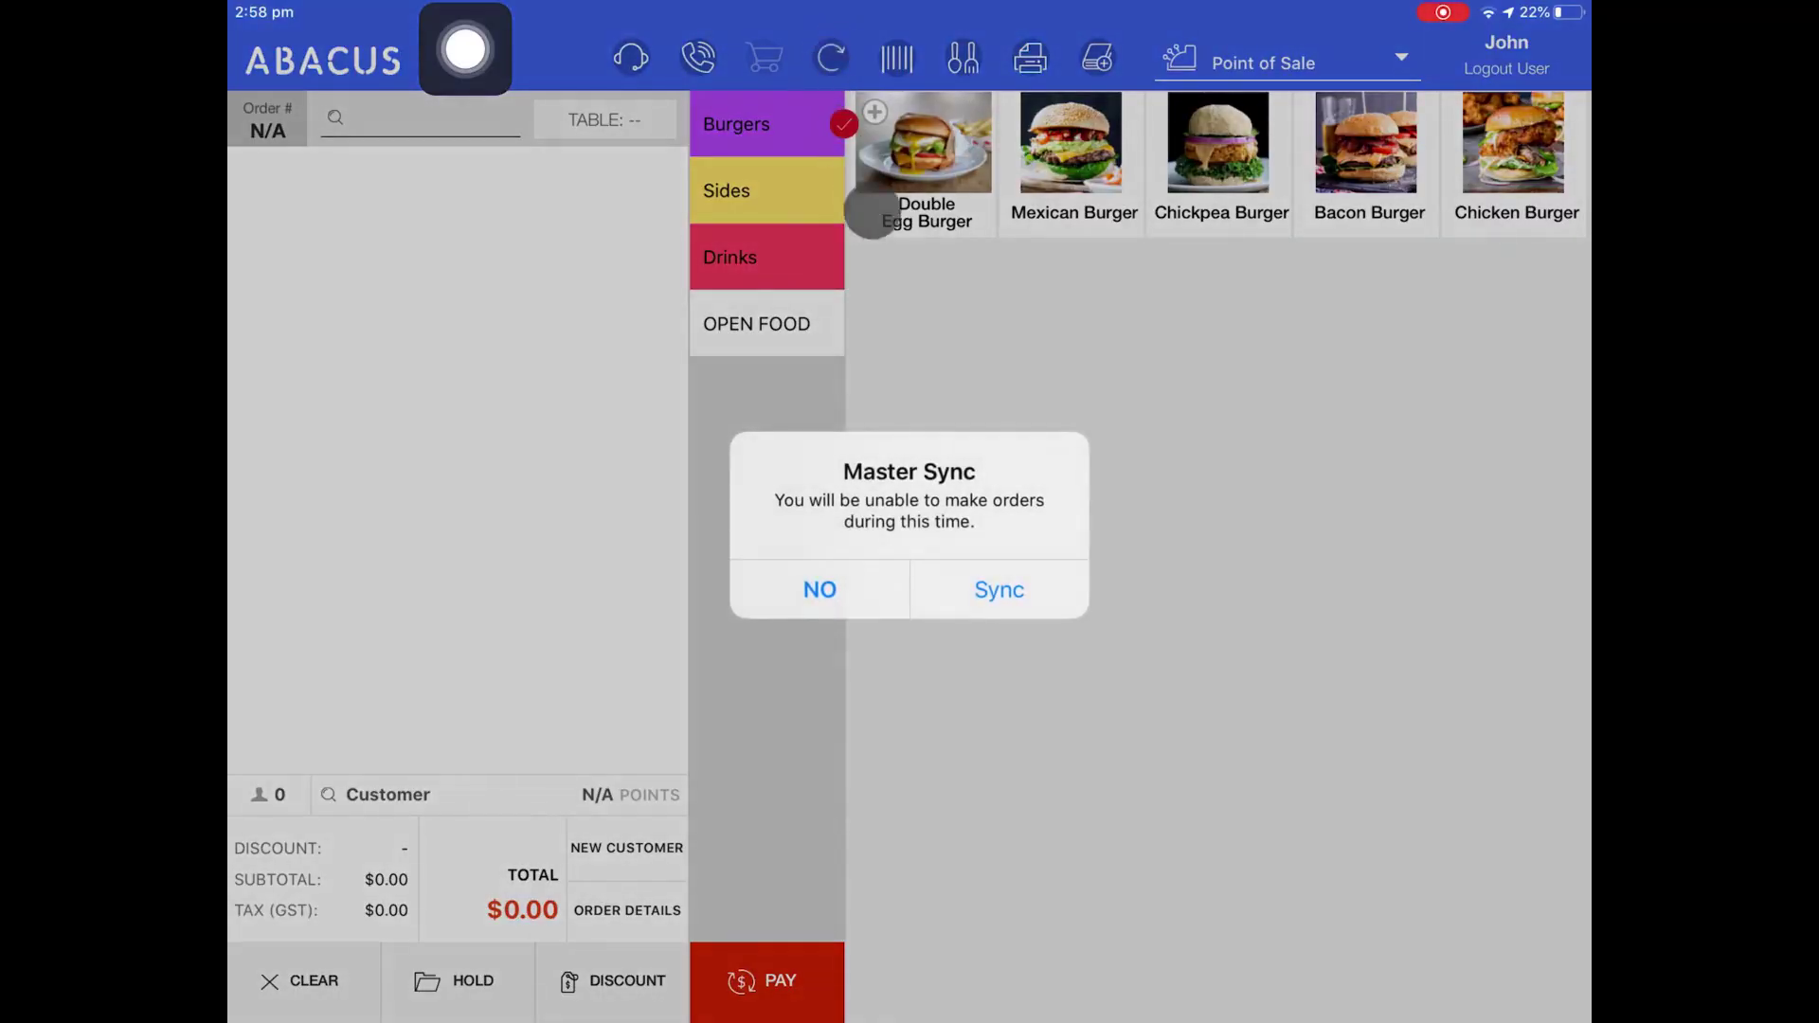
pyautogui.click(1025, 588)
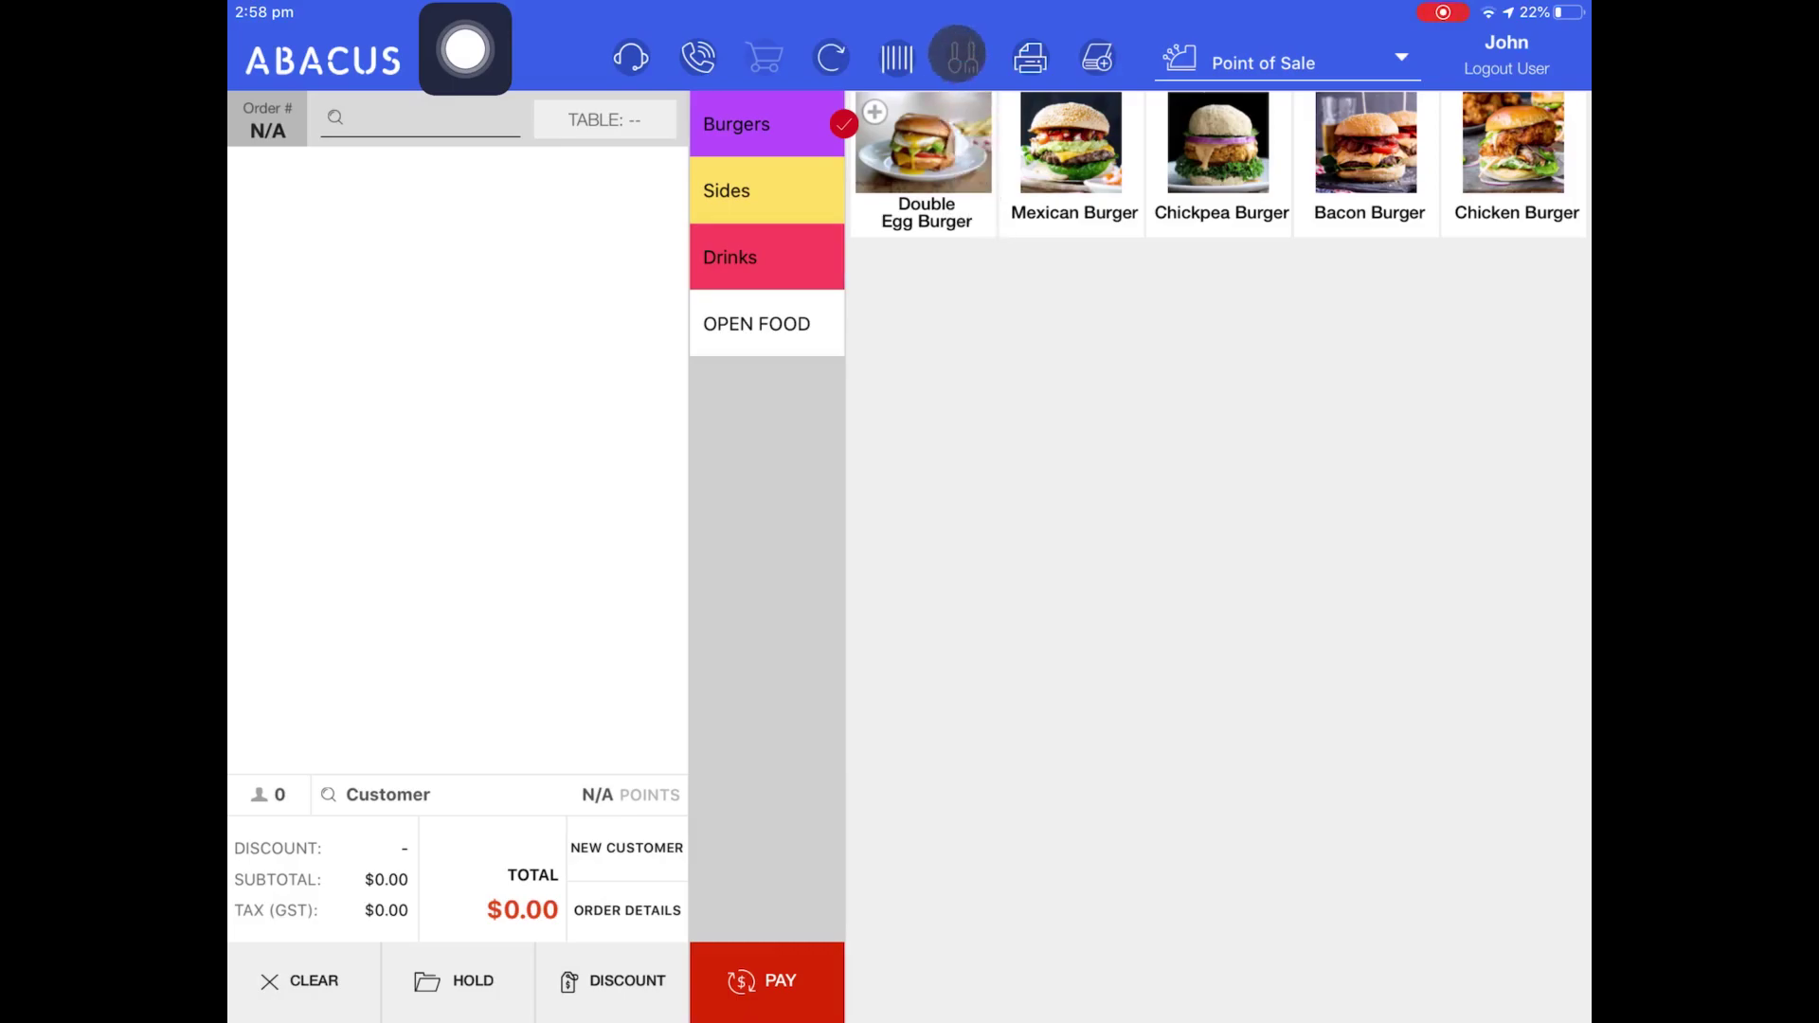
pyautogui.click(960, 56)
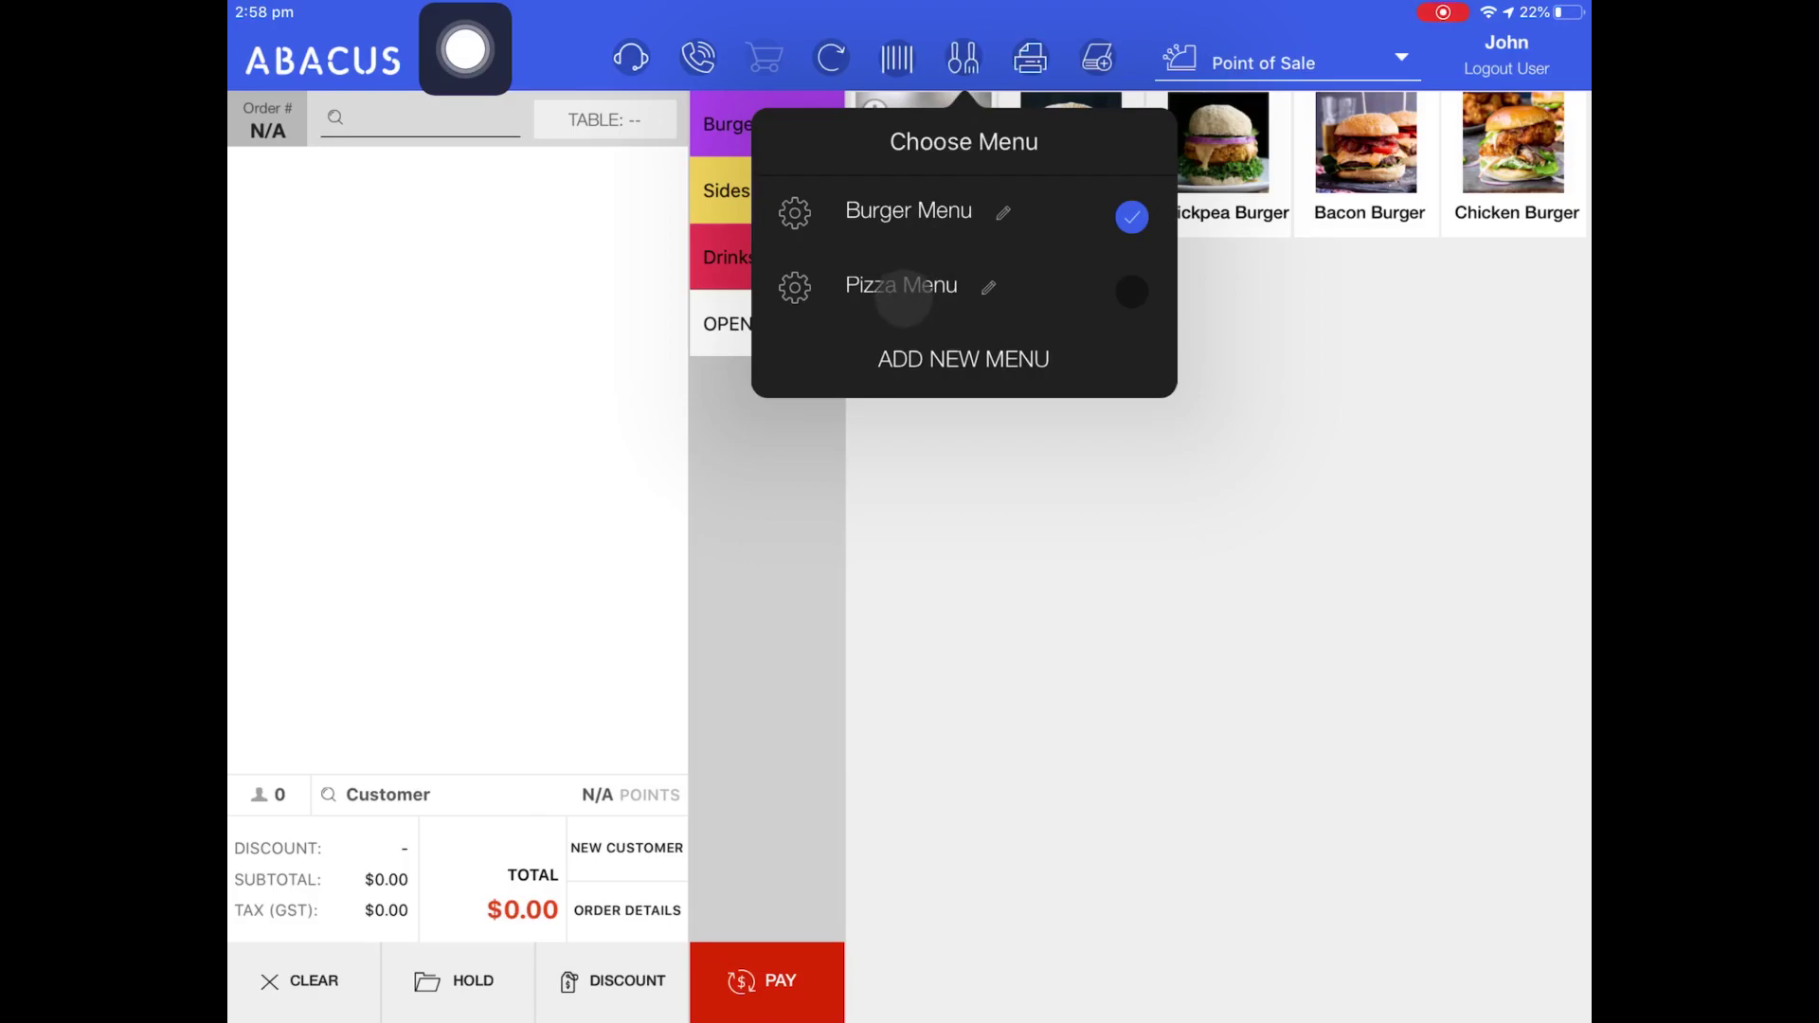
pyautogui.click(903, 289)
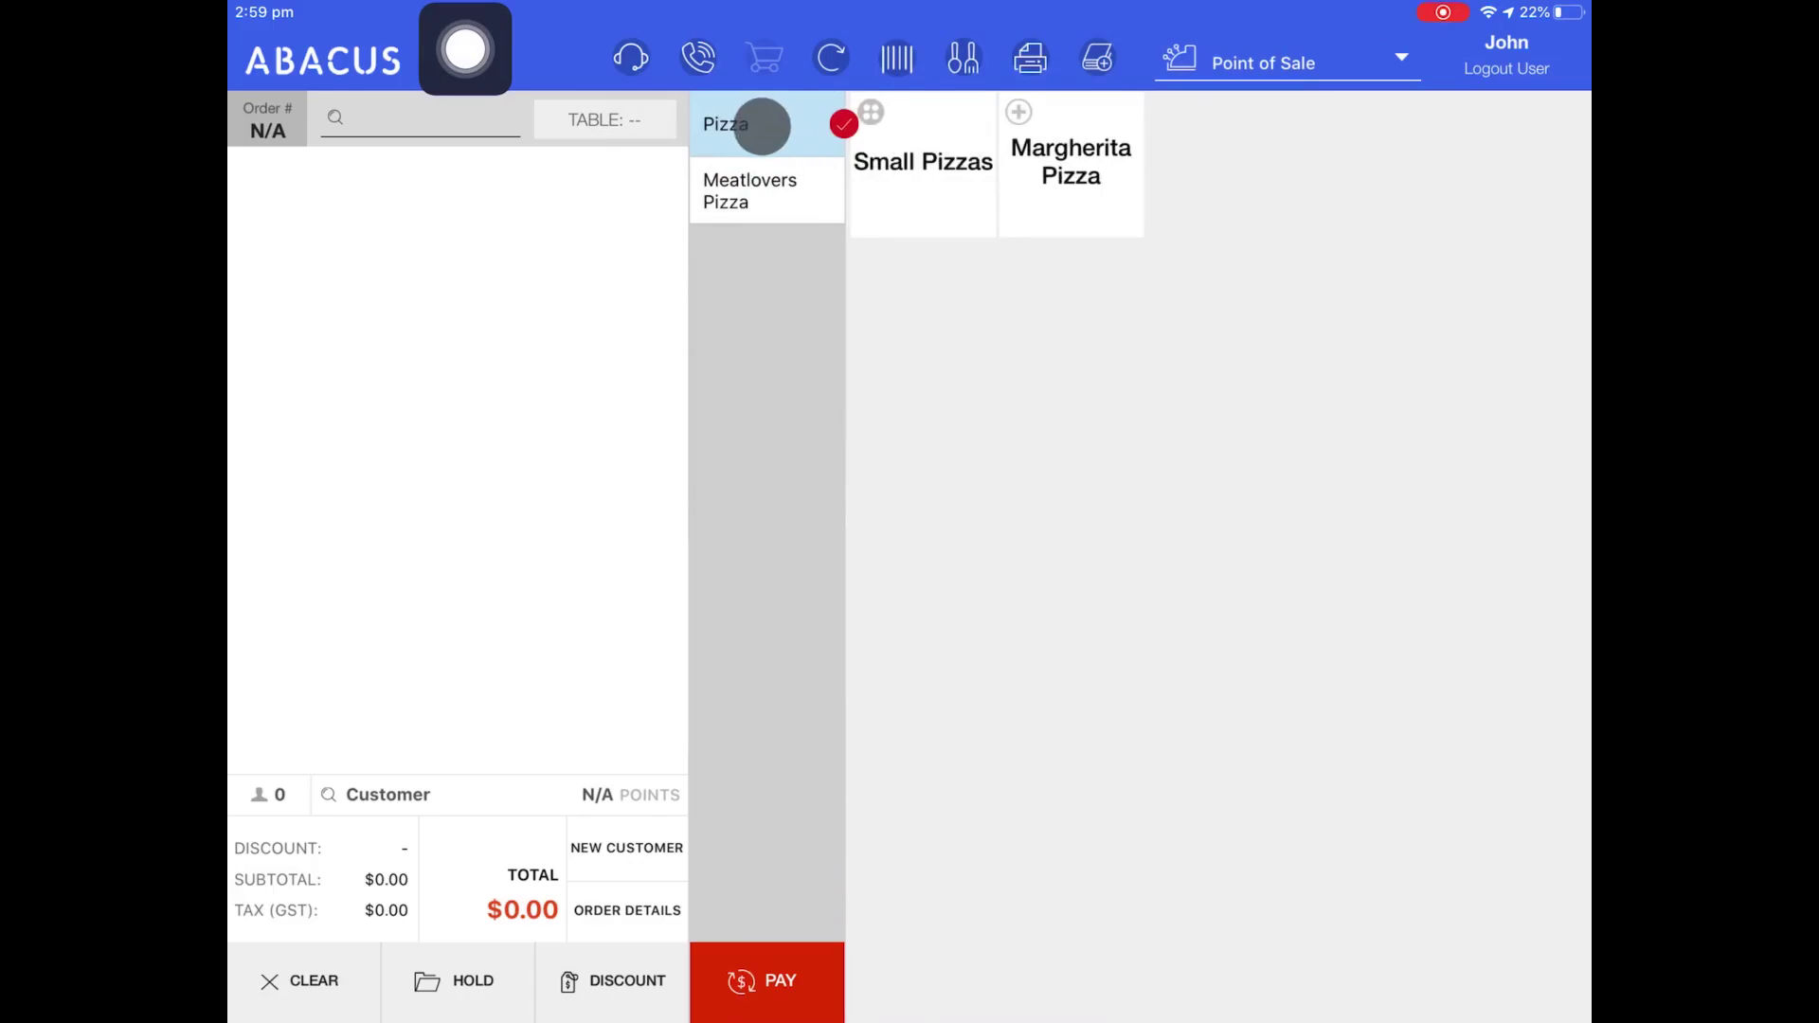
# Ring four Meatlovers Pizzas onto a new order from the Meatlovers Pizza tab.
pyautogui.moveTo(765, 128); pyautogui.dragTo(1068, 167)
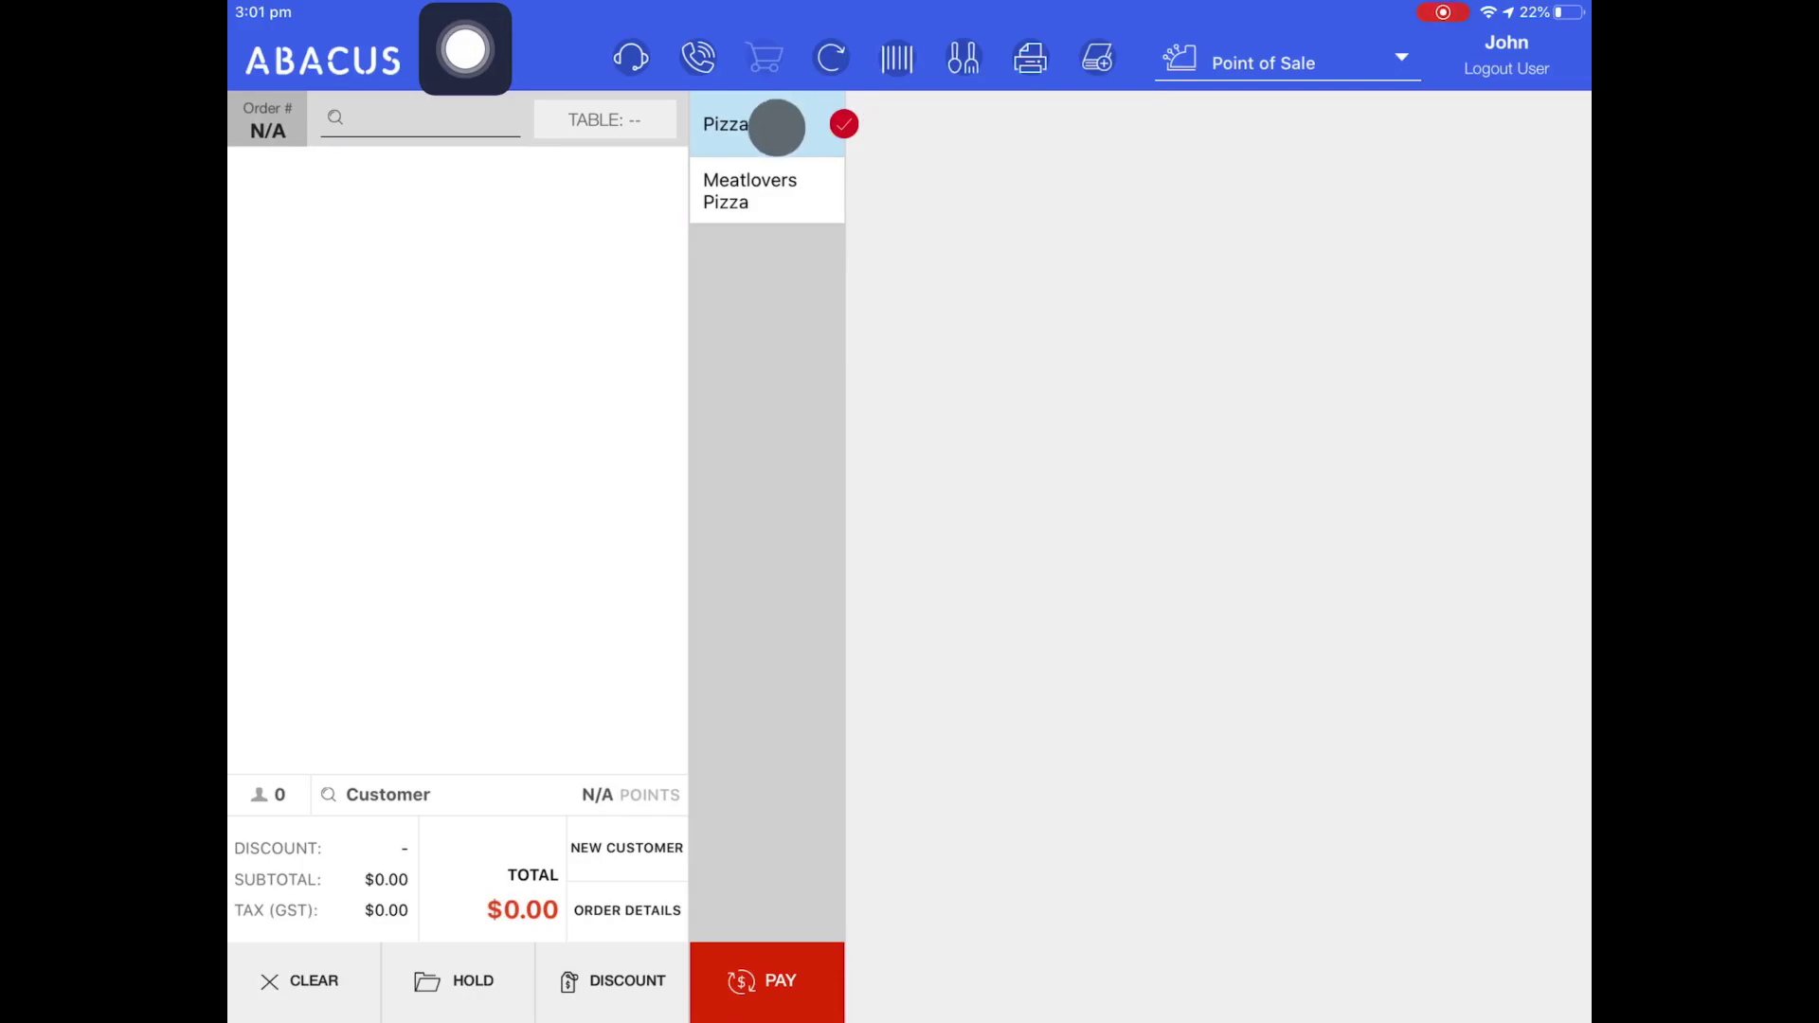
pyautogui.click(770, 182)
pyautogui.click(775, 188)
pyautogui.click(773, 187)
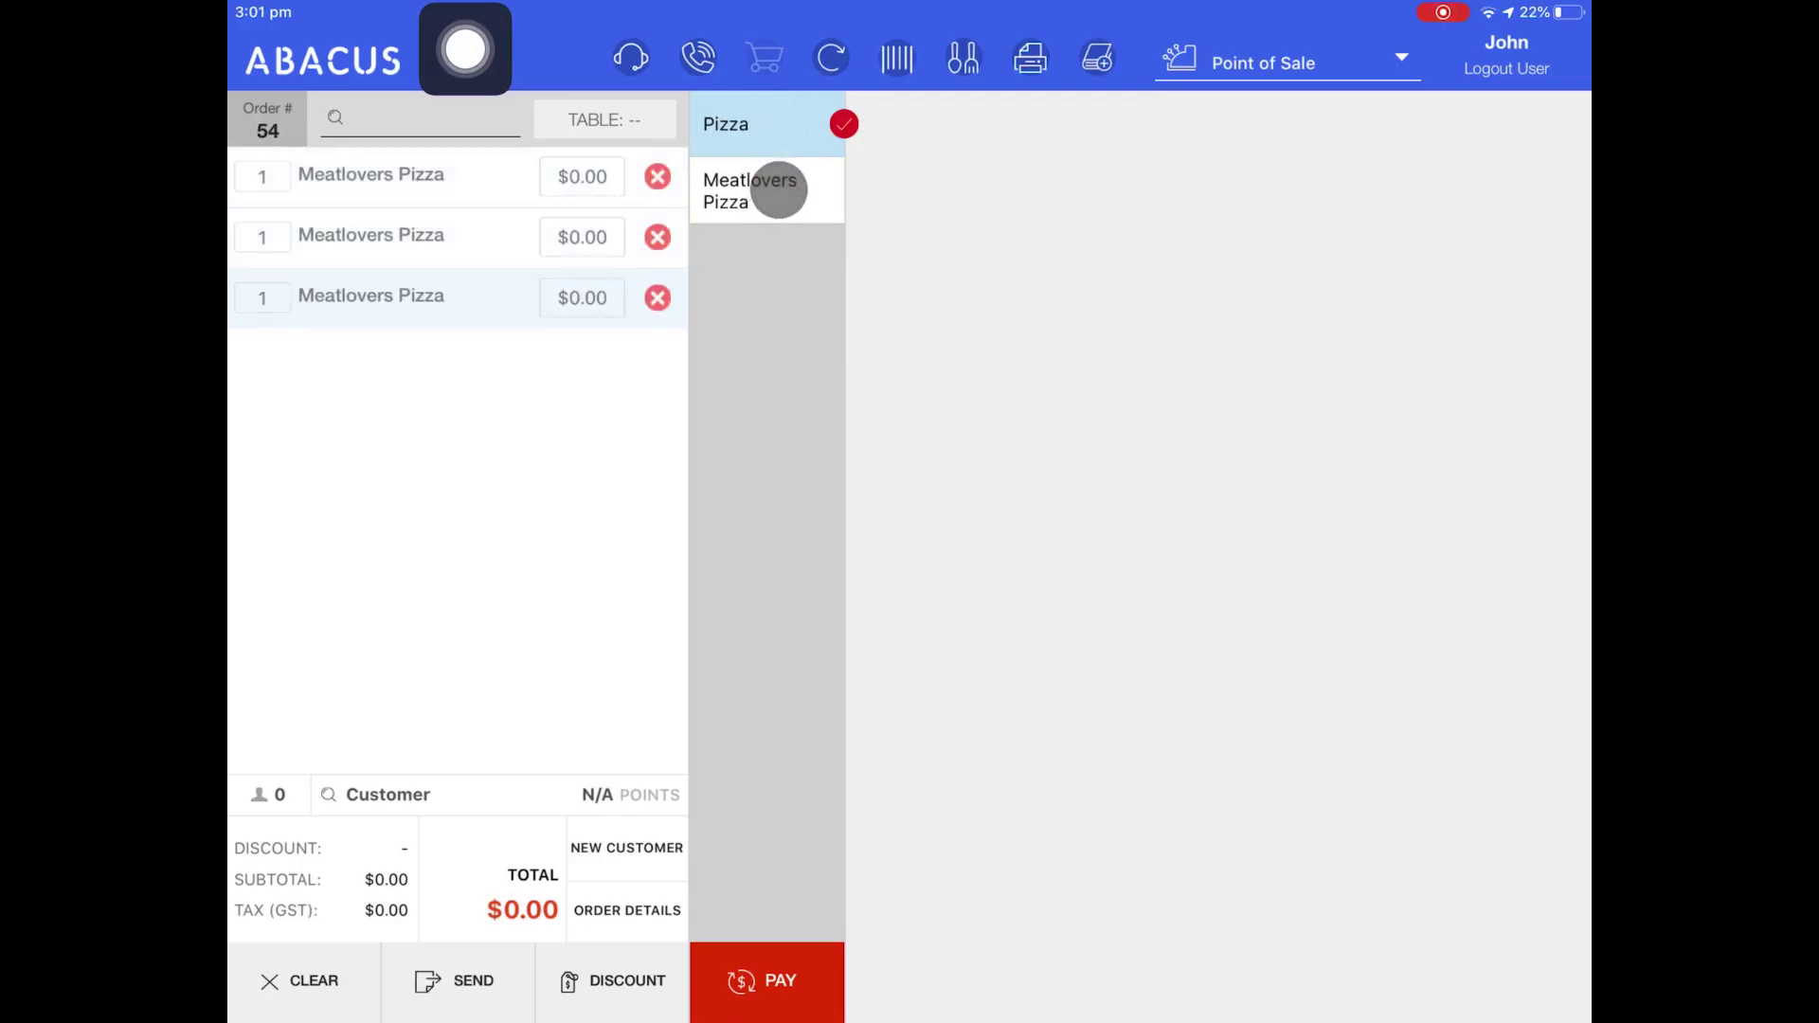
pyautogui.click(772, 185)
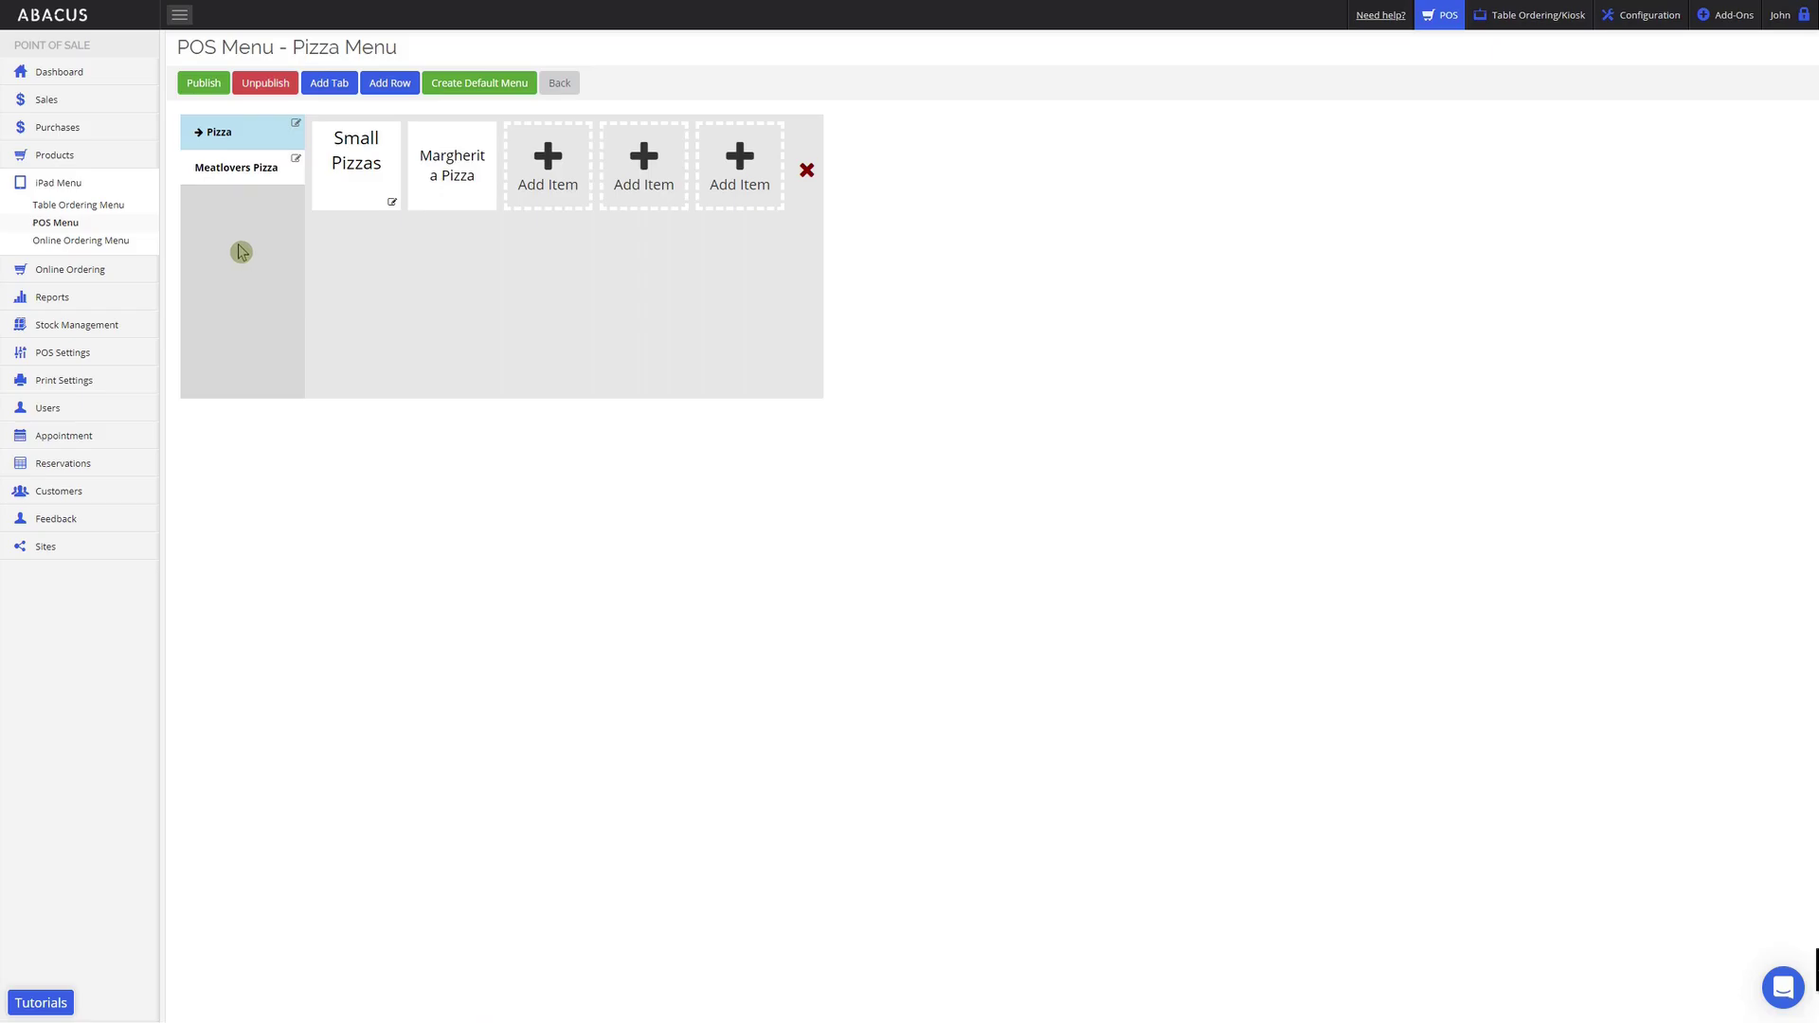
# Unpublish the Pizza Menu and confirm with OK.
pyautogui.click(270, 83)
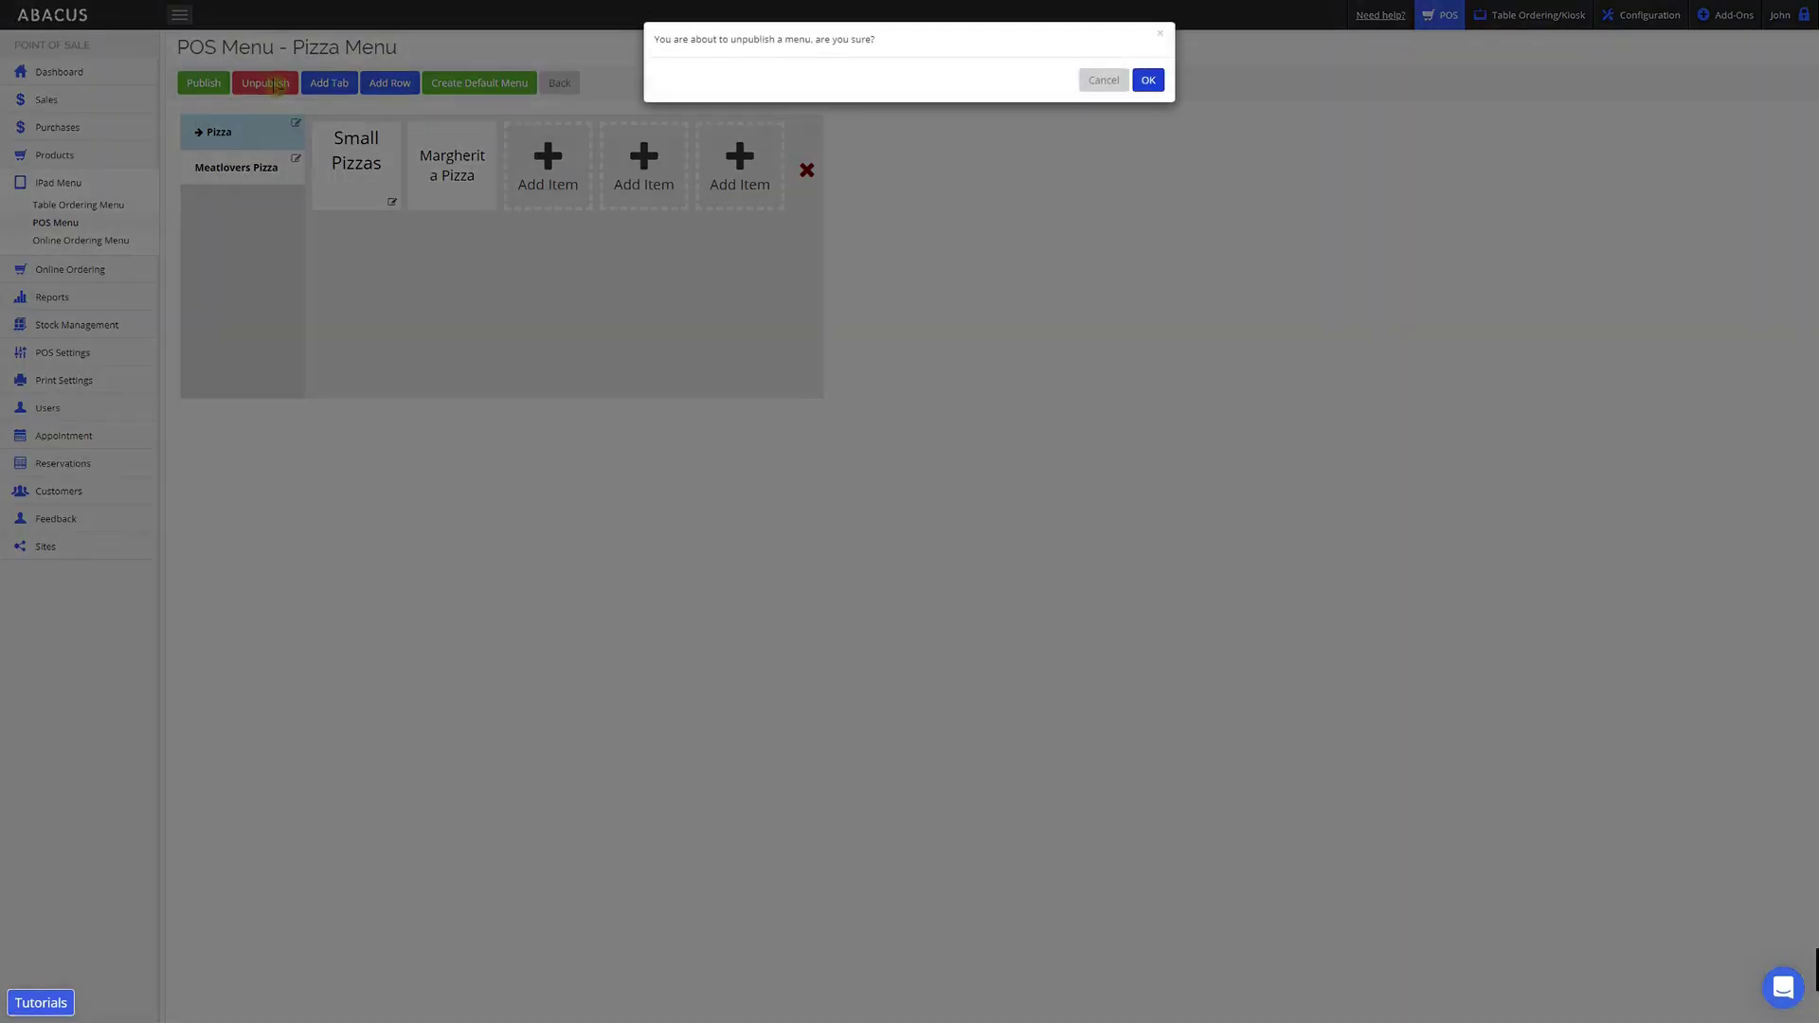
pyautogui.click(1148, 80)
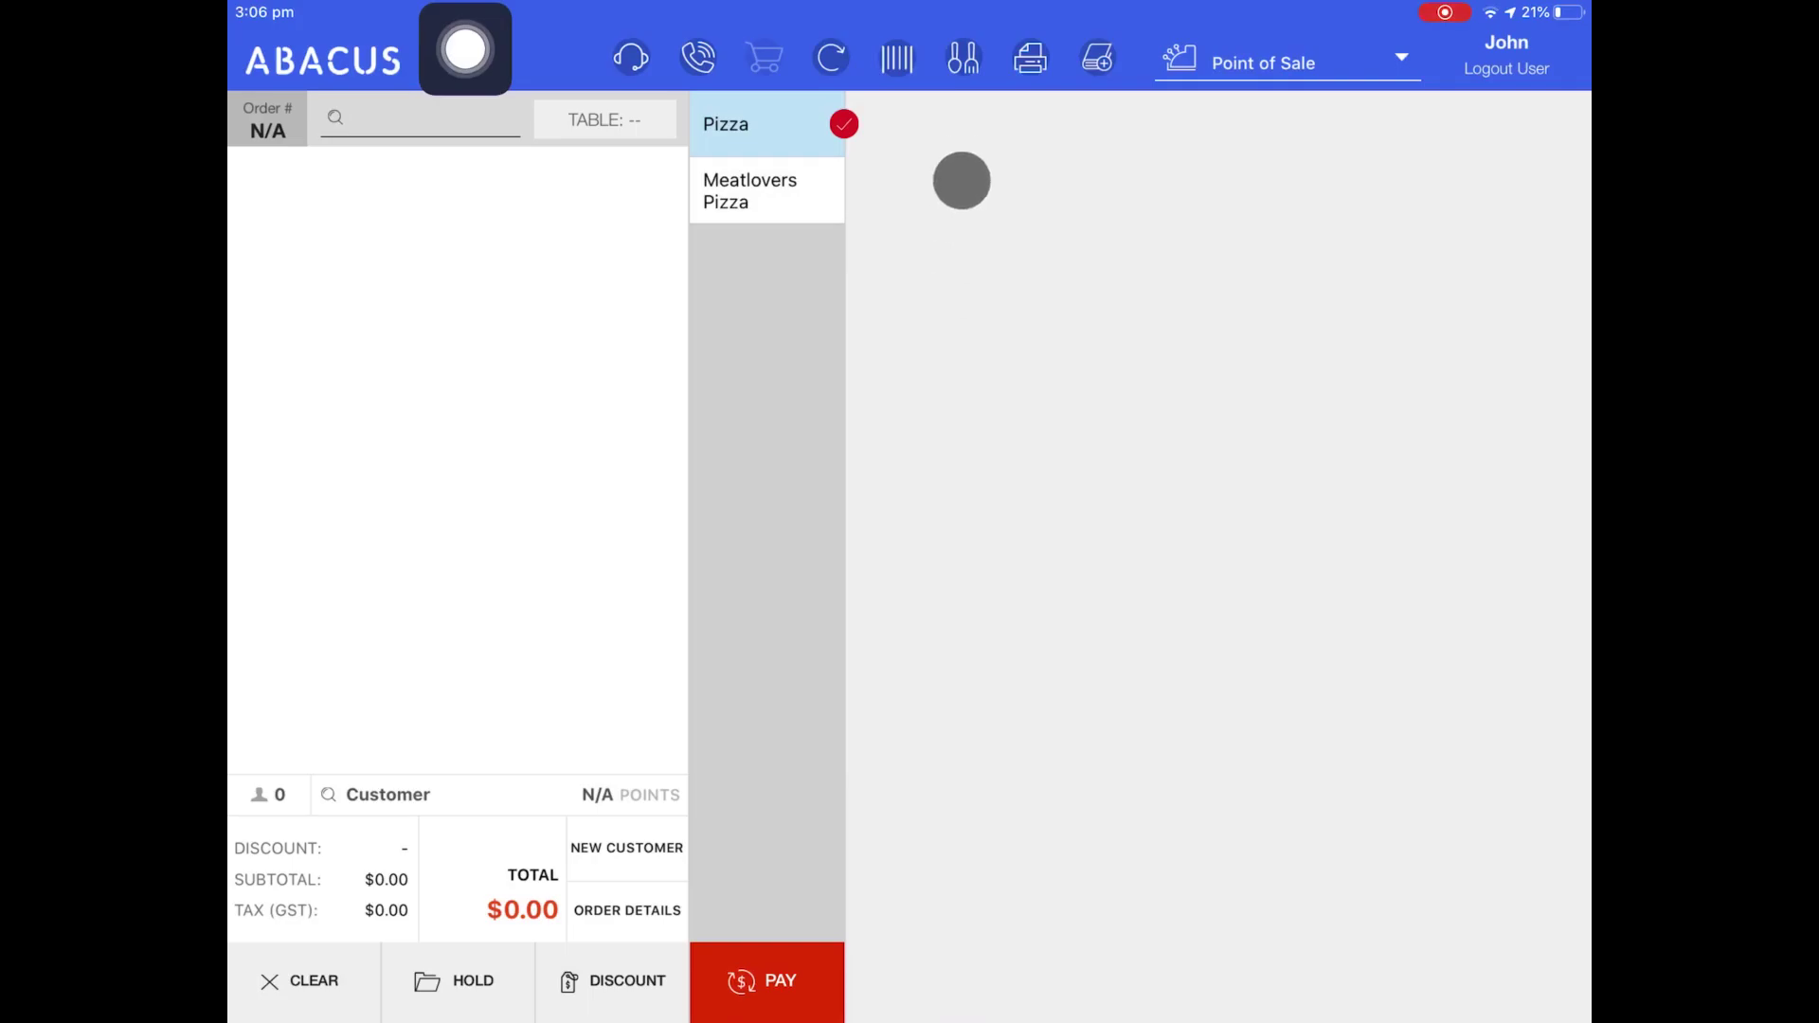
# Check the iPad's available menus, then sync the register so only the Burger Menu is offered.
pyautogui.click(965, 61)
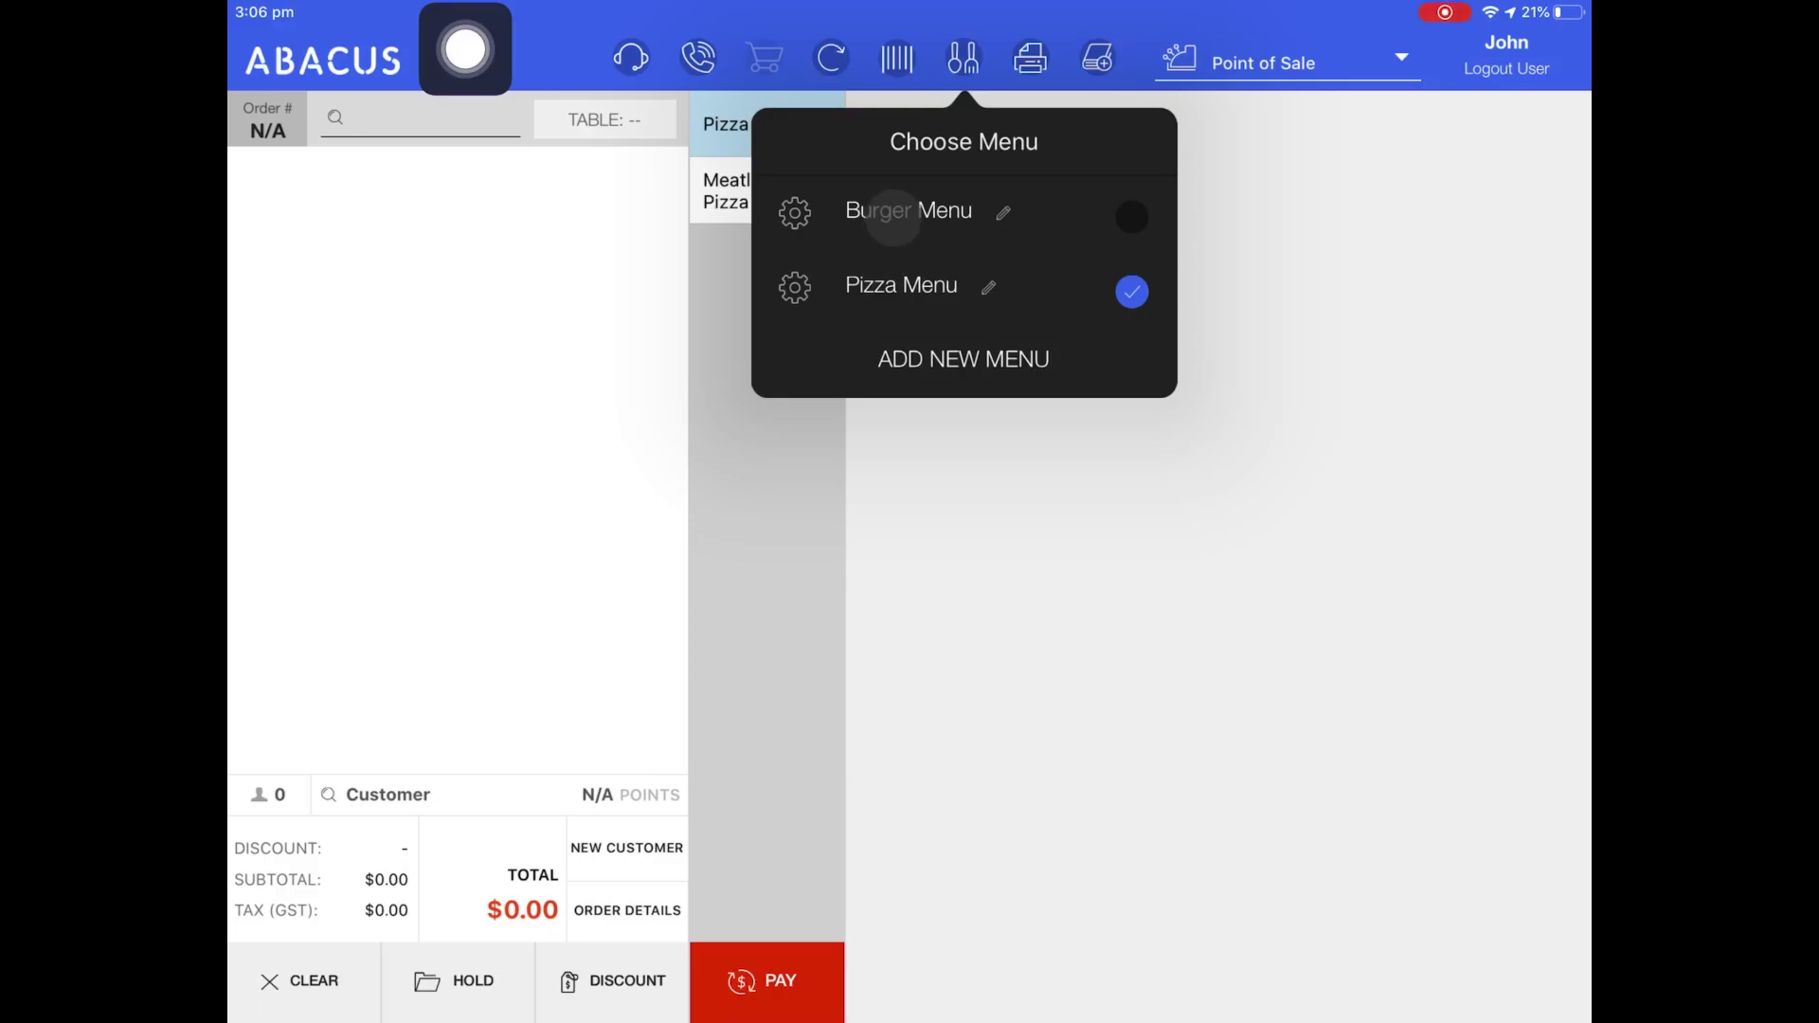
pyautogui.click(881, 426)
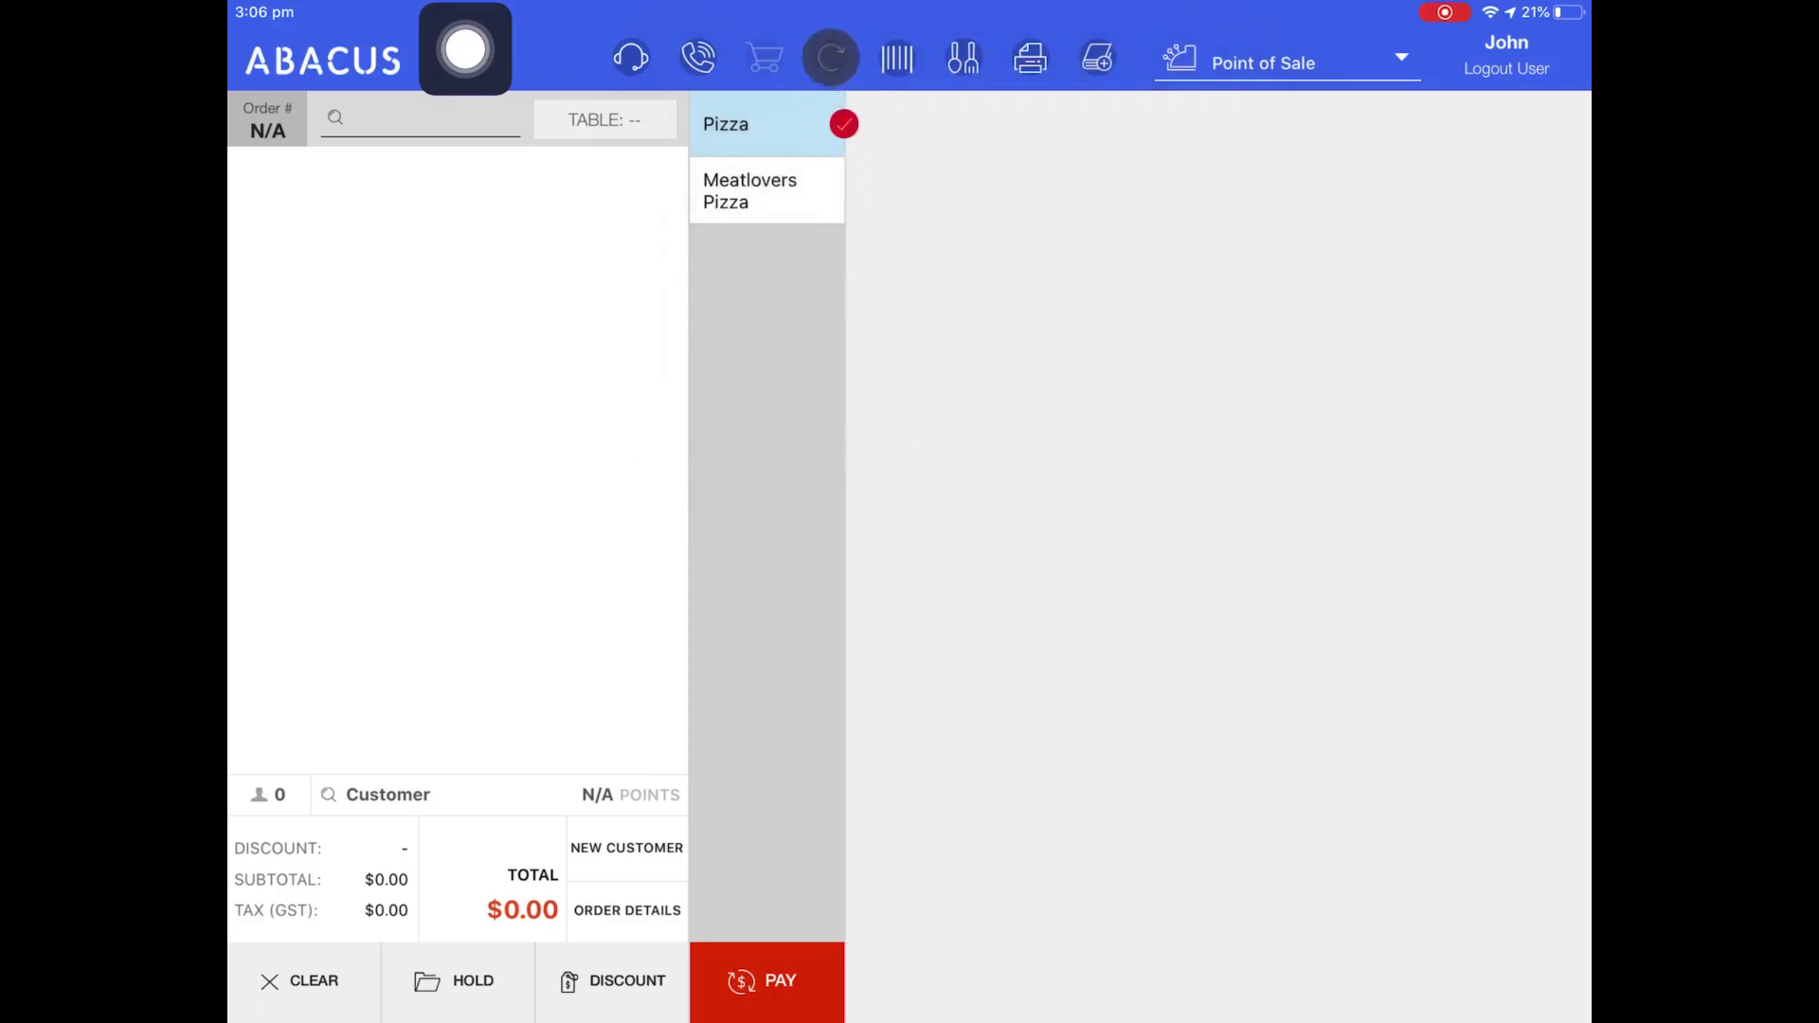
pyautogui.click(831, 57)
pyautogui.click(982, 585)
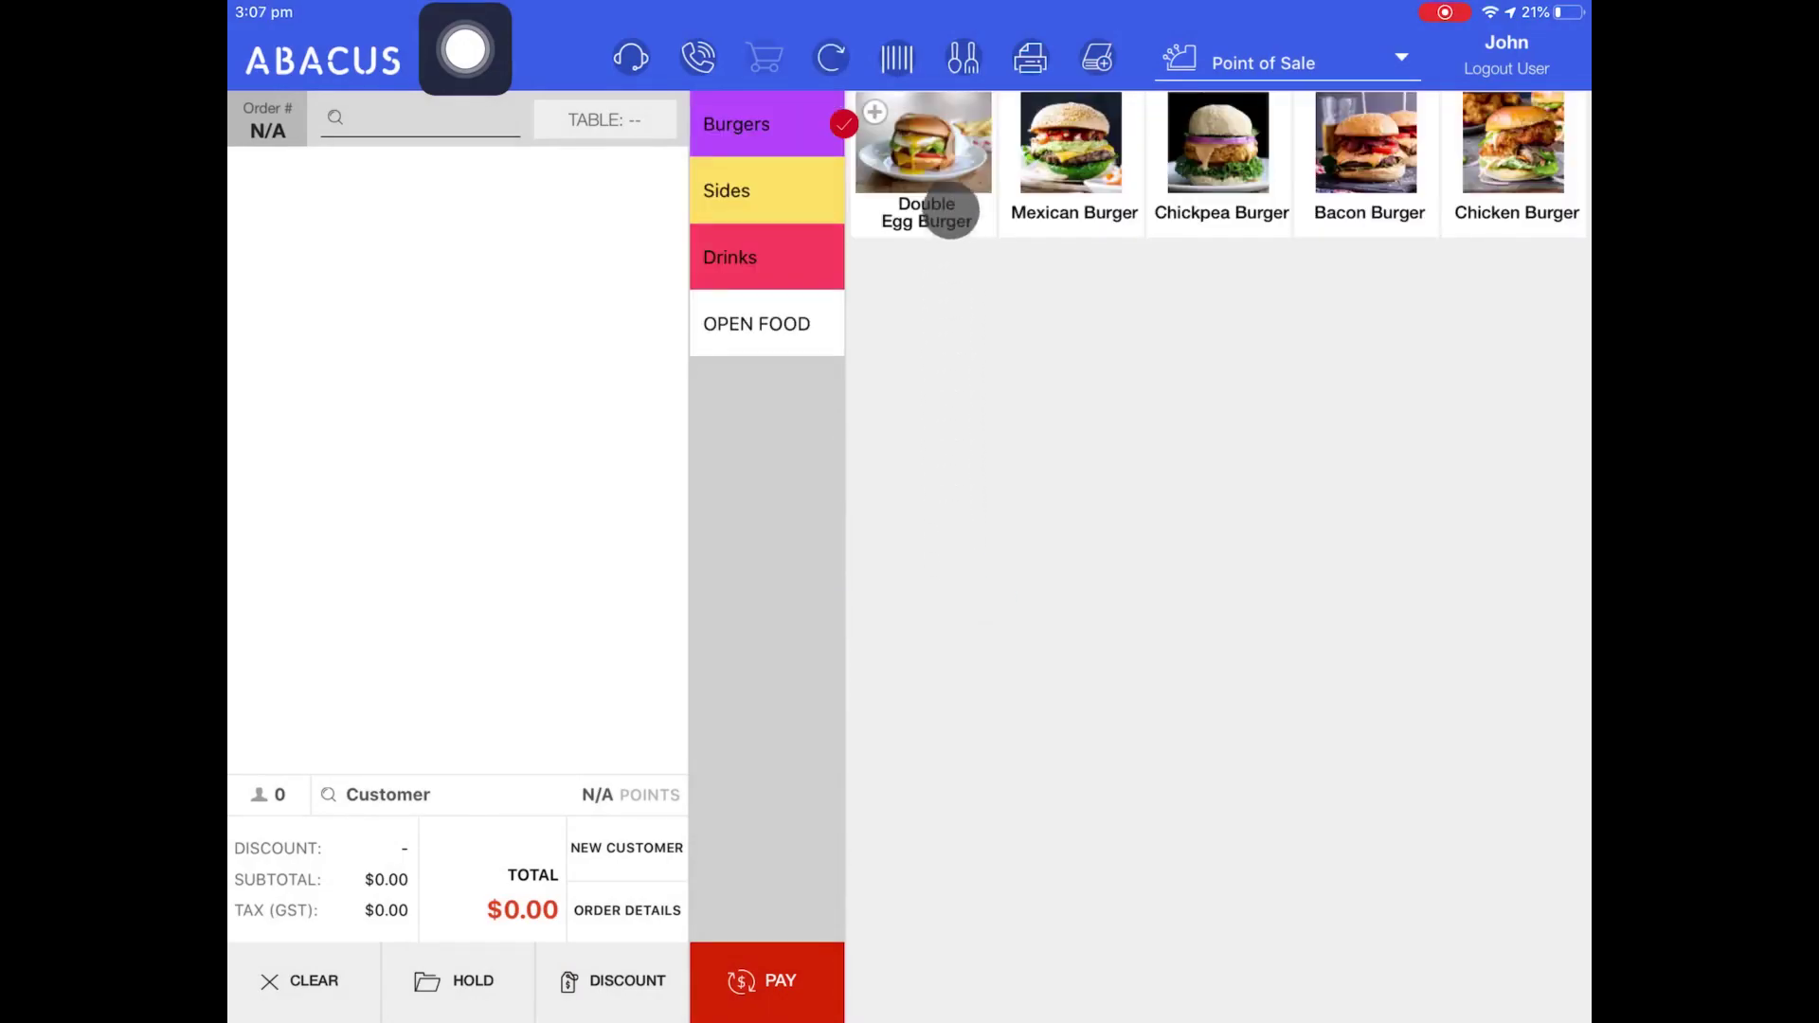
pyautogui.click(961, 59)
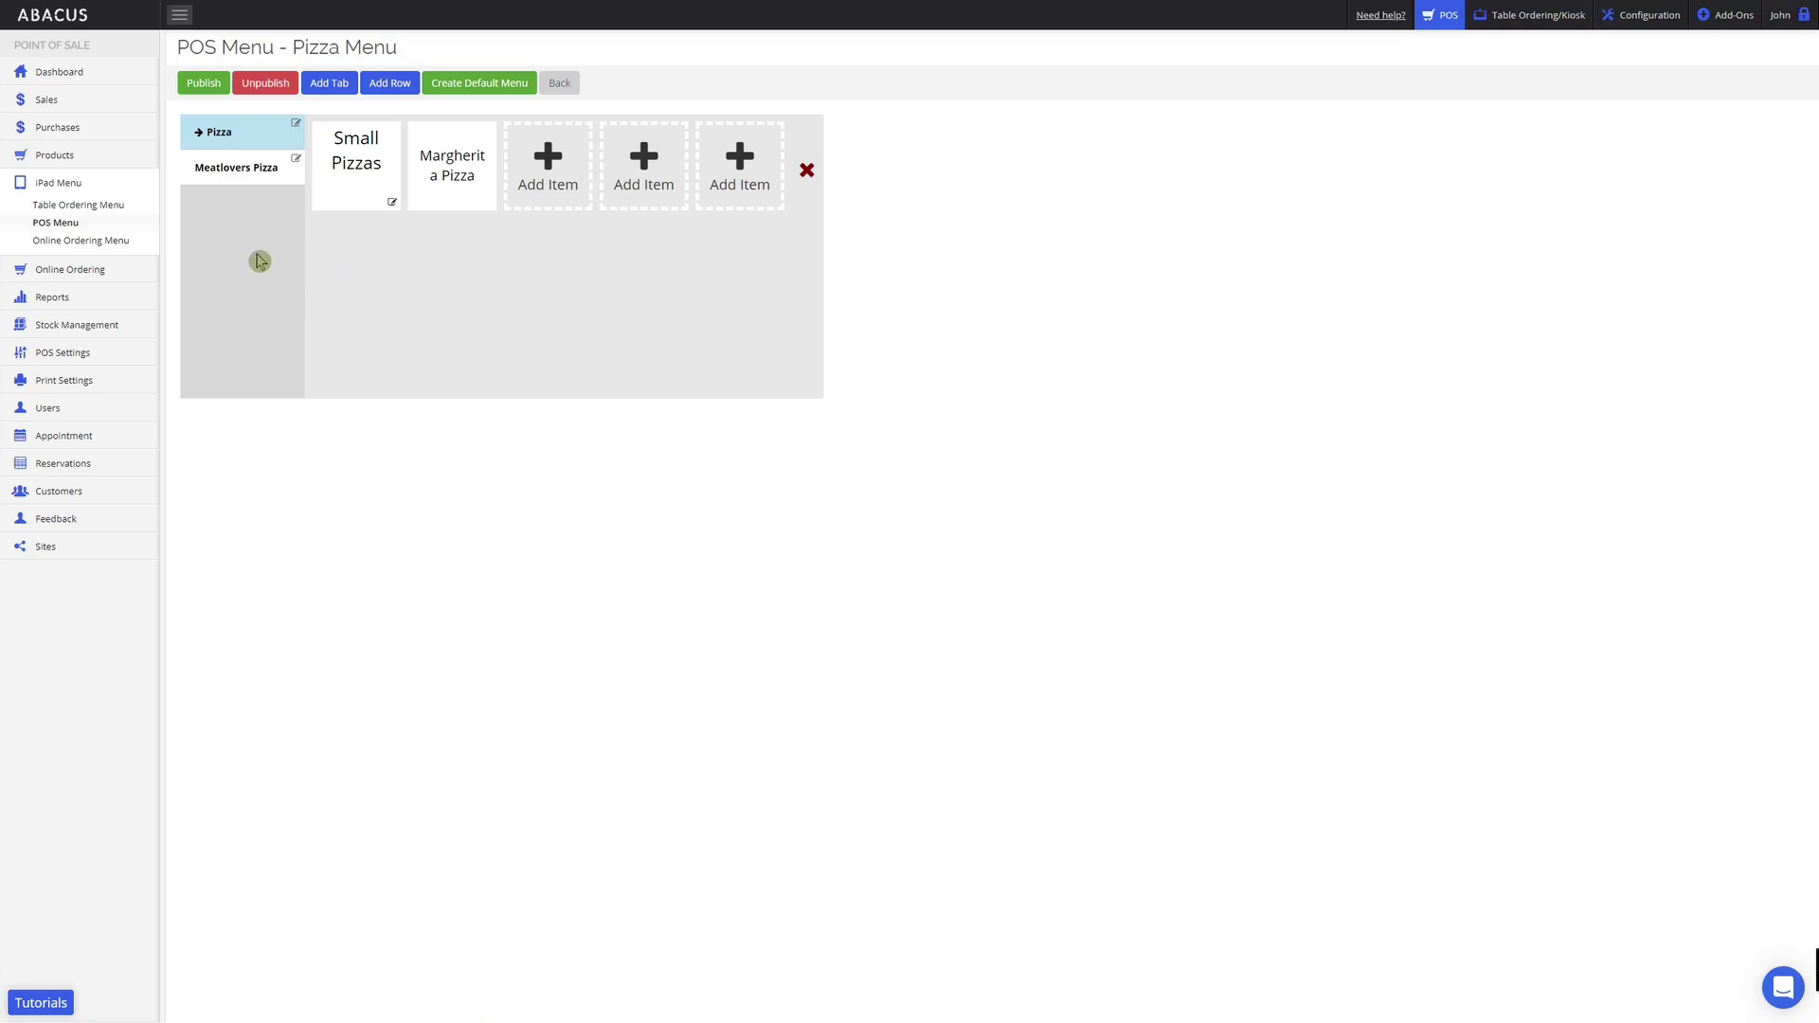
# Return to the POS menu list and review its edit, download, copy and Import options.
pyautogui.click(53, 230)
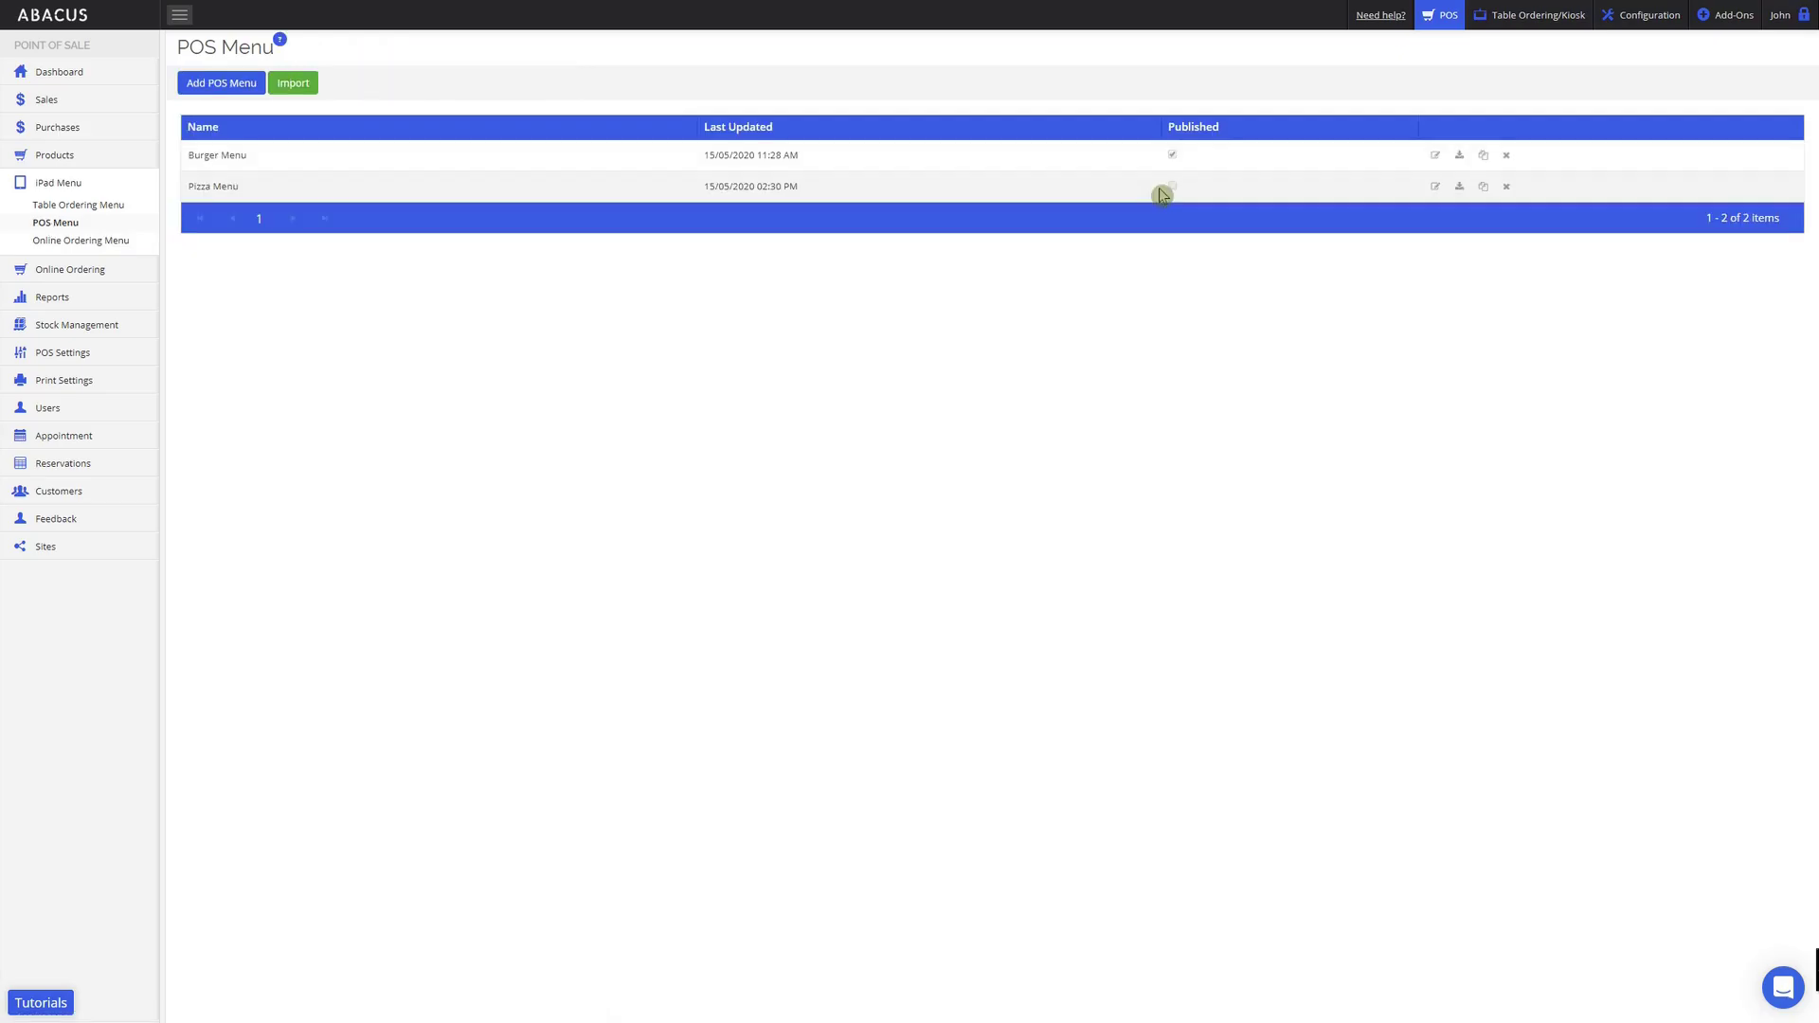
pyautogui.click(1164, 163)
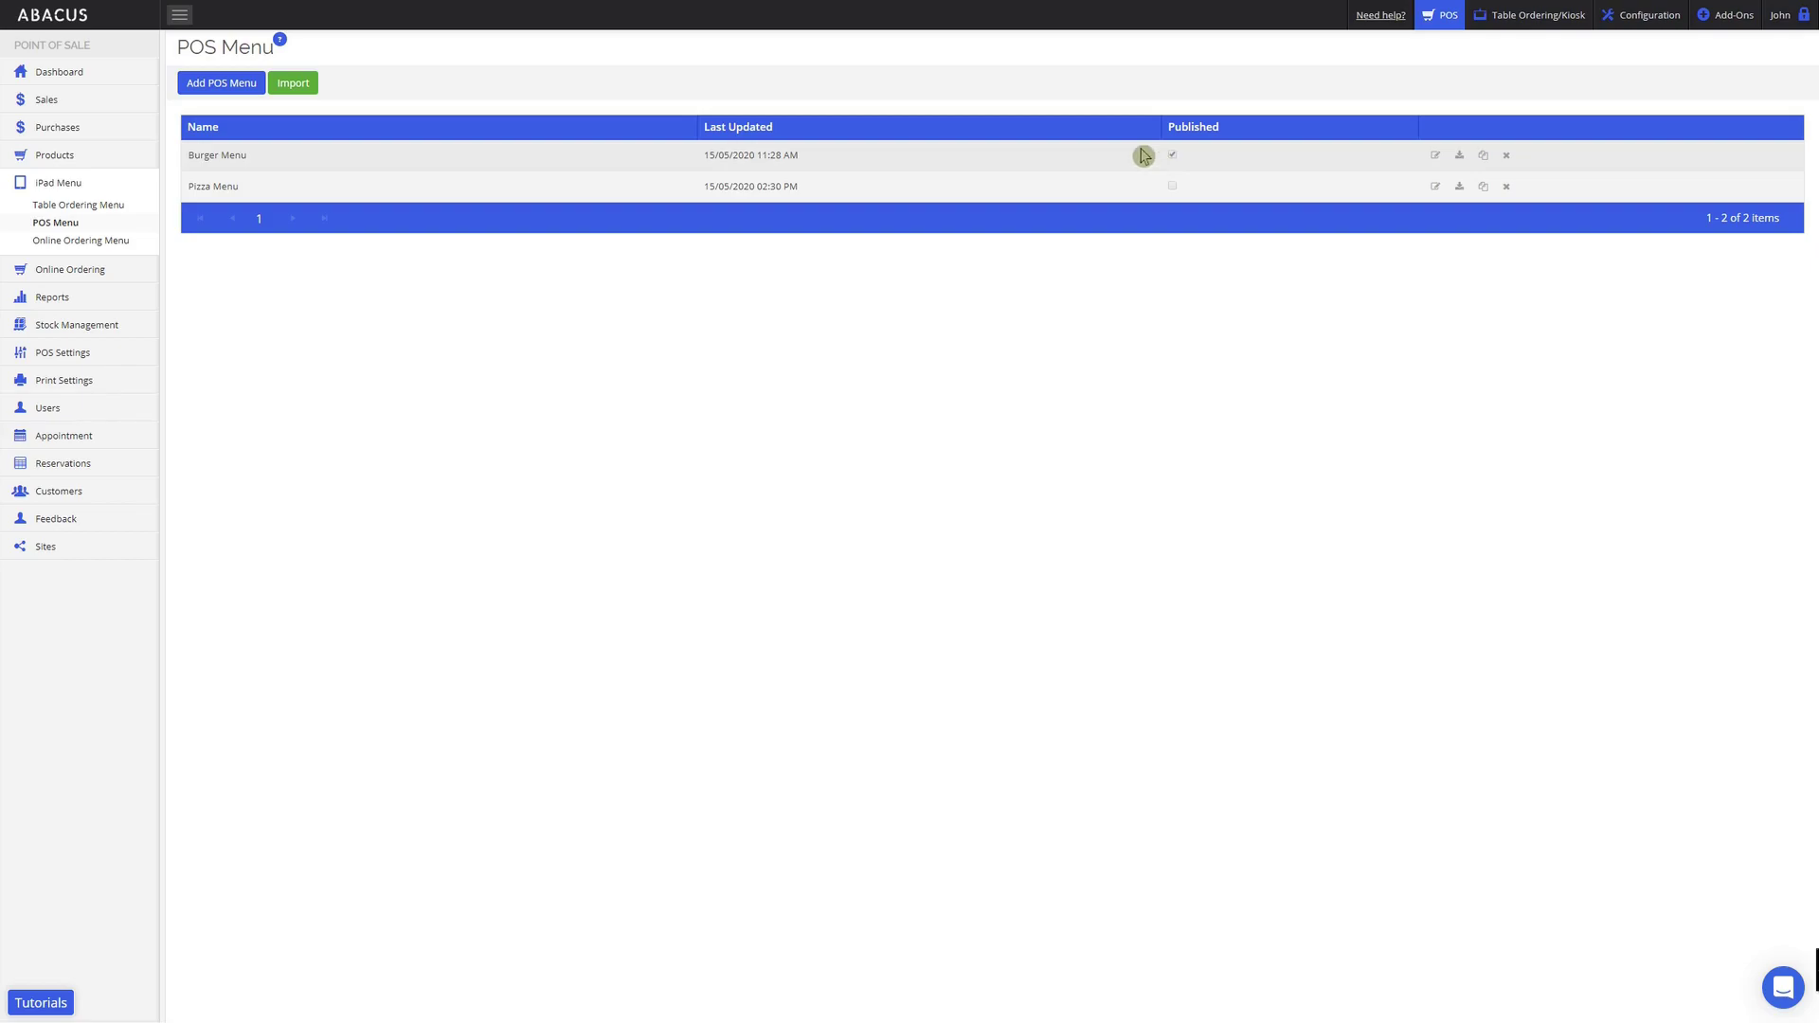
pyautogui.click(1437, 157)
pyautogui.click(1460, 158)
pyautogui.click(1462, 175)
pyautogui.click(294, 85)
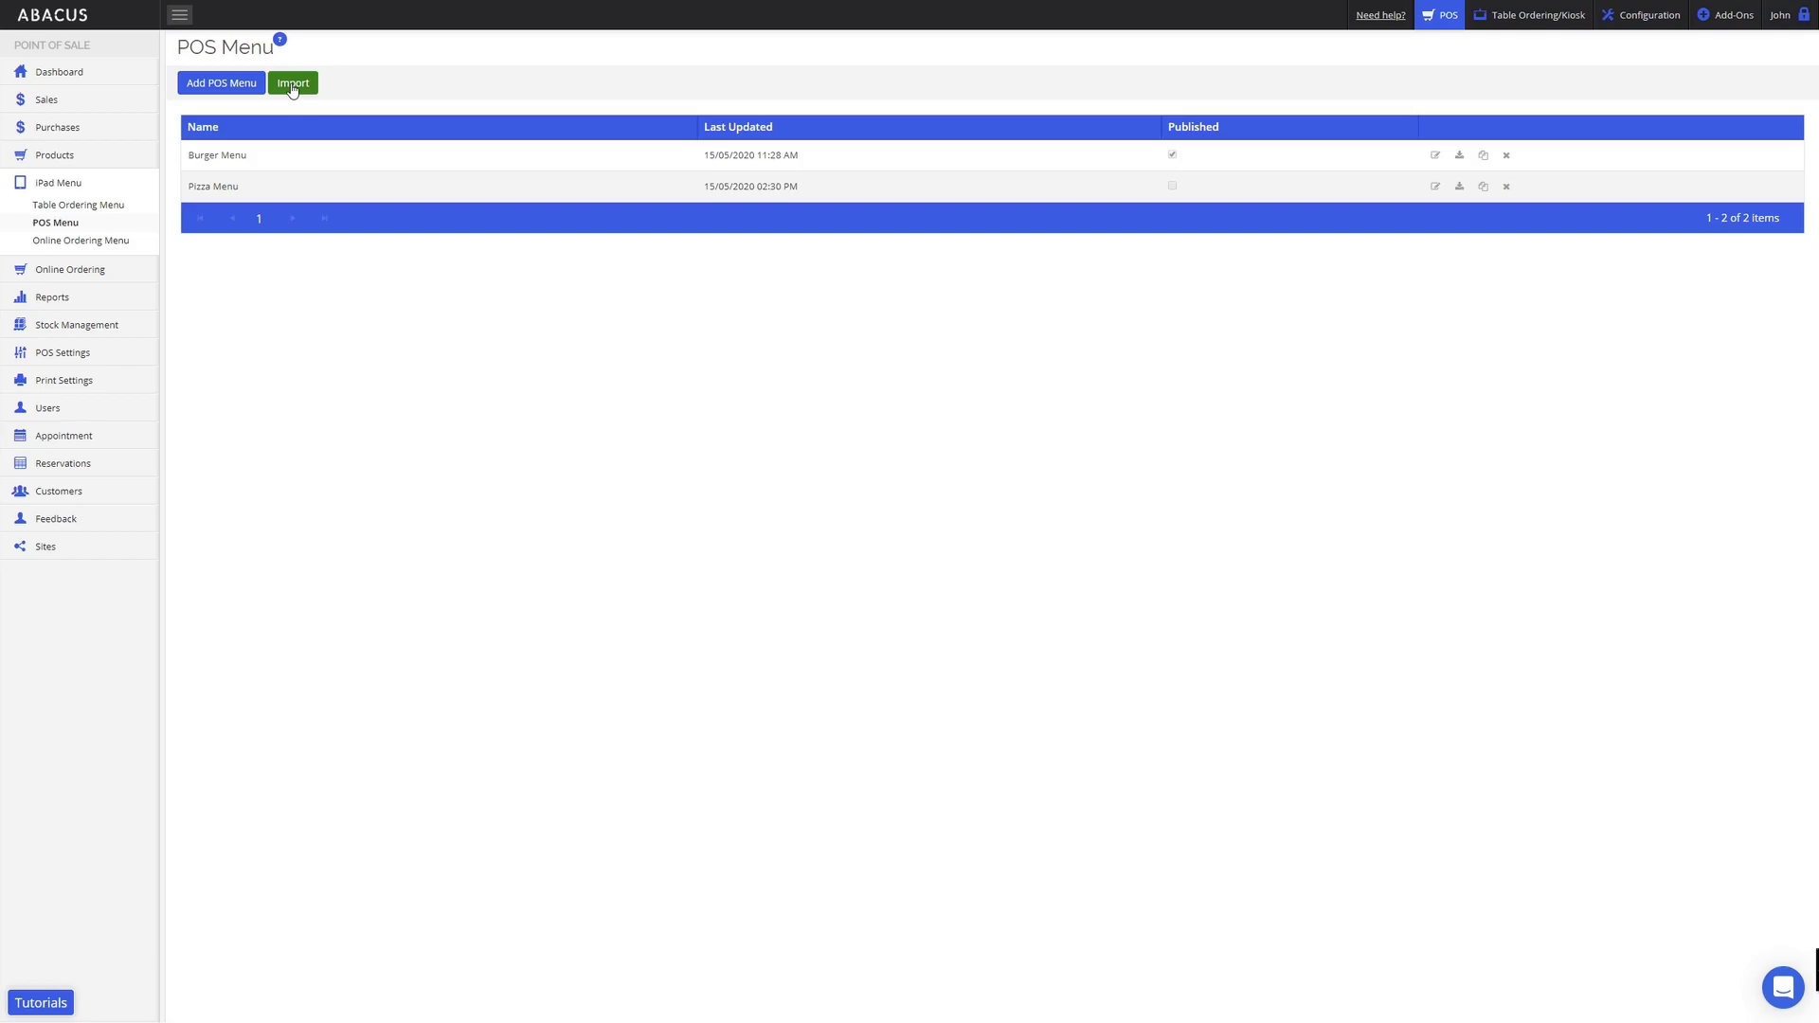
pyautogui.click(1484, 157)
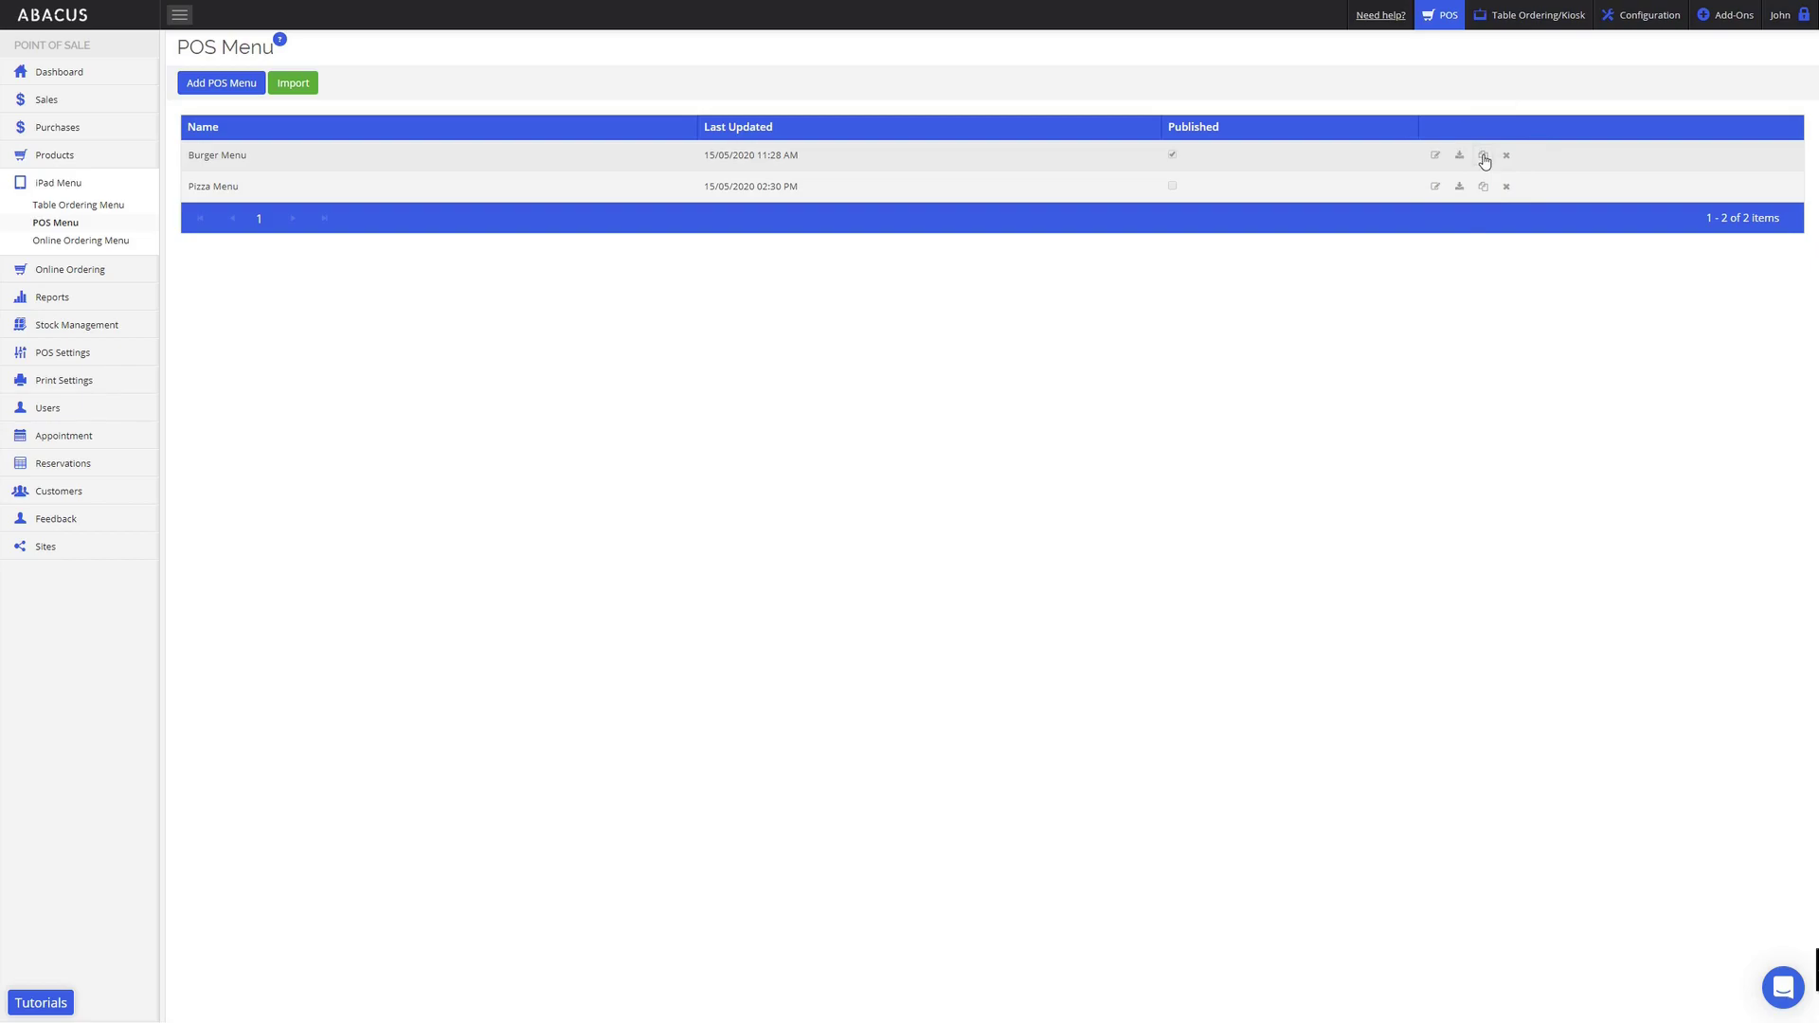
# Copy the Burger Menu and mark the resulting Copy of Burger Menu as published.
pyautogui.click(1484, 157)
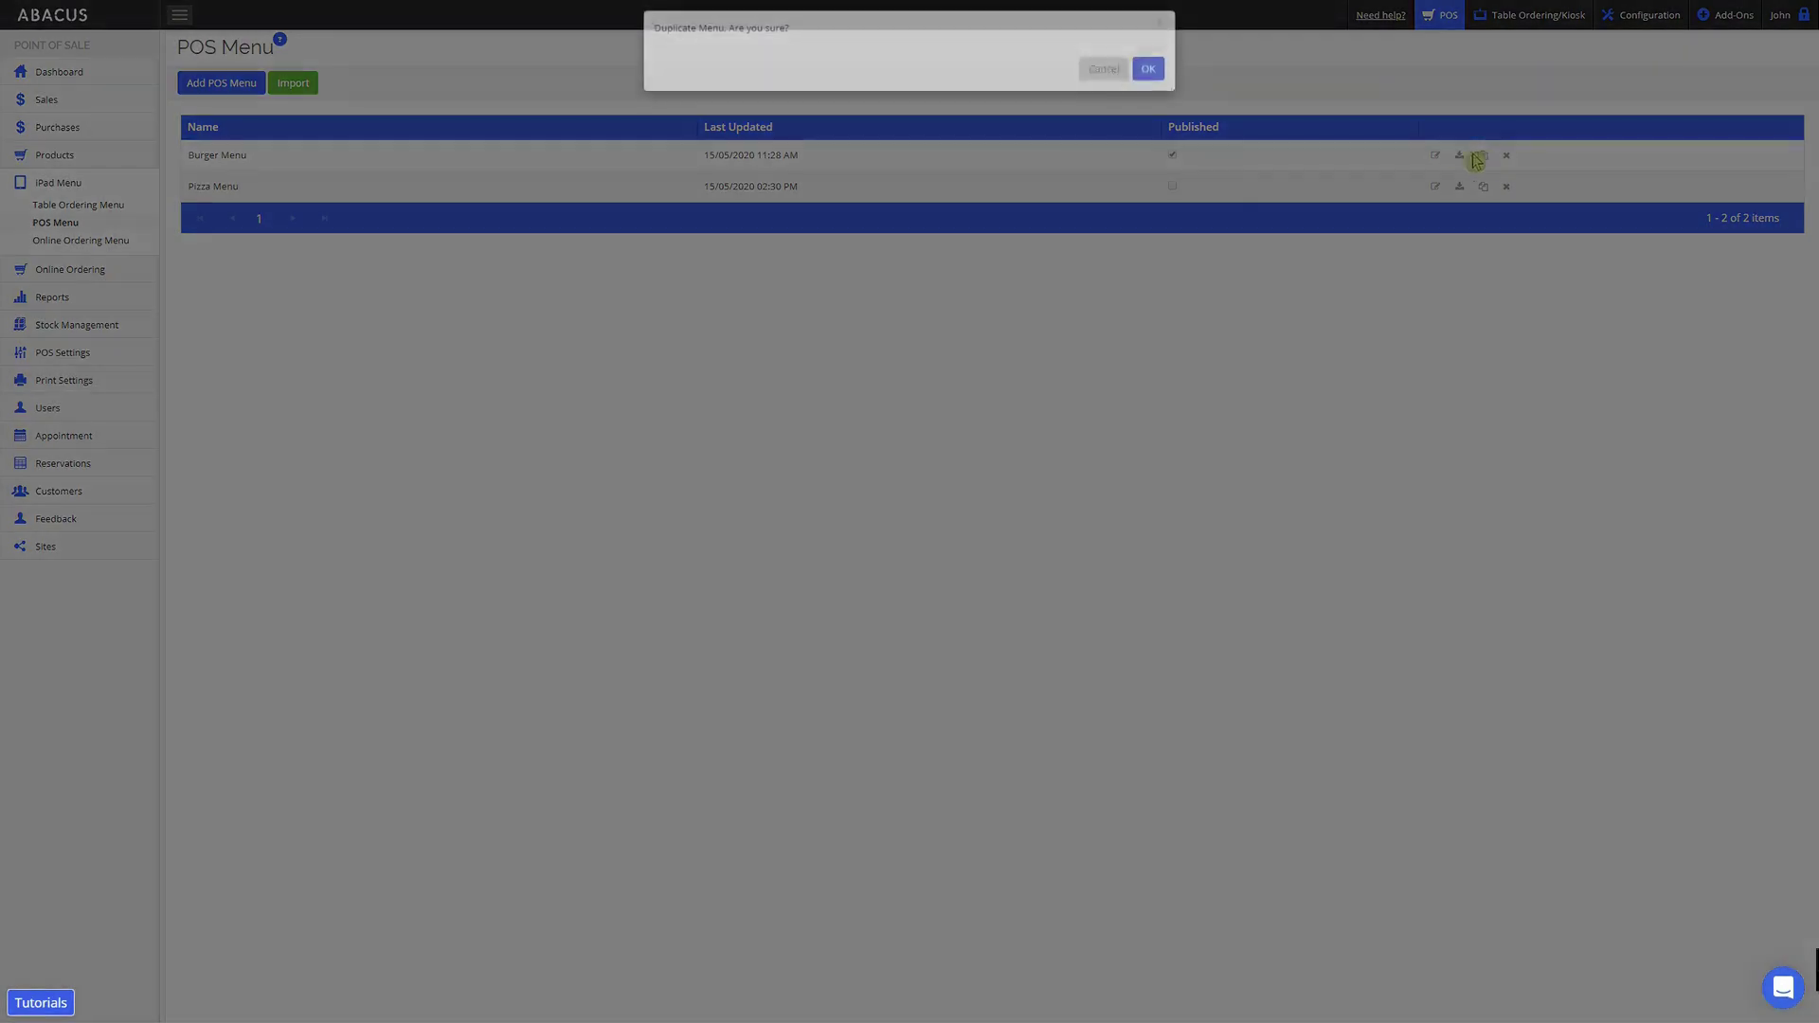
pyautogui.click(1148, 82)
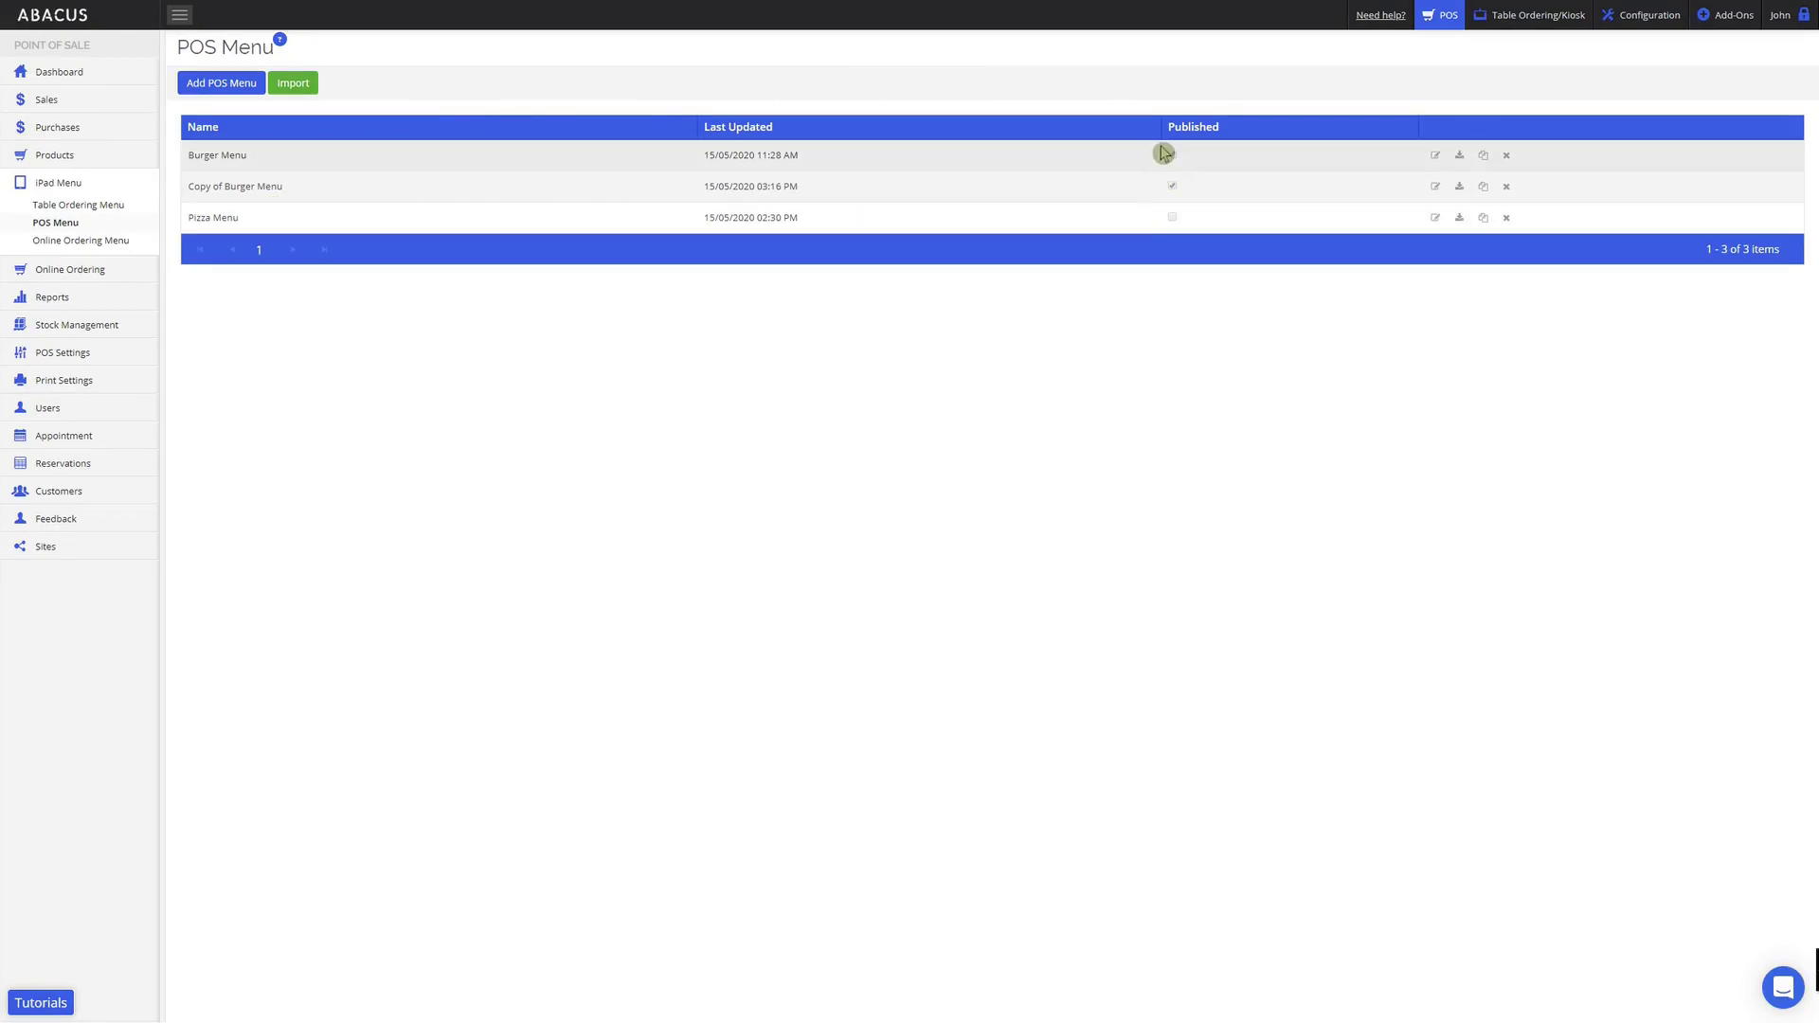
pyautogui.click(1165, 187)
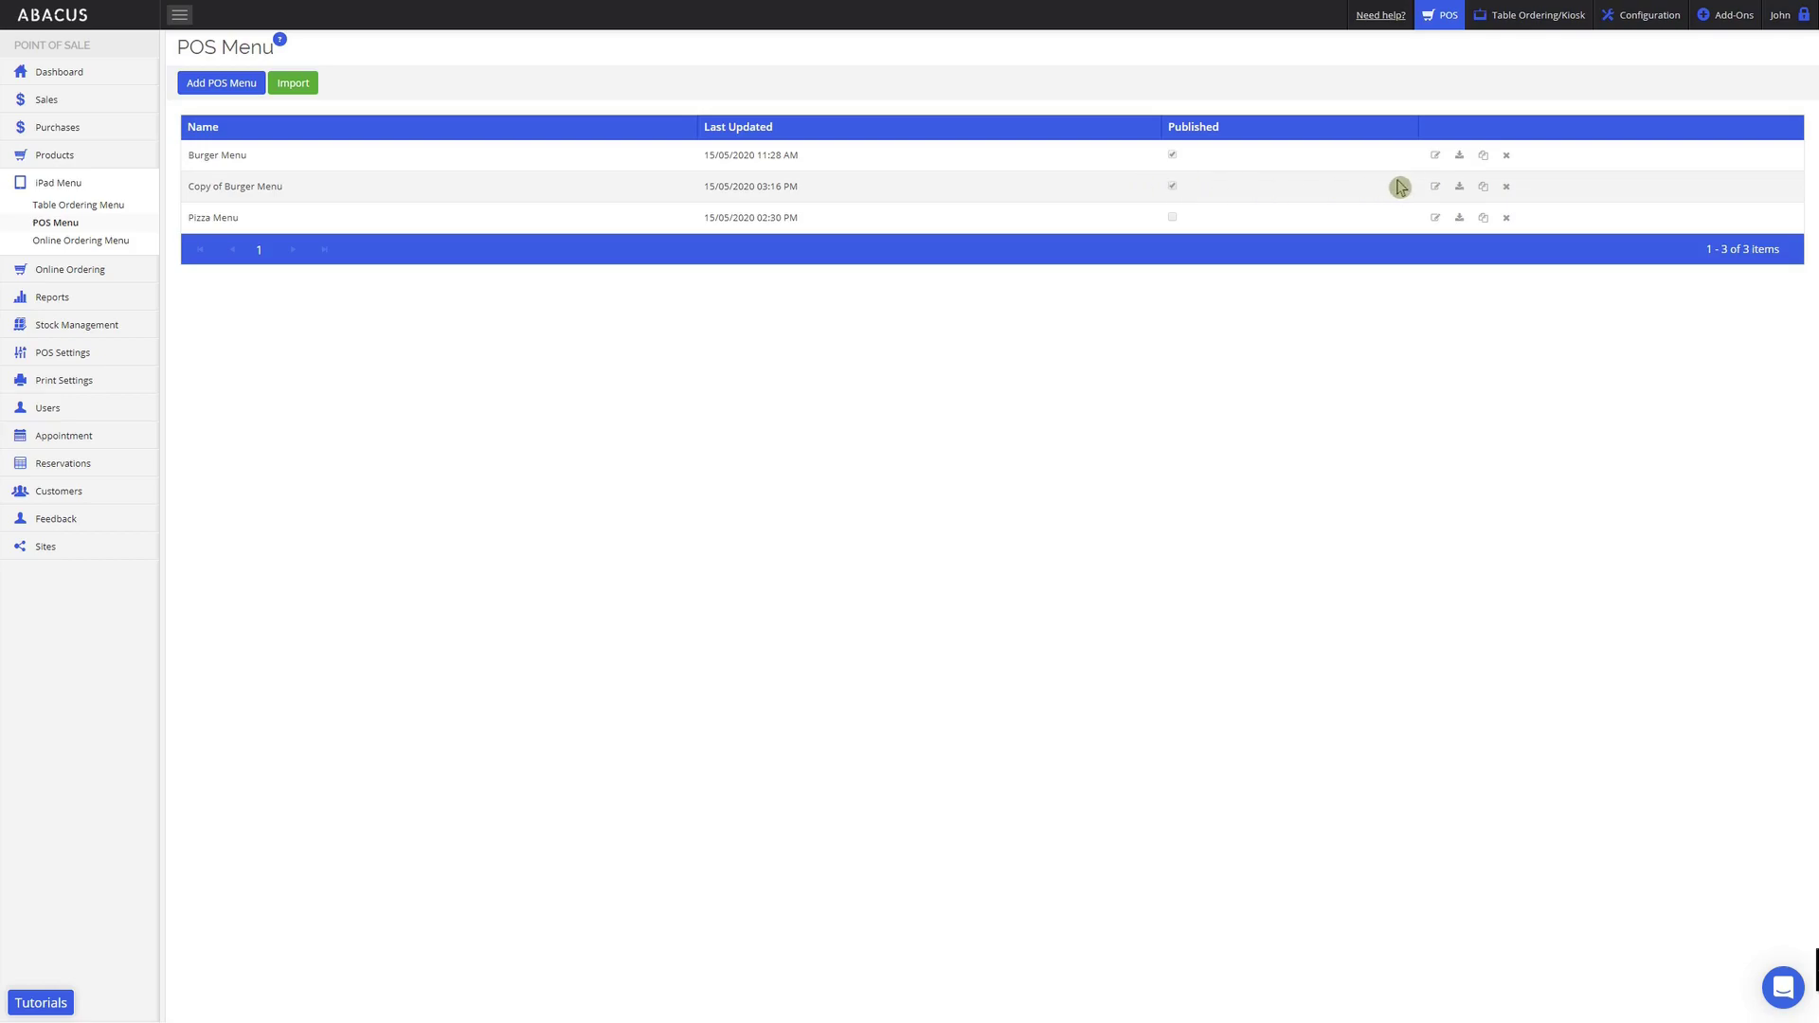
# Unpublish Copy of Burger Menu from its editor, then go back to the POS menu list.
pyautogui.click(1435, 188)
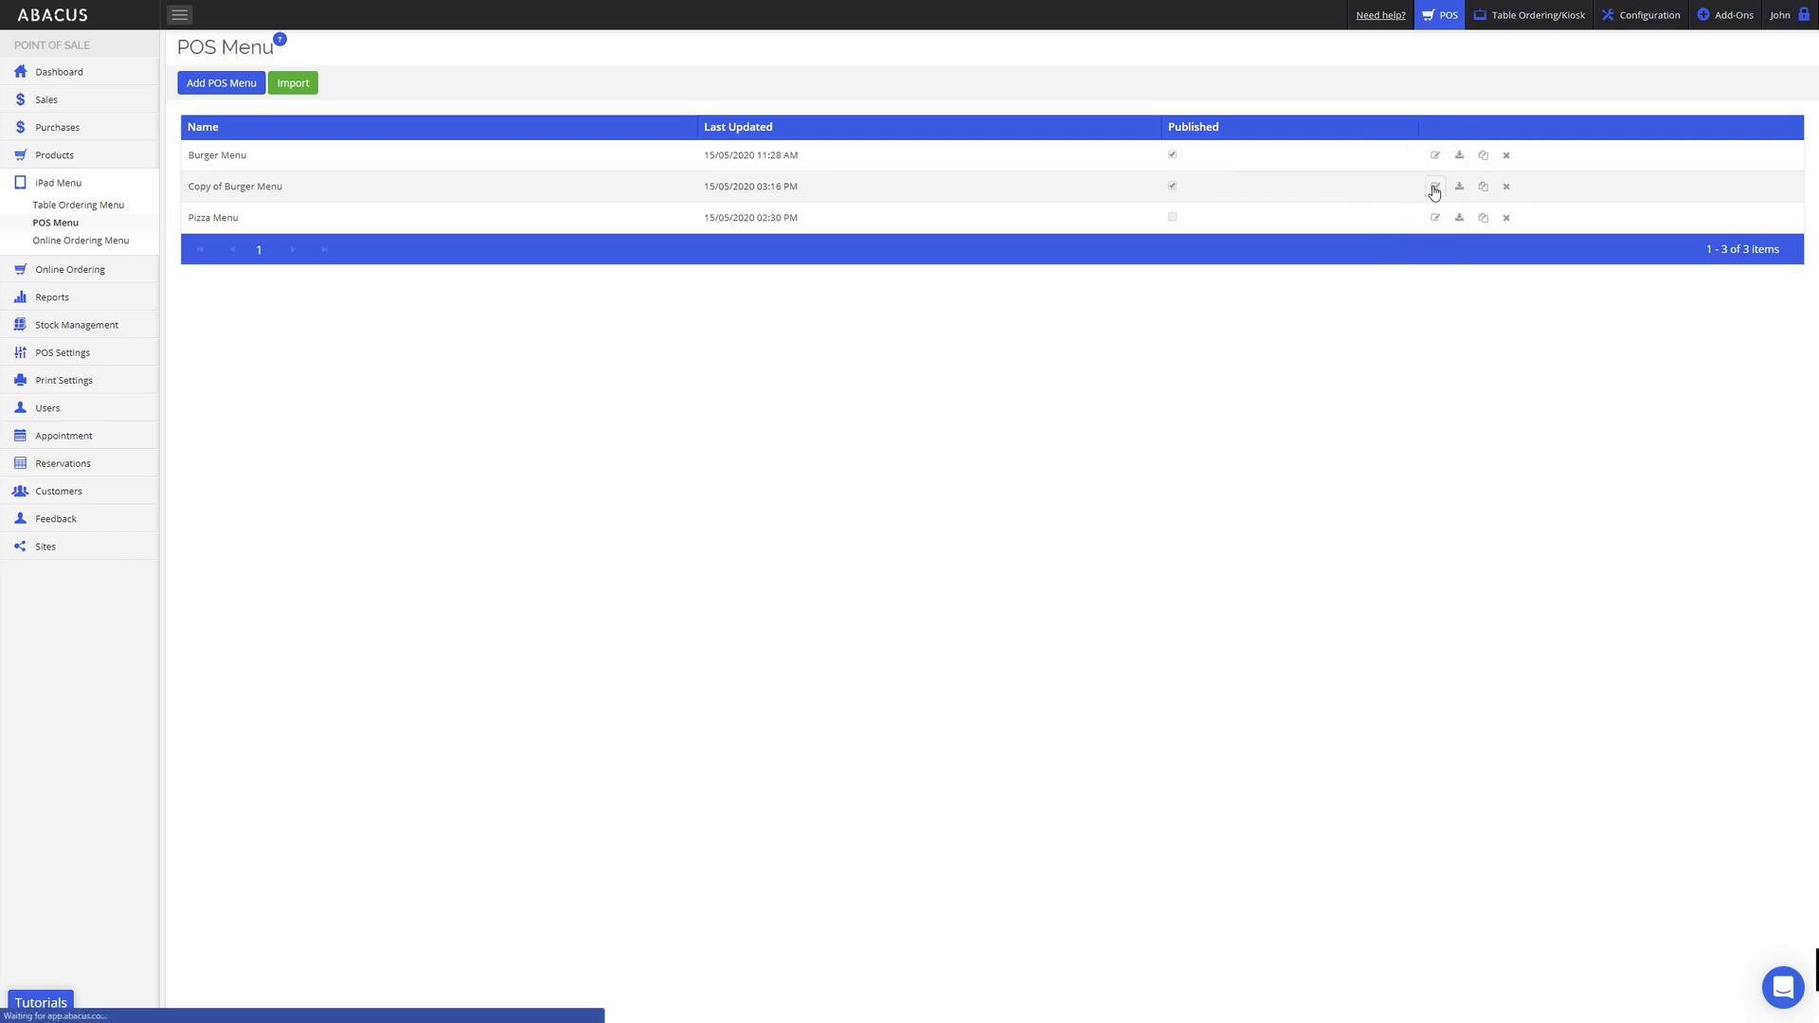
pyautogui.click(273, 85)
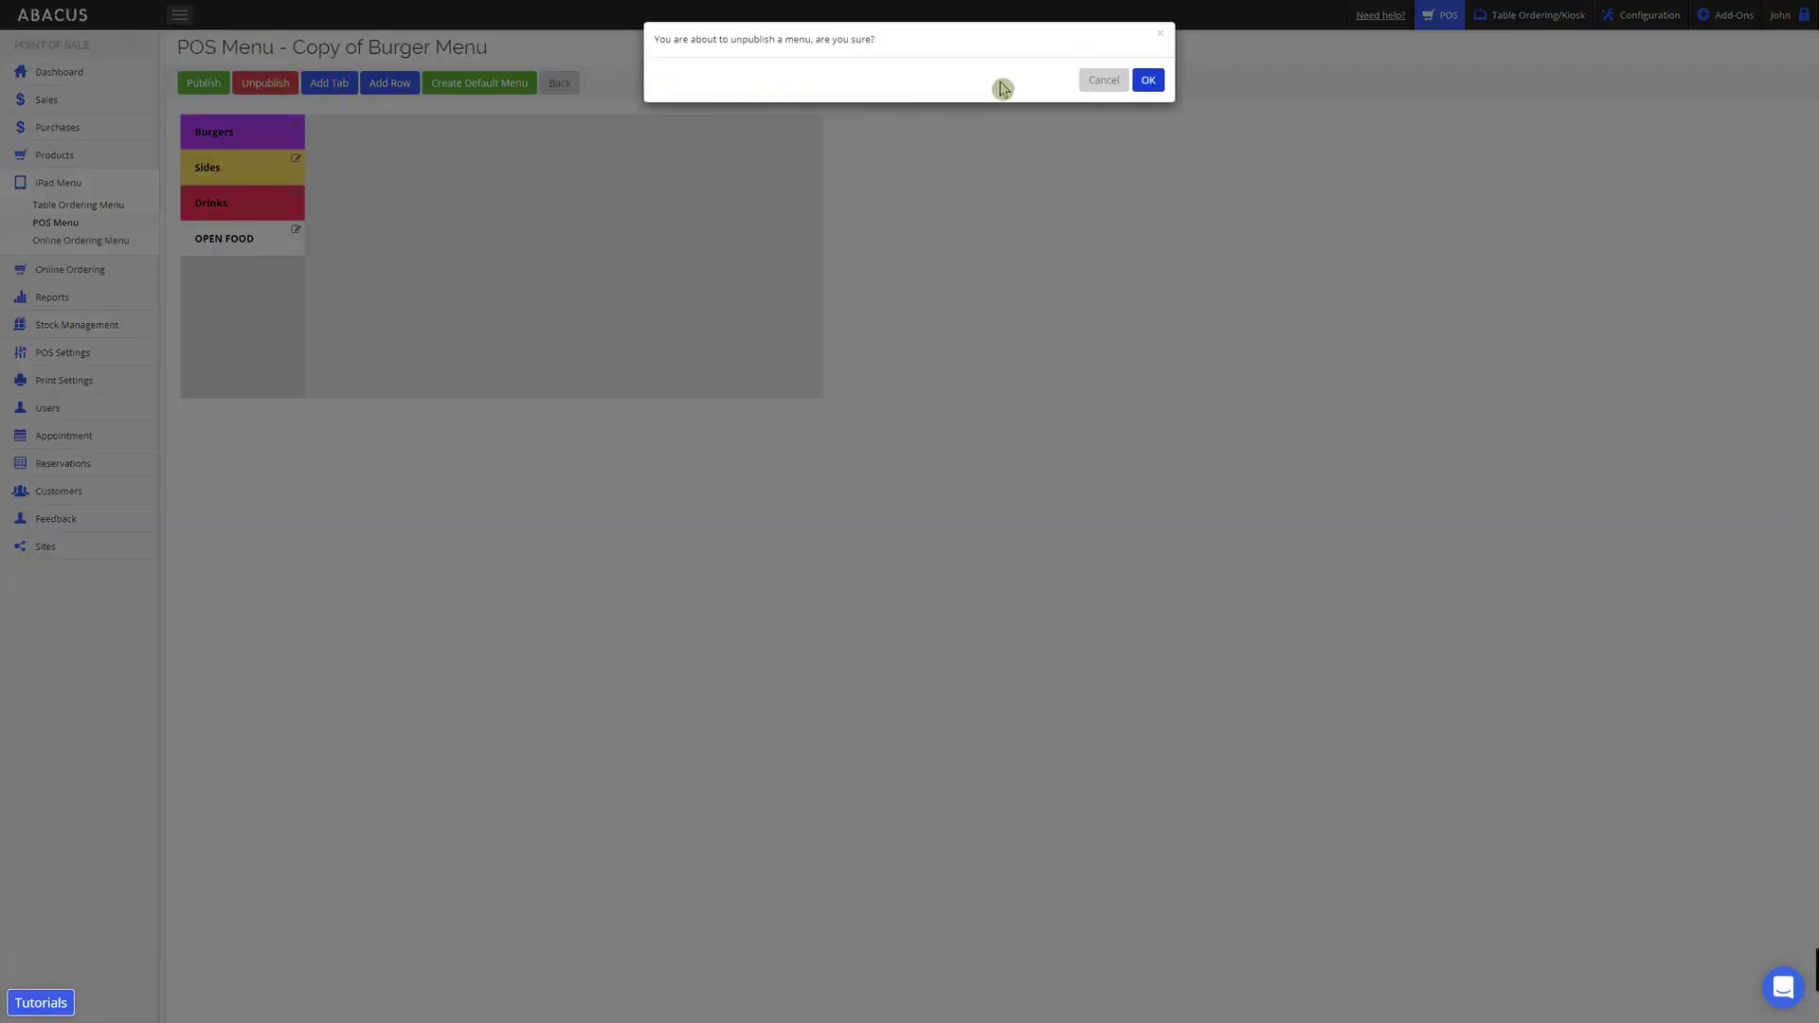
pyautogui.click(1150, 82)
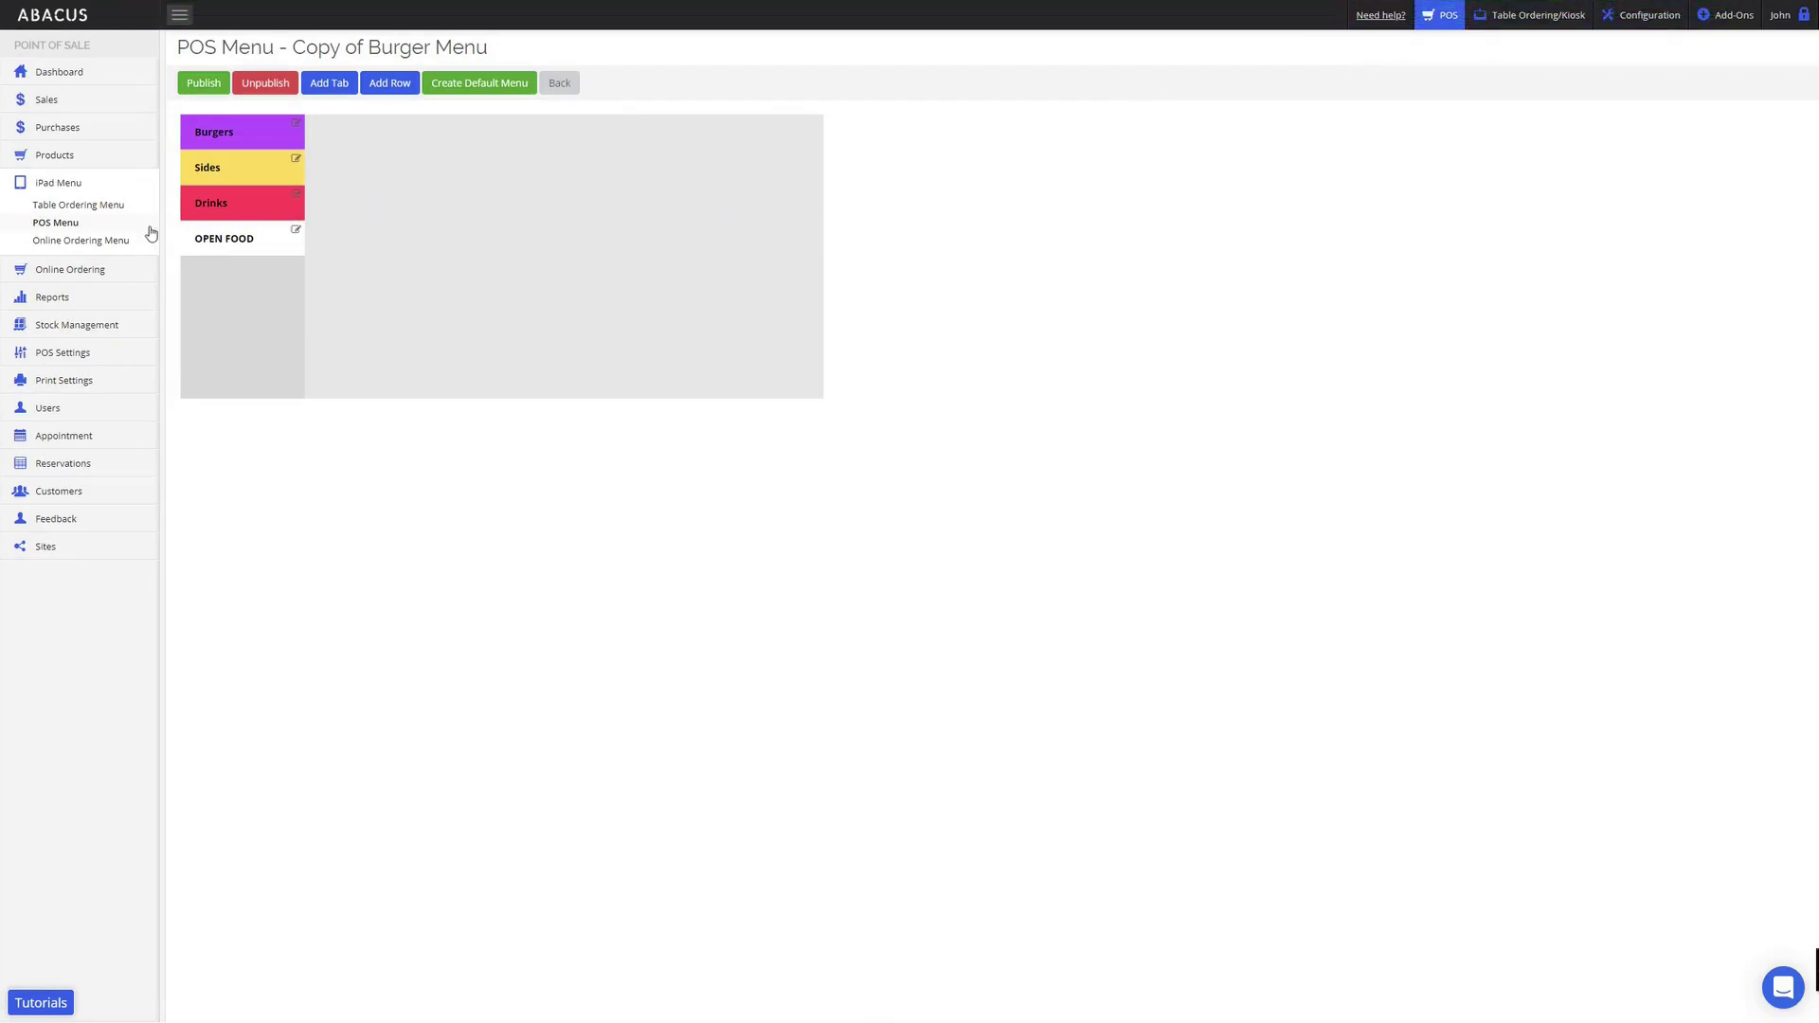
pyautogui.click(63, 229)
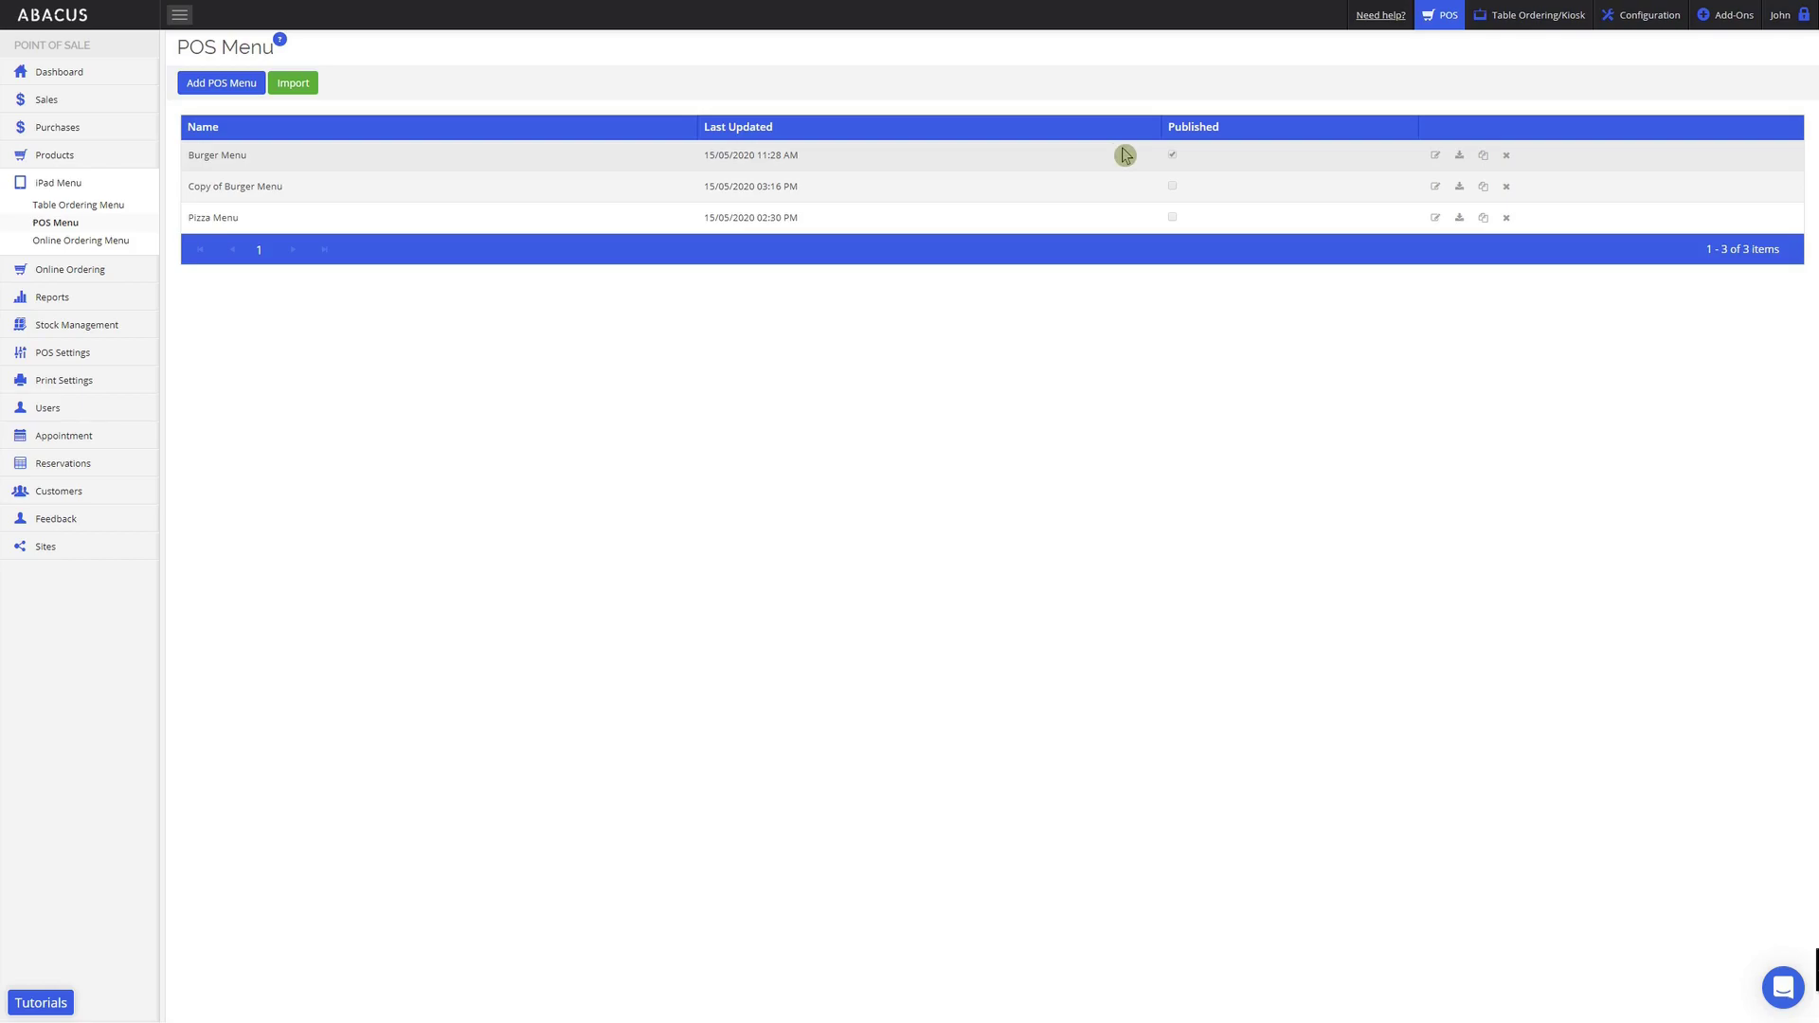
# Add a POS menu named 'Category Menu', open it, and choose Create Default Menu.
pyautogui.click(210, 80)
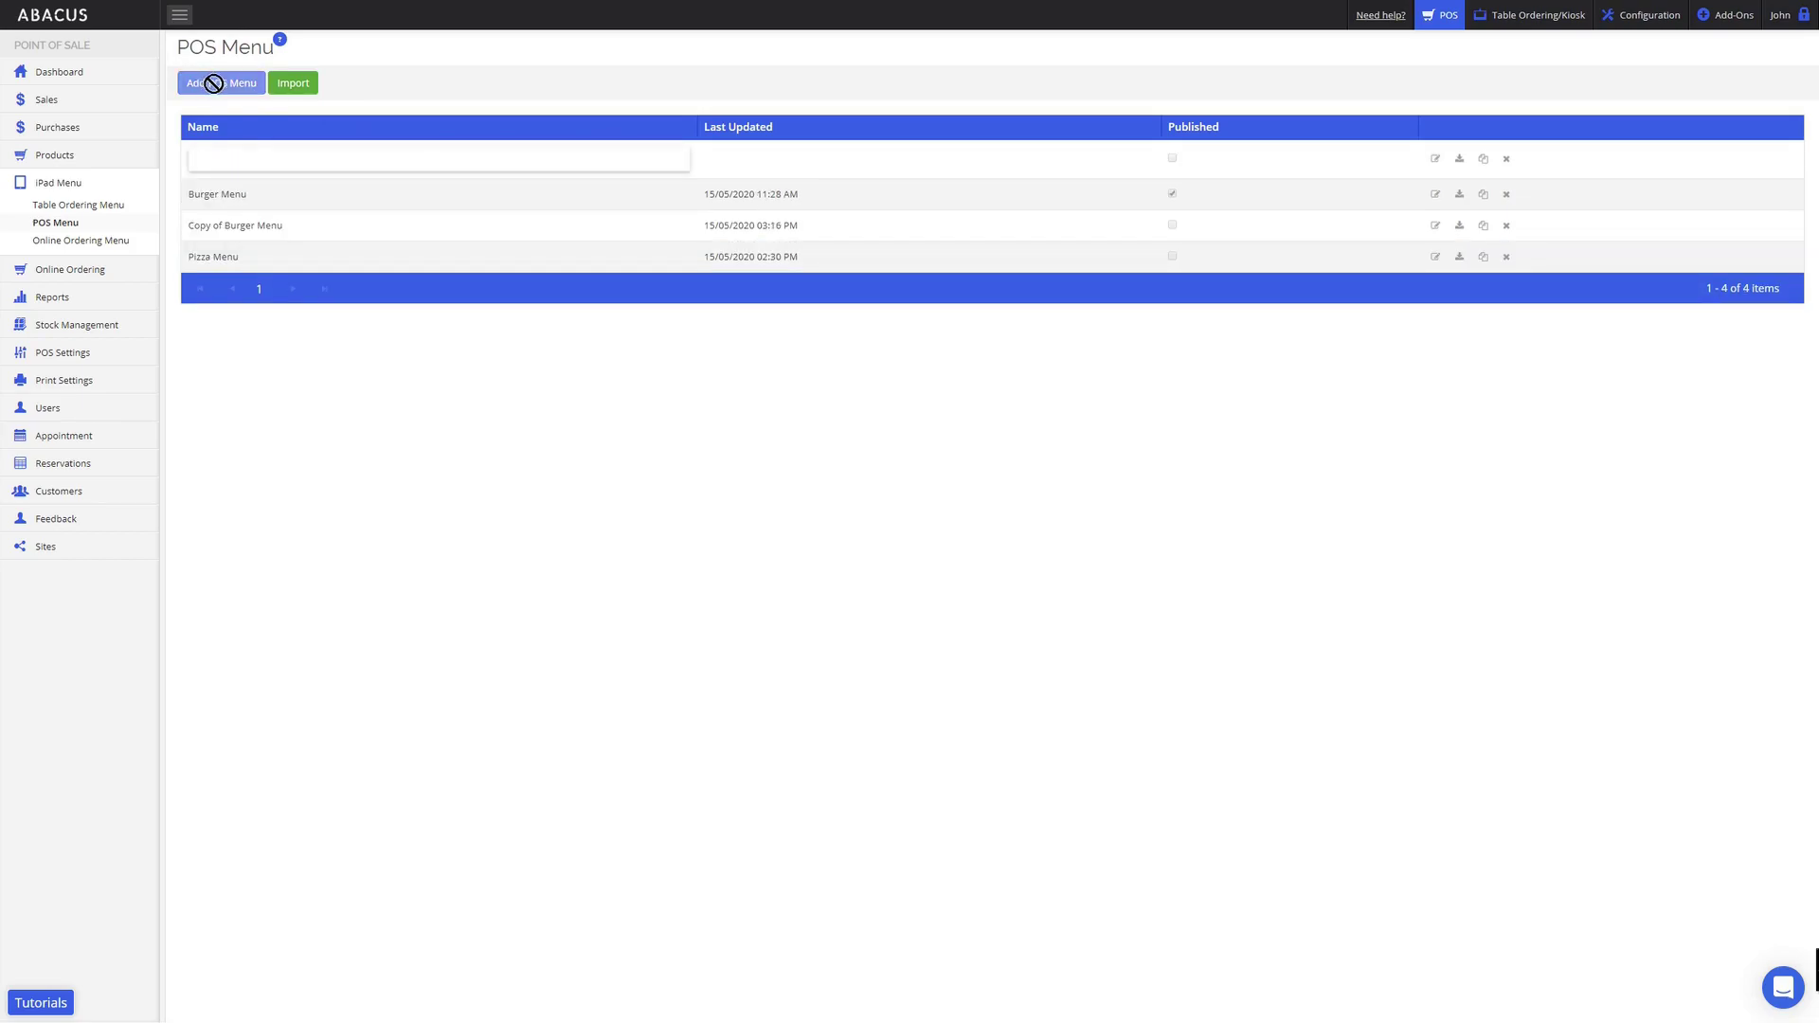
pyautogui.click(272, 155)
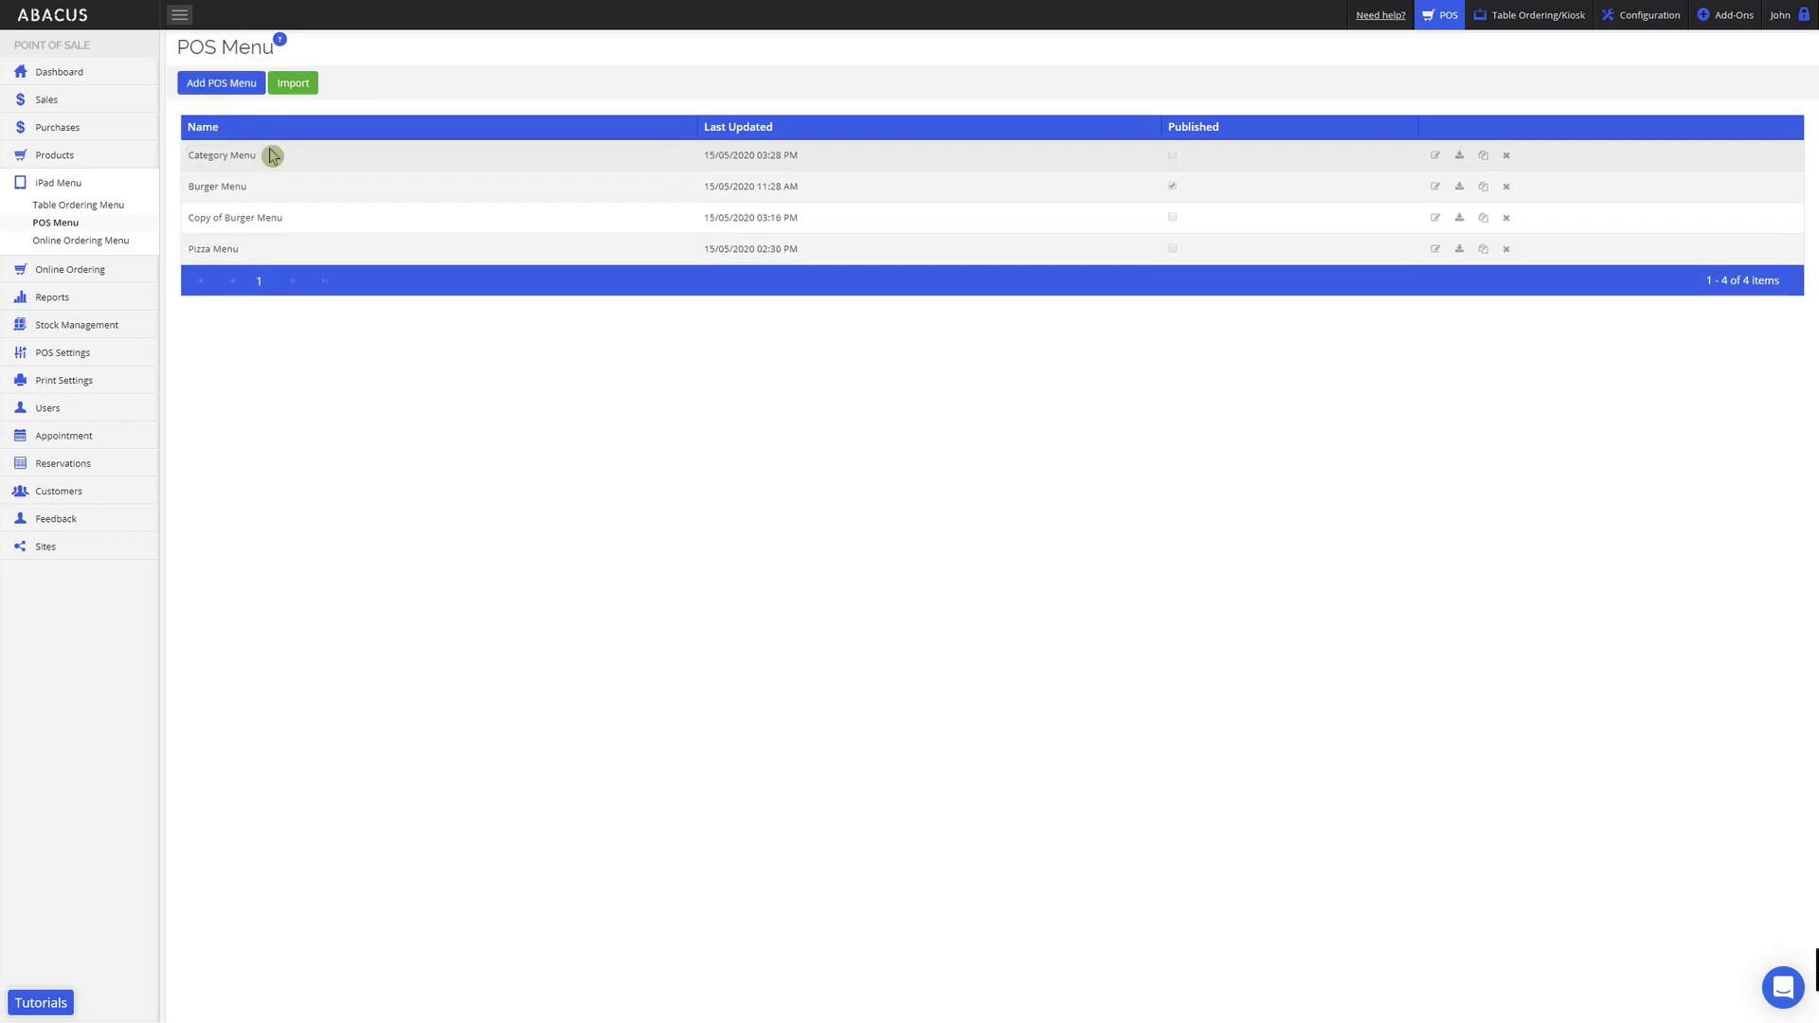
pyautogui.click(1434, 156)
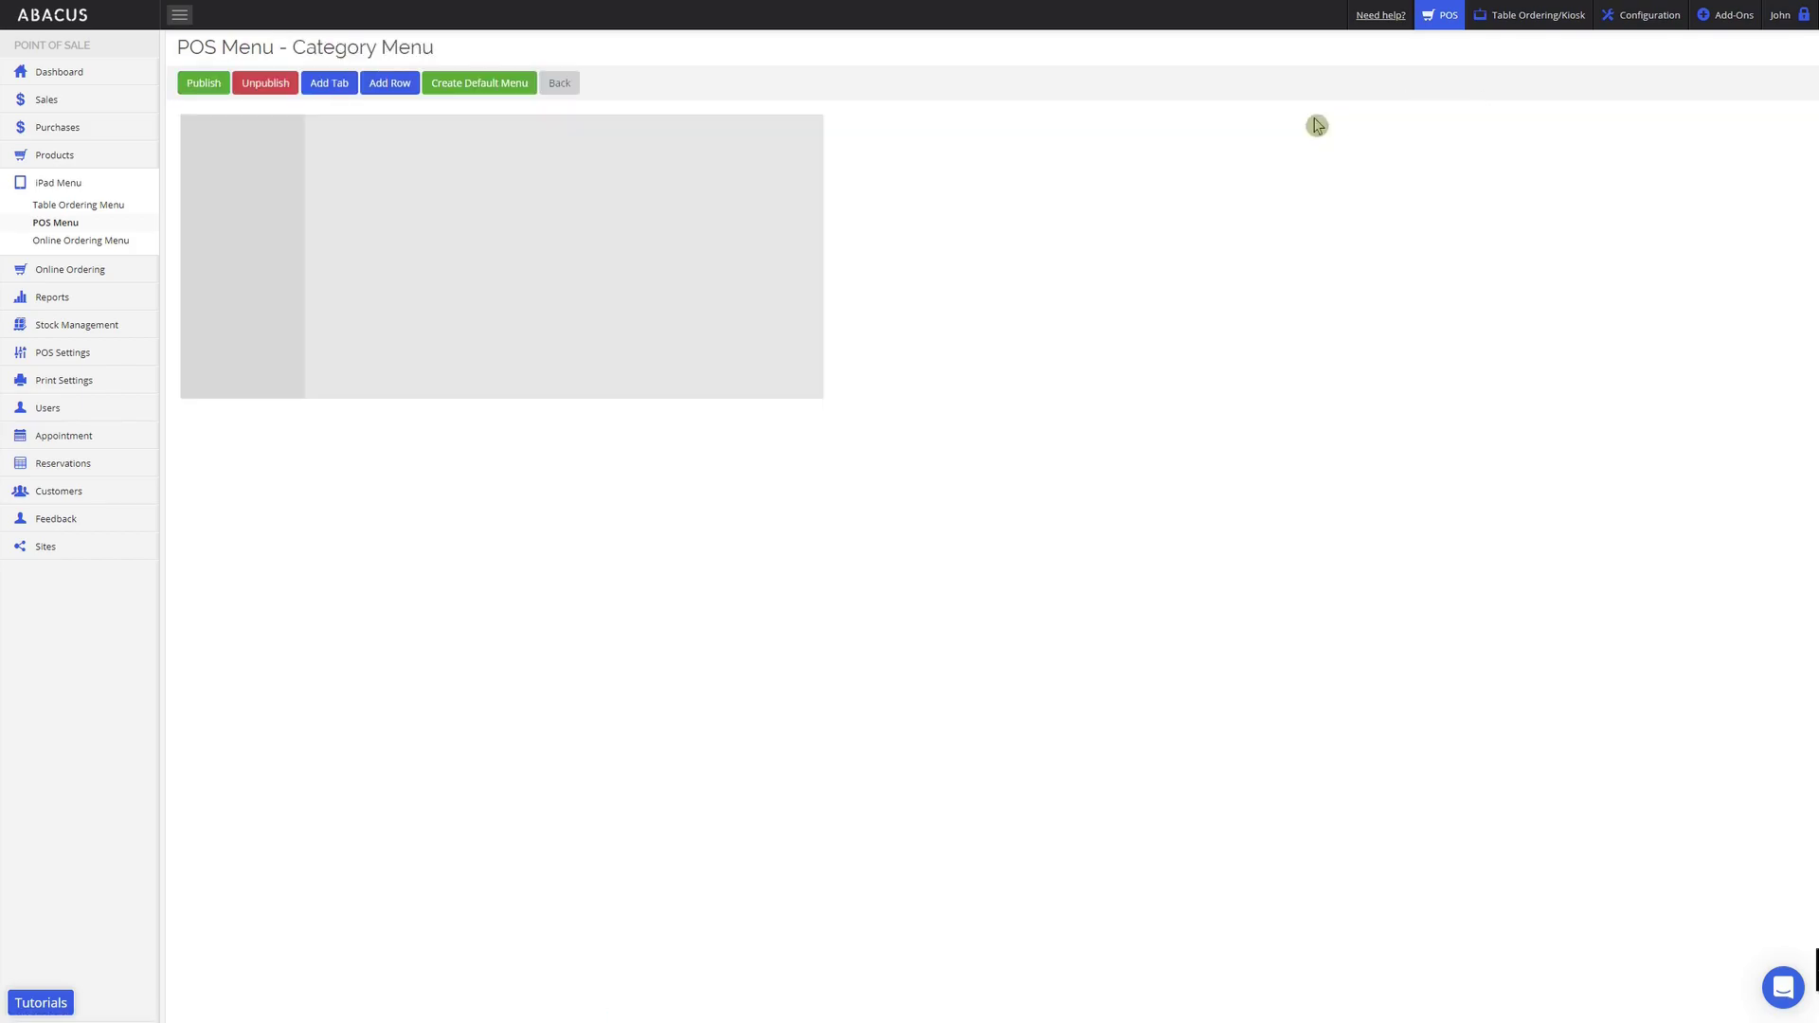
pyautogui.click(476, 83)
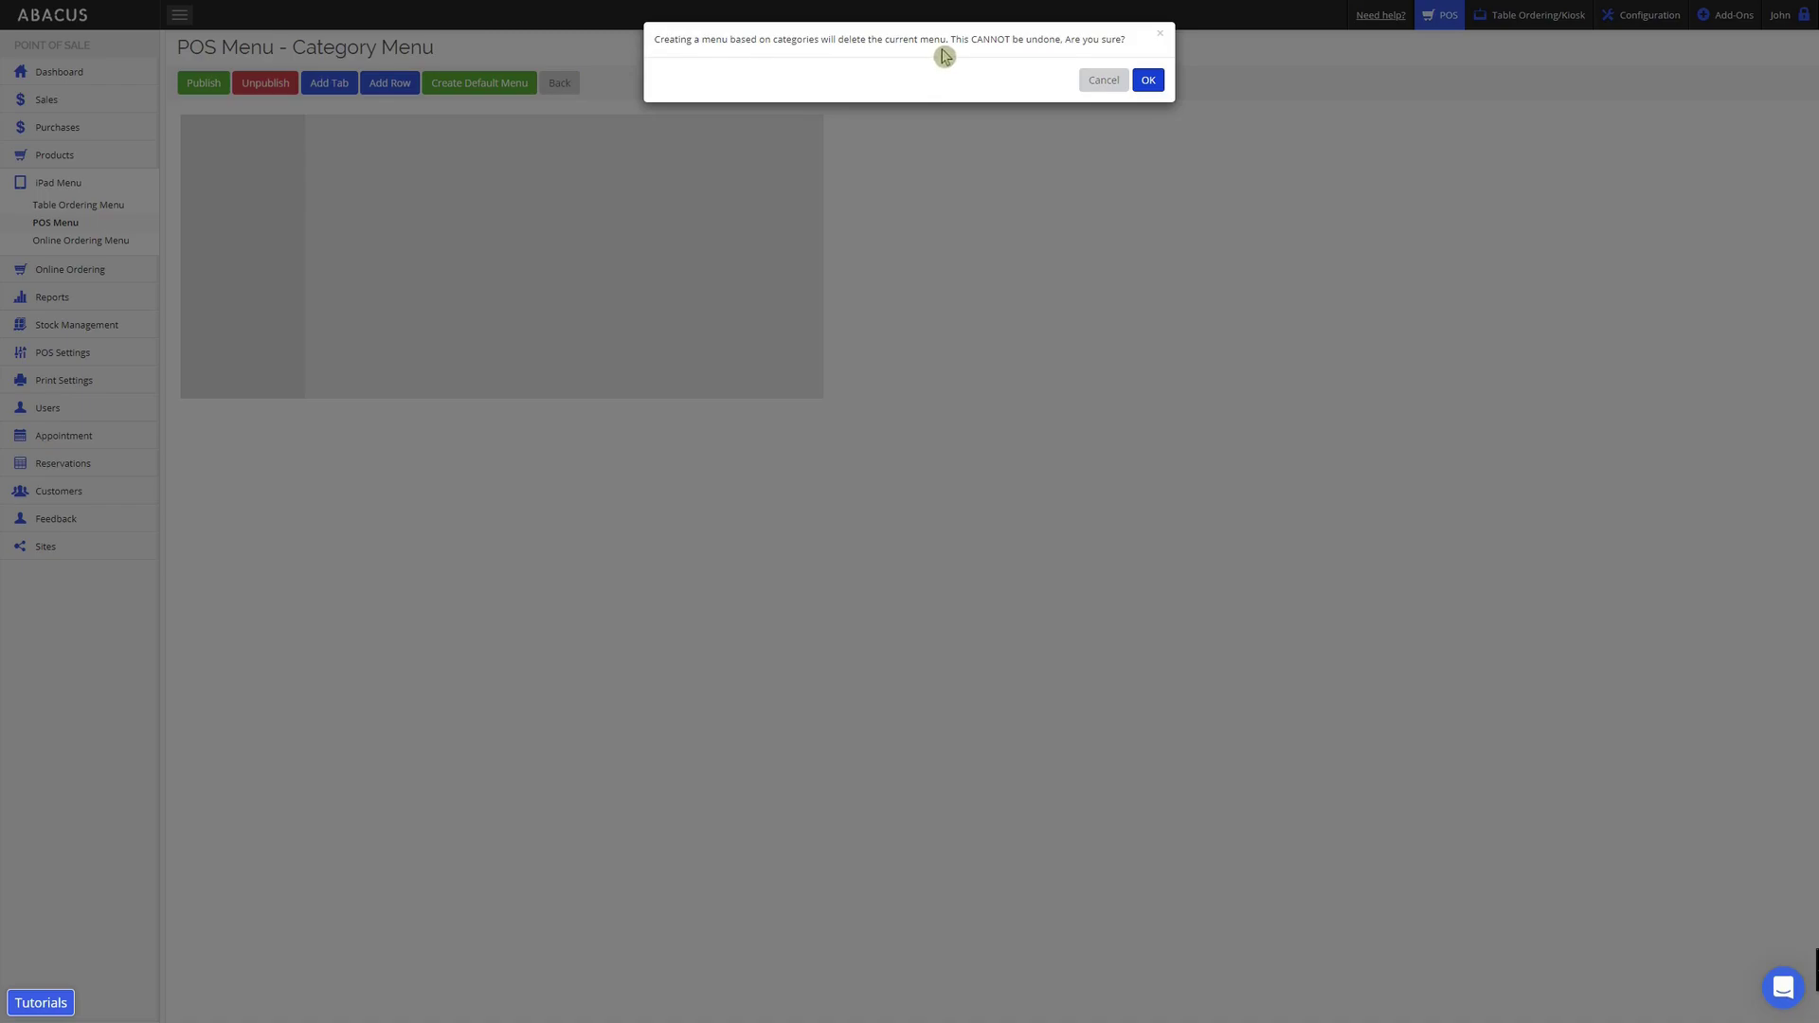
# Confirm building Category Menu from categories, then view the items on the Burgers tab.
pyautogui.click(1146, 82)
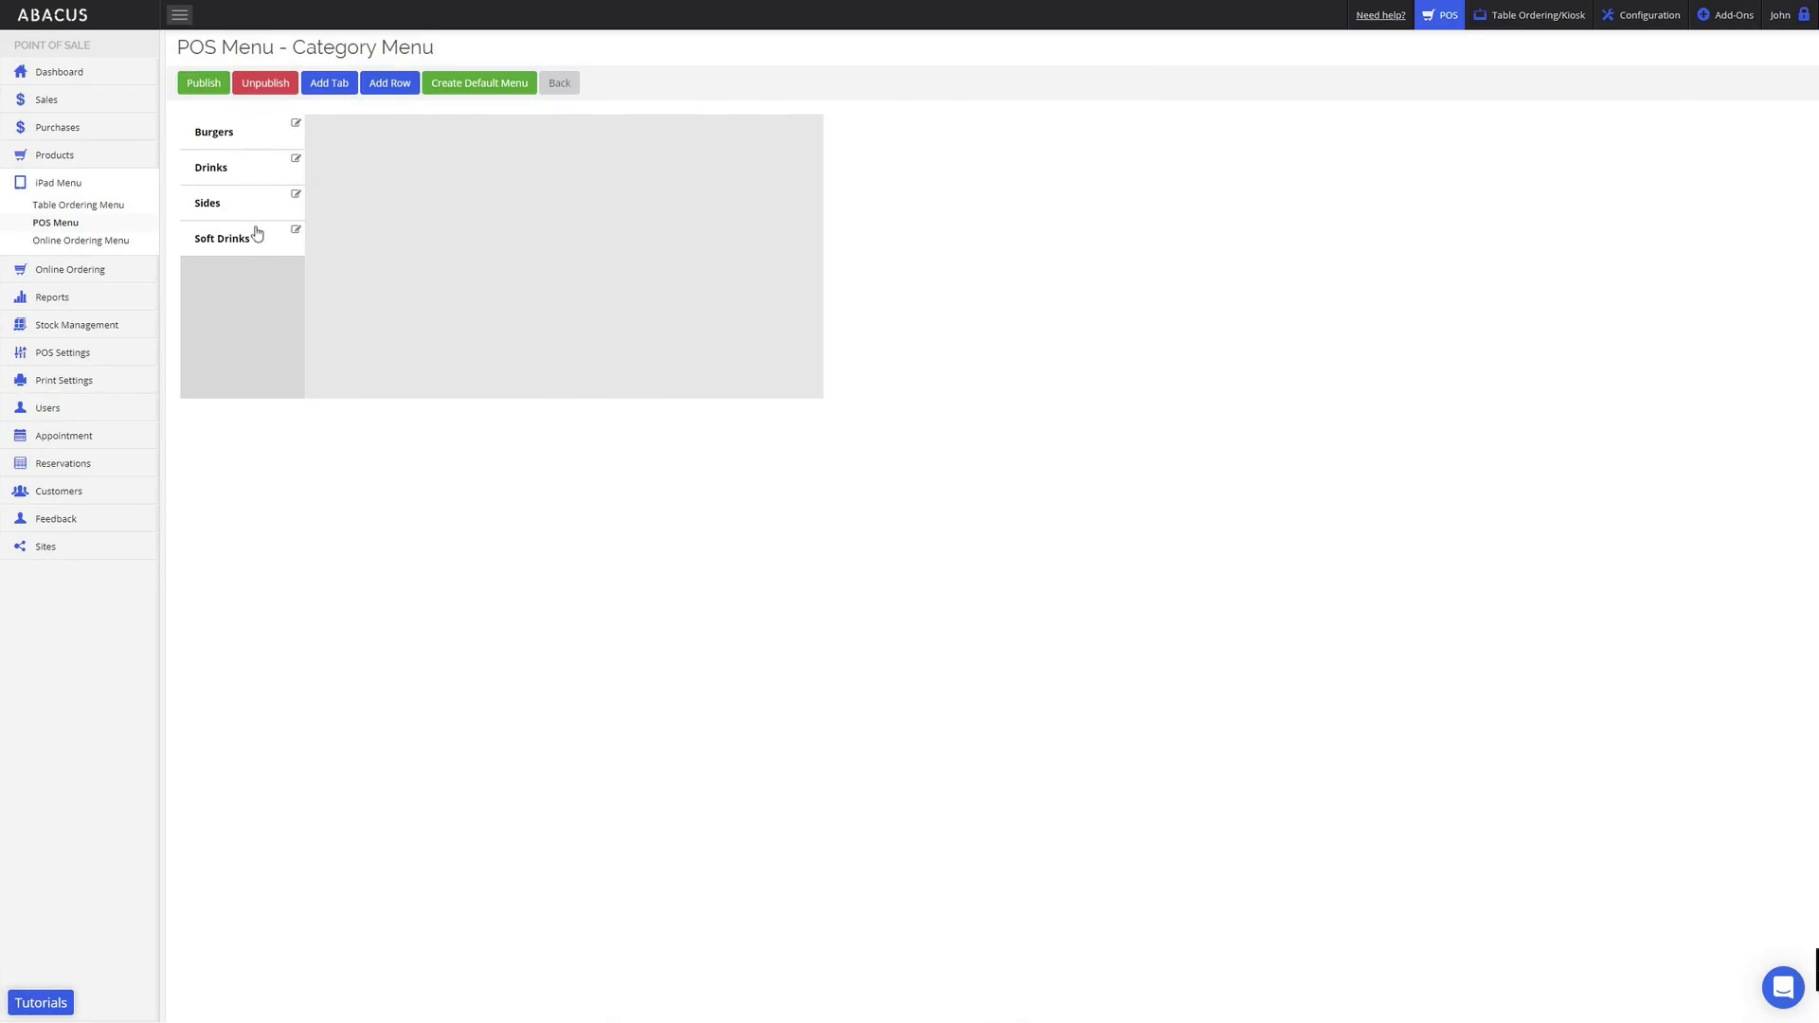
pyautogui.click(1007, 149)
pyautogui.click(243, 137)
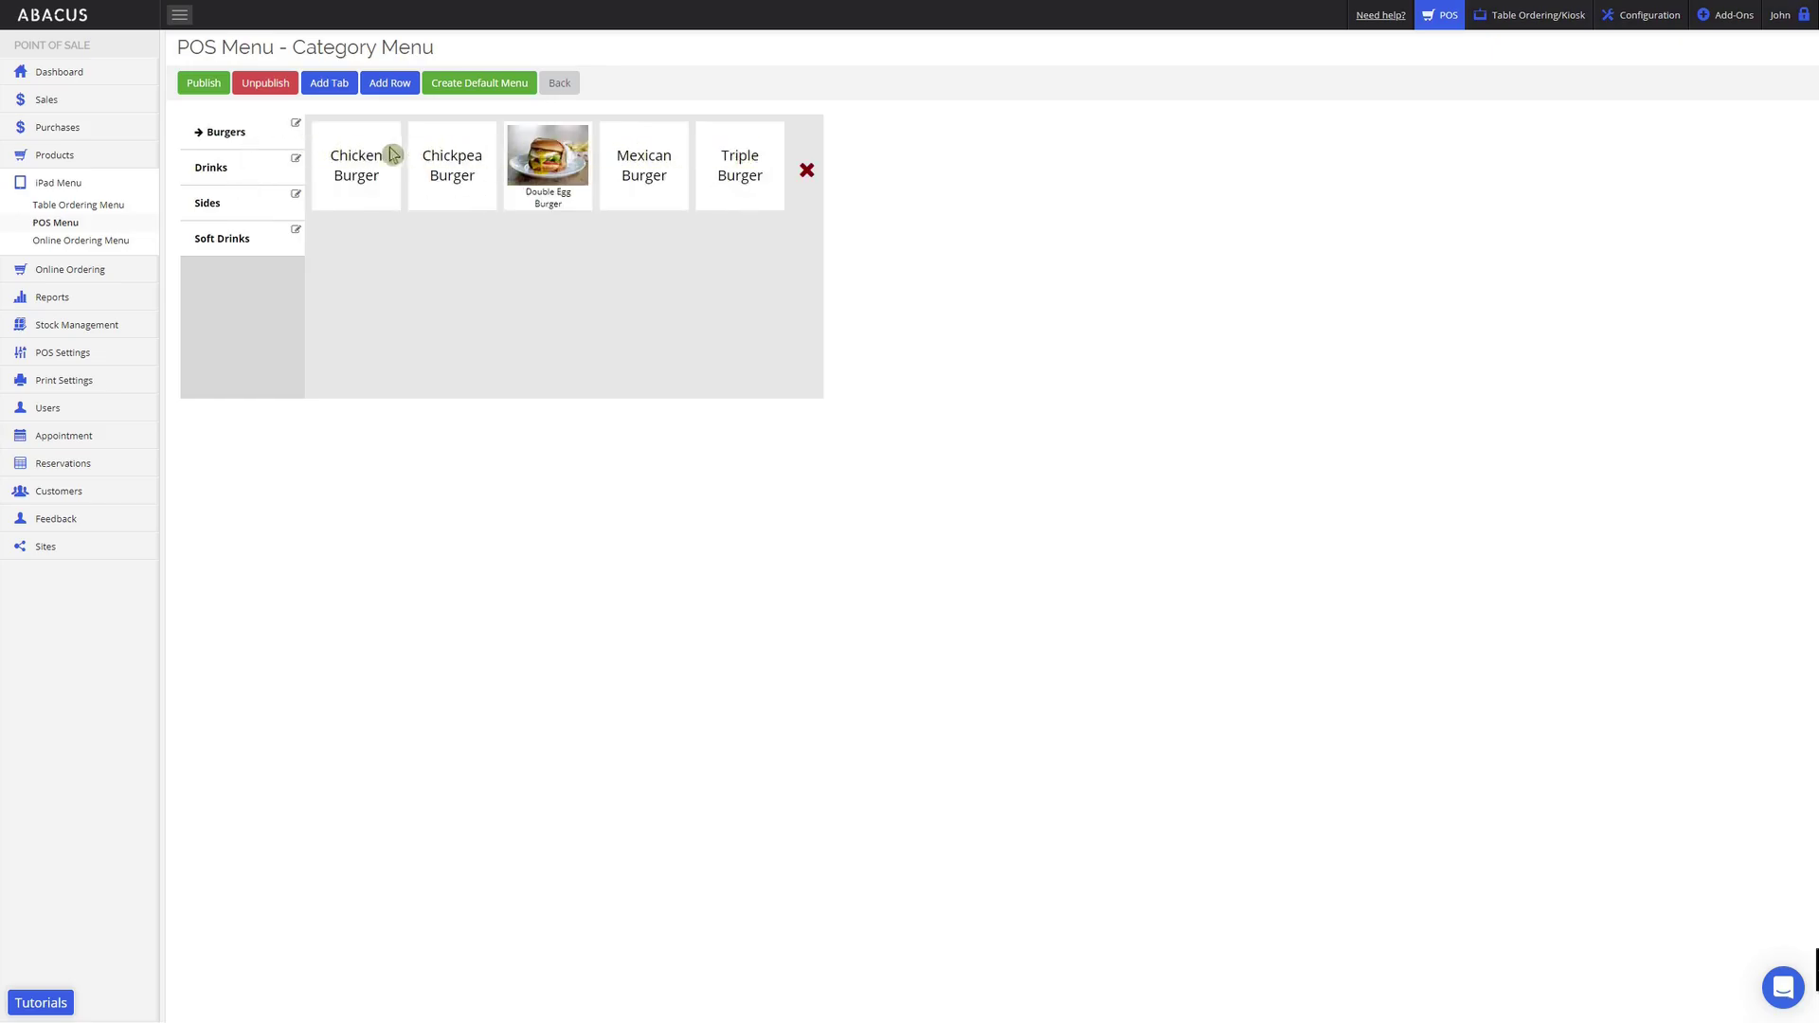
pyautogui.click(346, 154)
pyautogui.moveTo(349, 160)
pyautogui.mouseDown()
pyautogui.moveTo(723, 164)
pyautogui.moveTo(345, 164)
pyautogui.mouseUp()
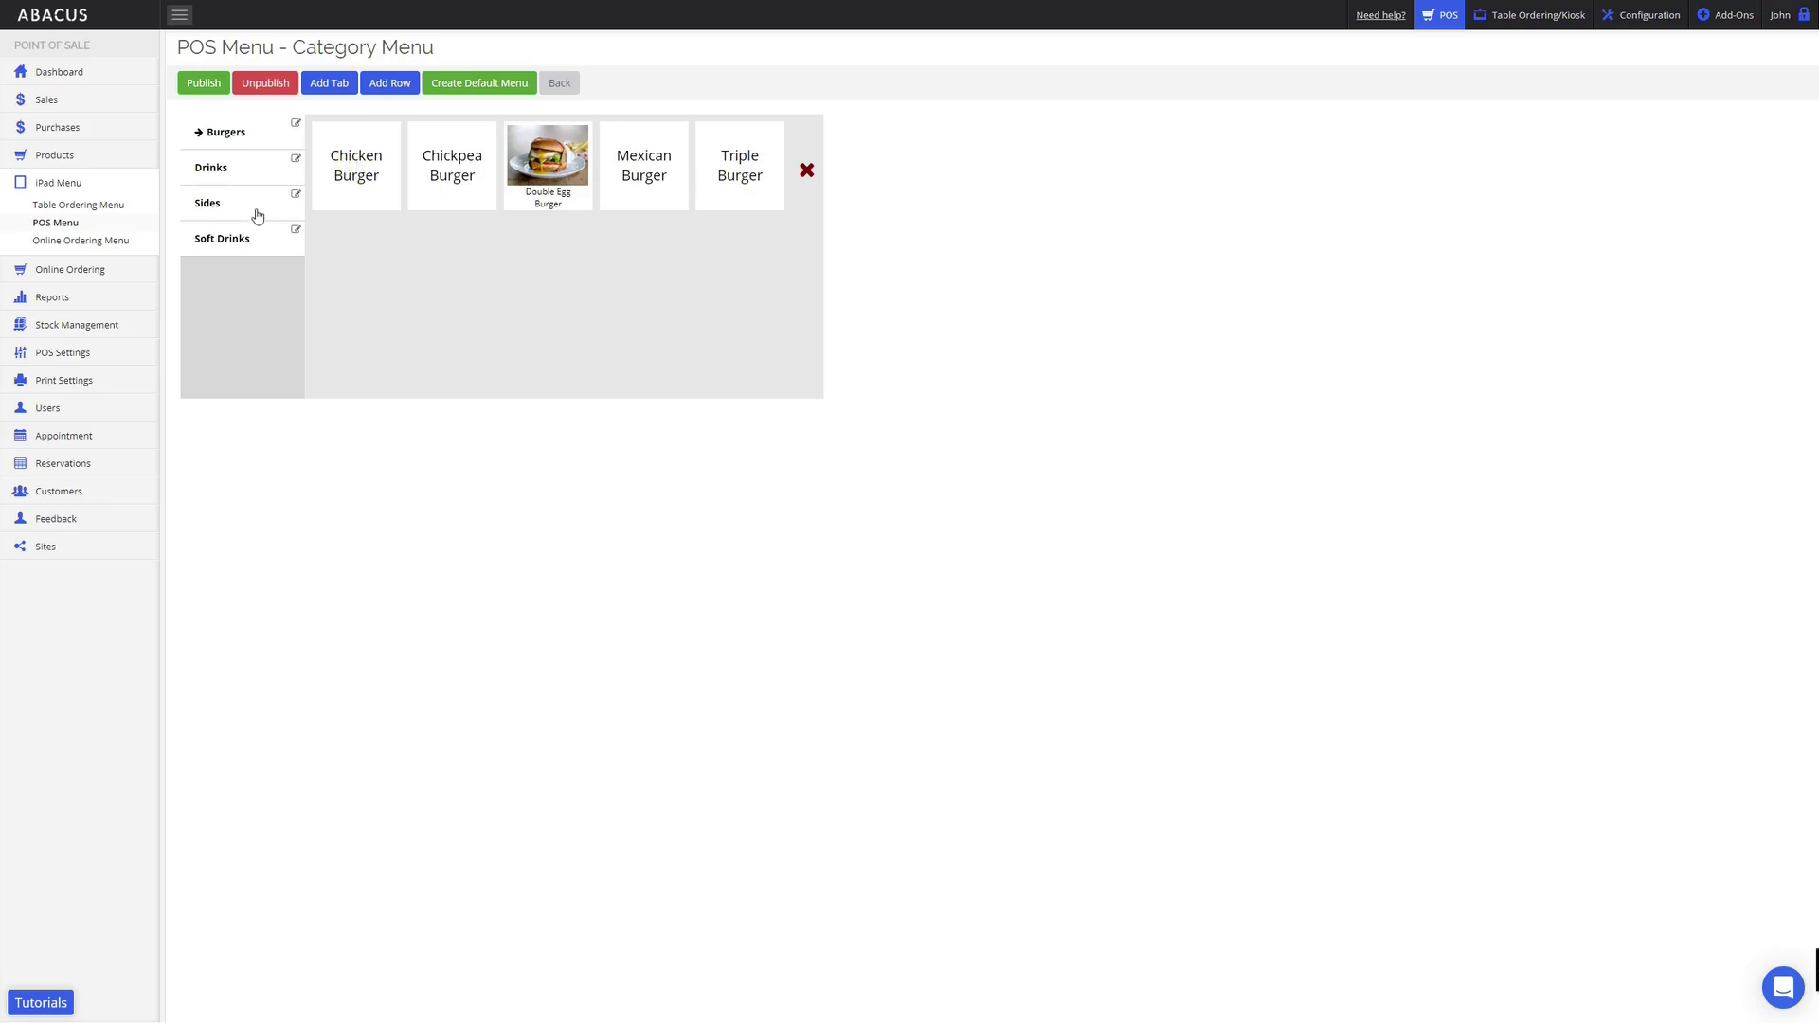